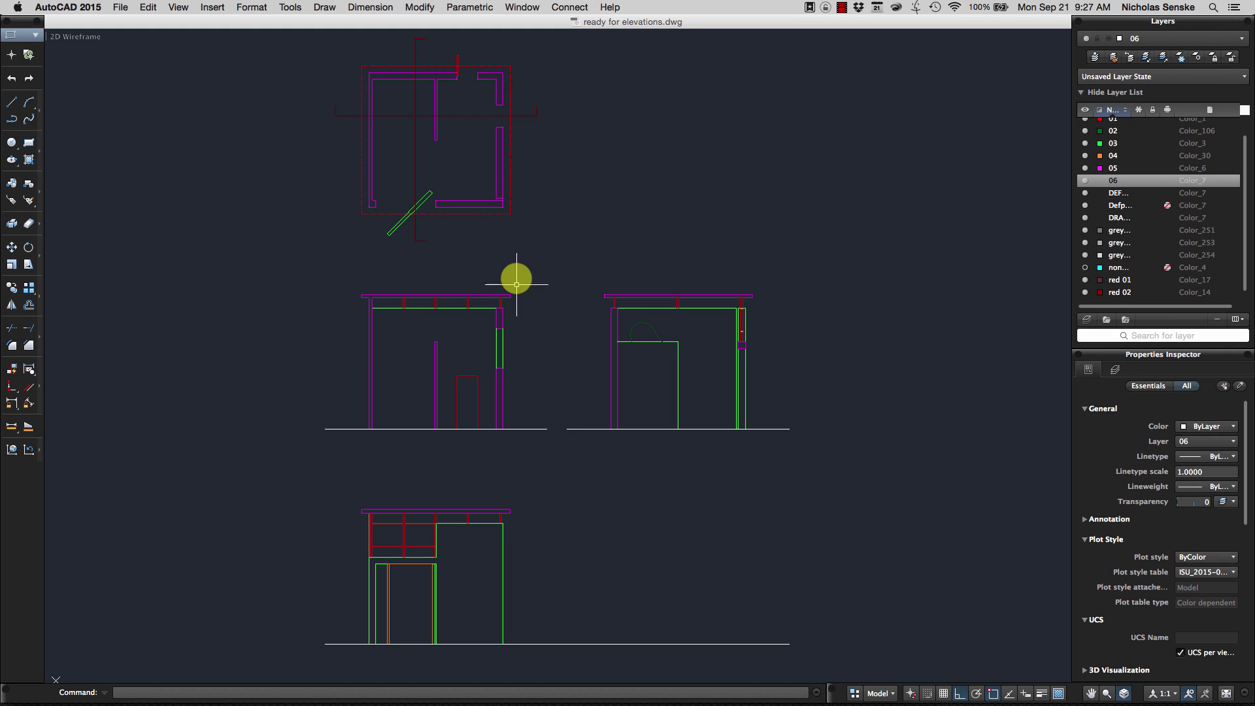
Inspect the lower elevation's ground line against the cyan non plot guides, then hide them
{"action": "scroll", "coordinate": [532, 294], "scroll_direction": "up", "scroll_amount": 2}
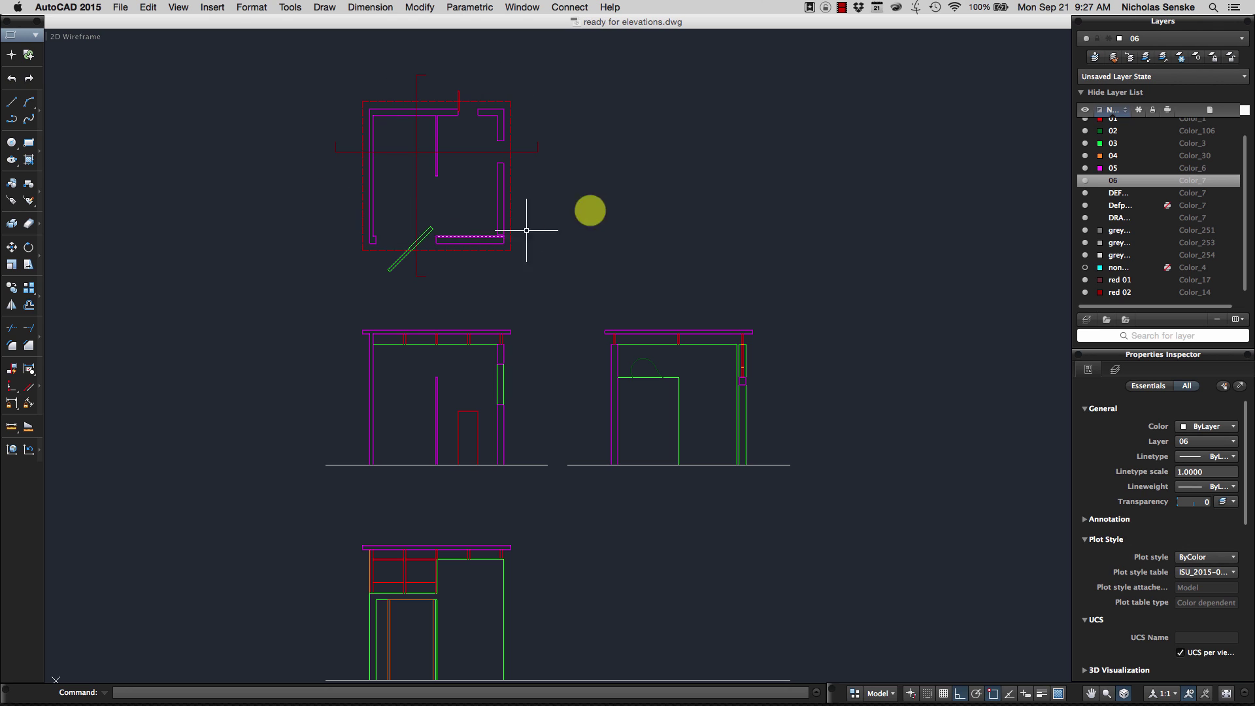
{"action": "mouse_move", "coordinate": [633, 213]}
{"action": "middle_mouse_down"}
{"action": "mouse_move", "coordinate": [577, 205]}
{"action": "mouse_move", "coordinate": [610, 190]}
{"action": "middle_mouse_up"}
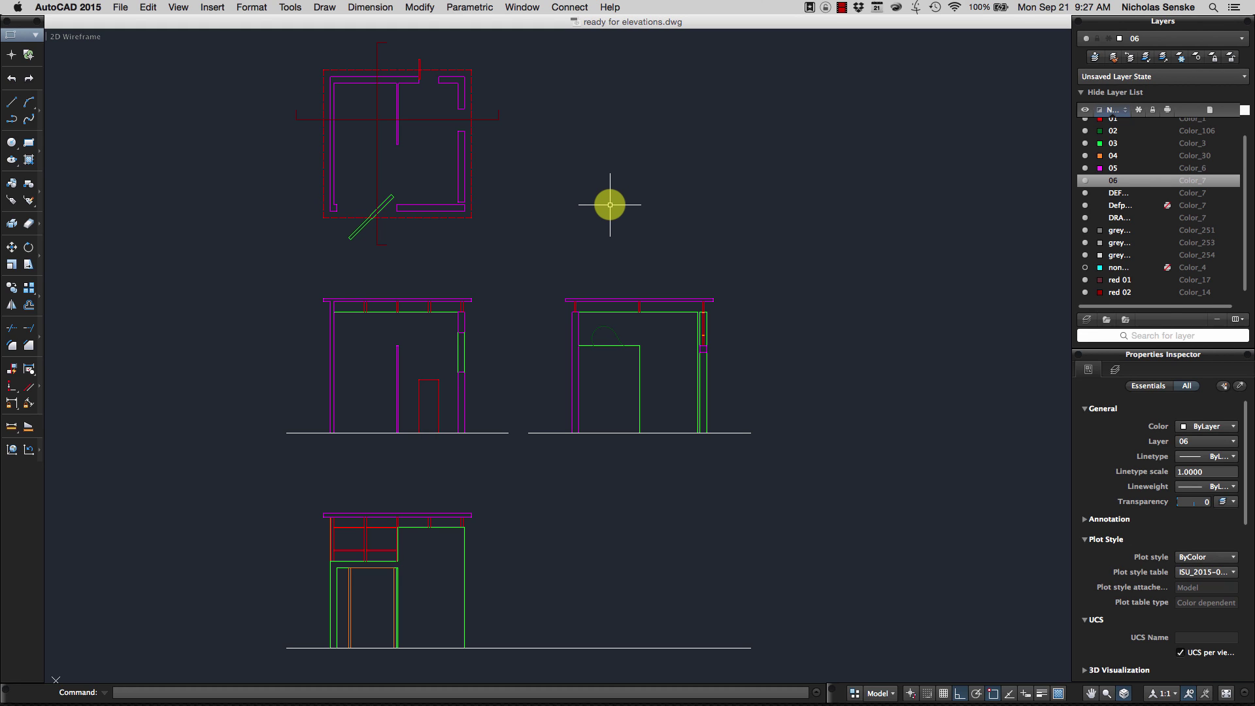
{"action": "scroll", "coordinate": [610, 205], "scroll_direction": "up", "scroll_amount": 1}
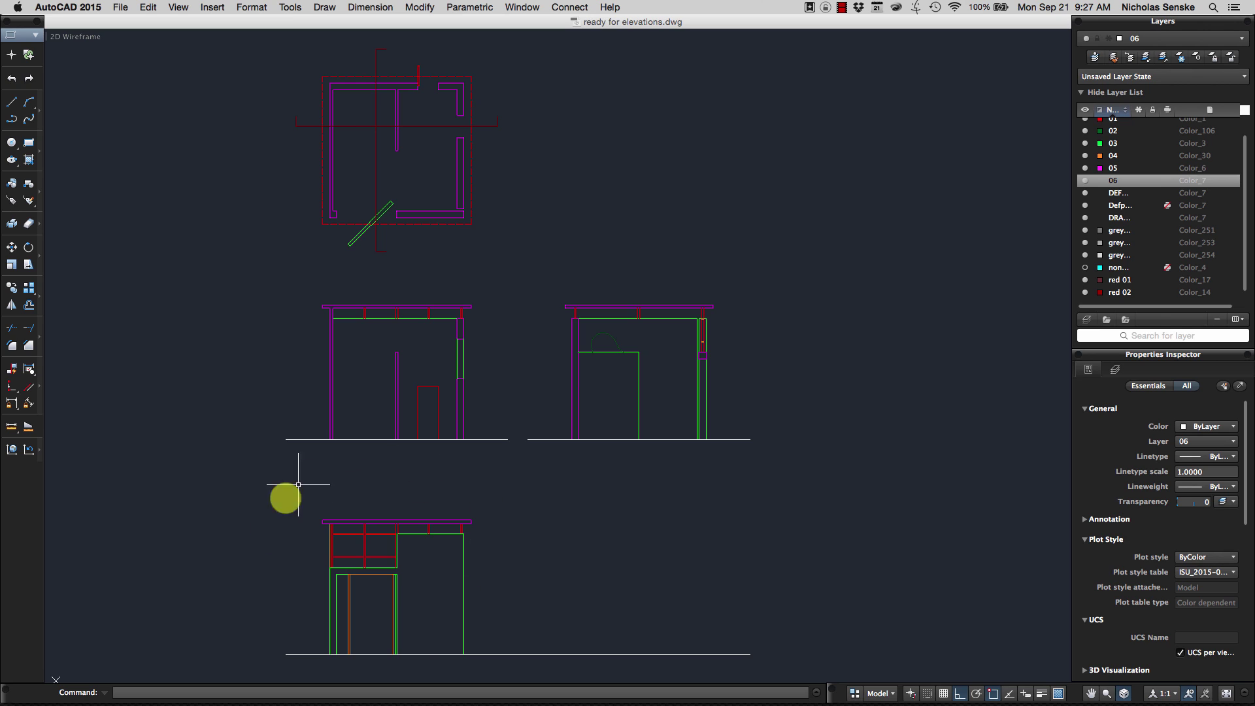
{"action": "left_click", "coordinate": [419, 533]}
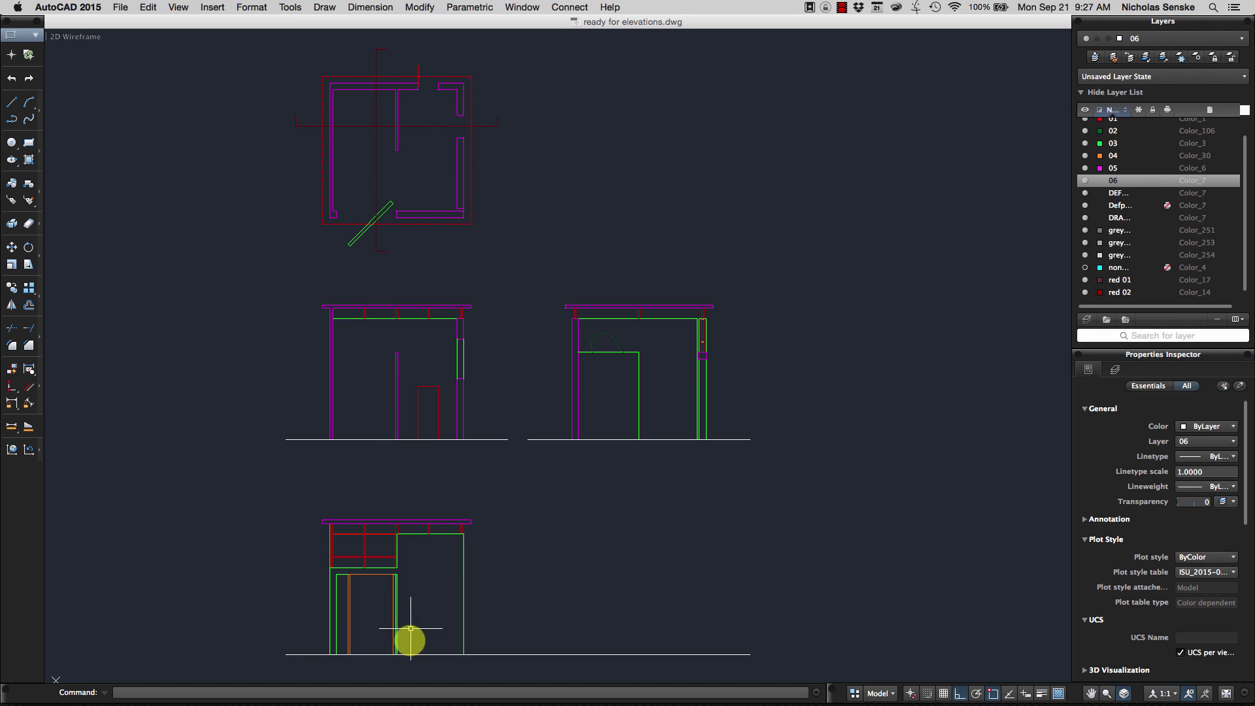
{"action": "key", "text": "Escape"}
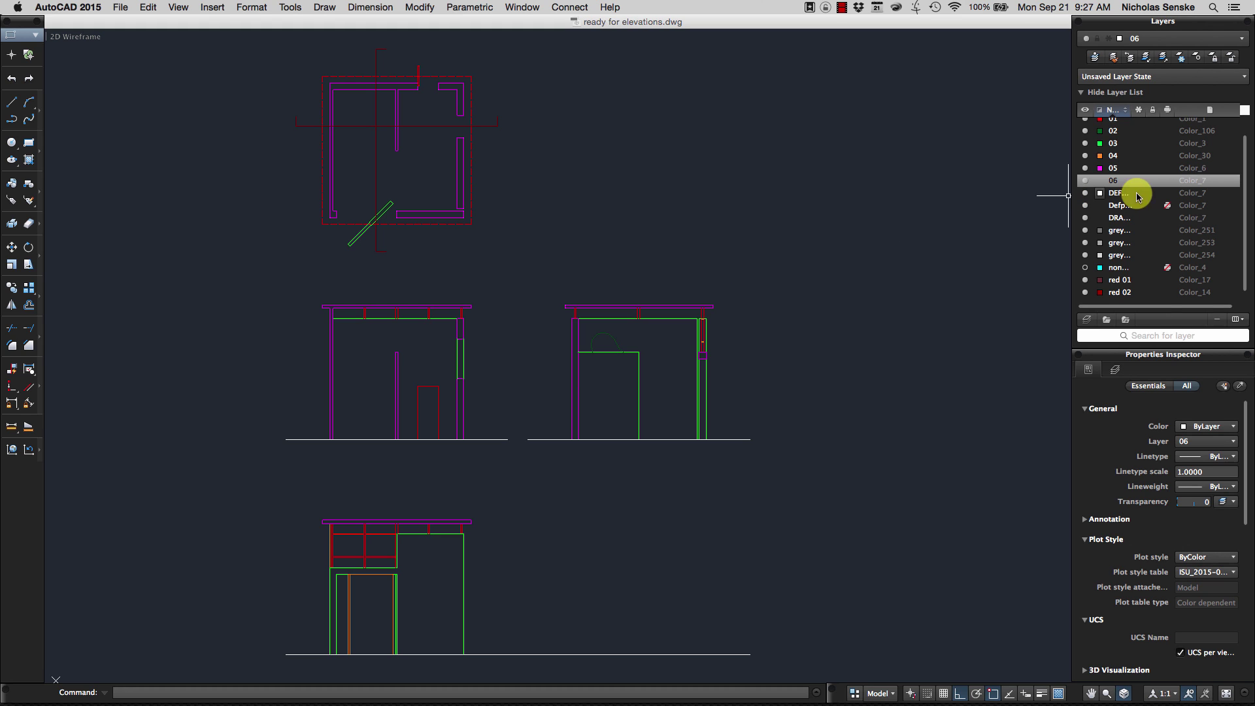
{"action": "left_click", "coordinate": [1085, 267]}
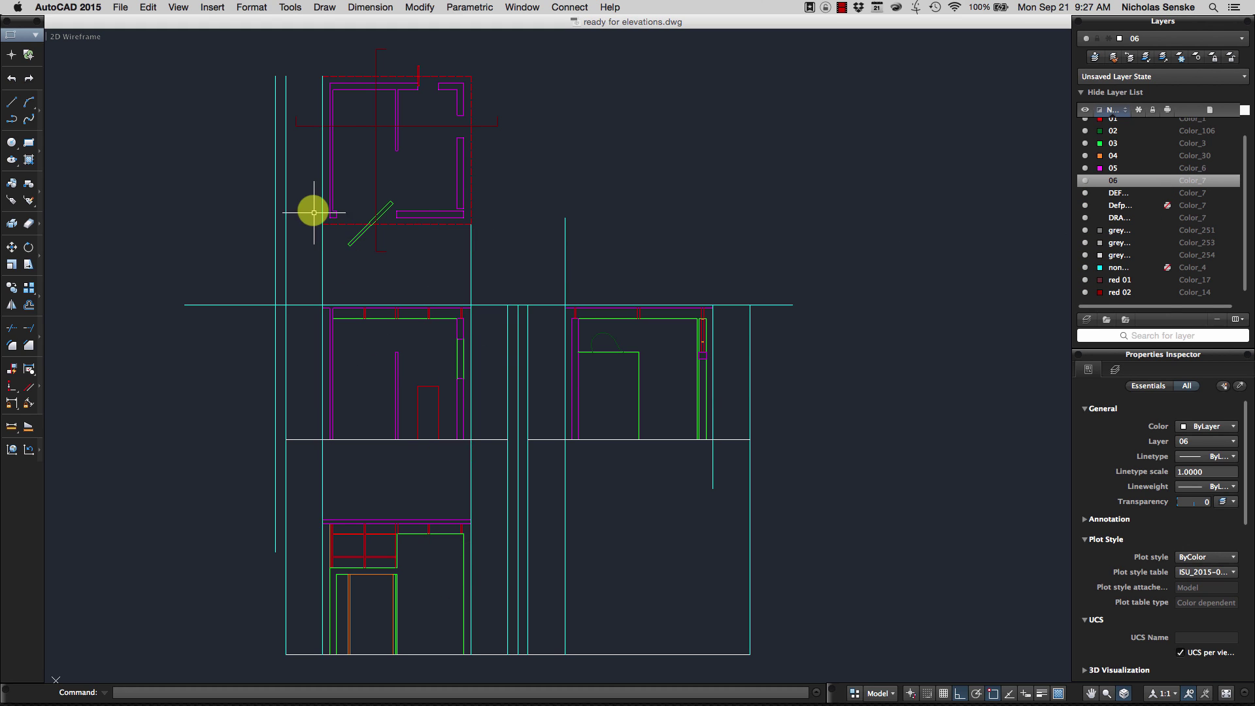
{"action": "left_click", "coordinate": [565, 252]}
{"action": "left_click", "coordinate": [613, 193]}
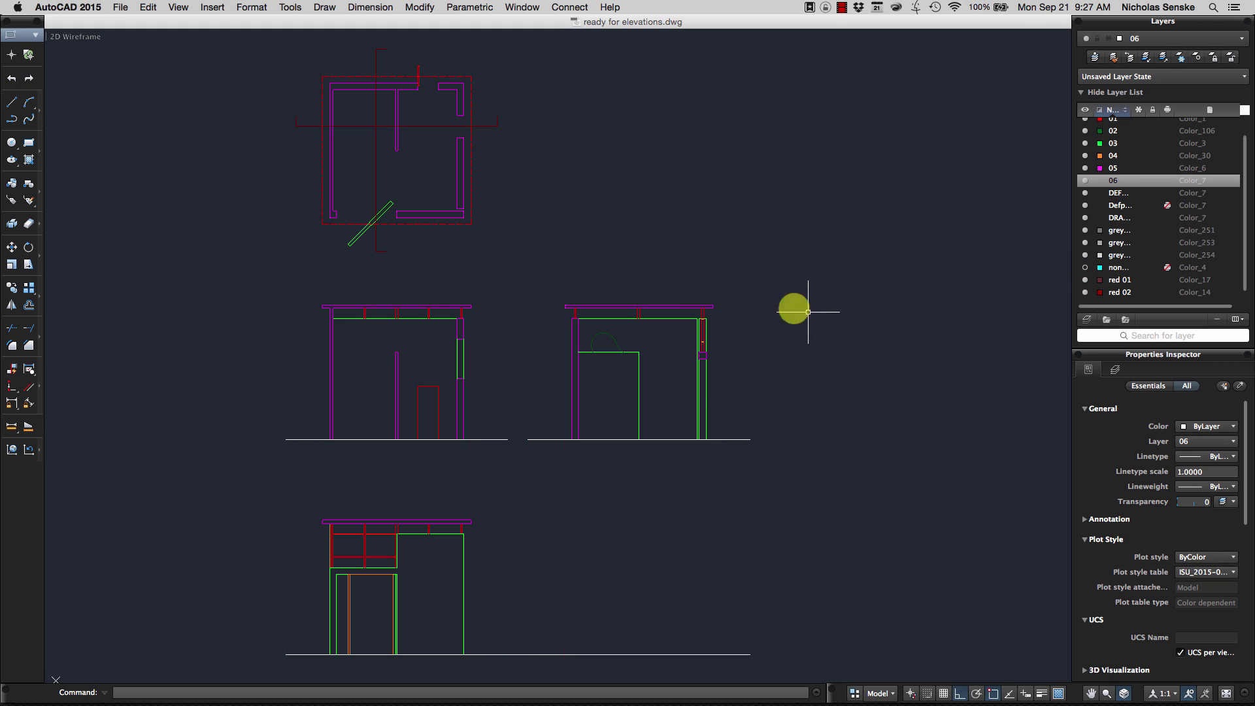
{"action": "left_click", "coordinate": [1086, 267]}
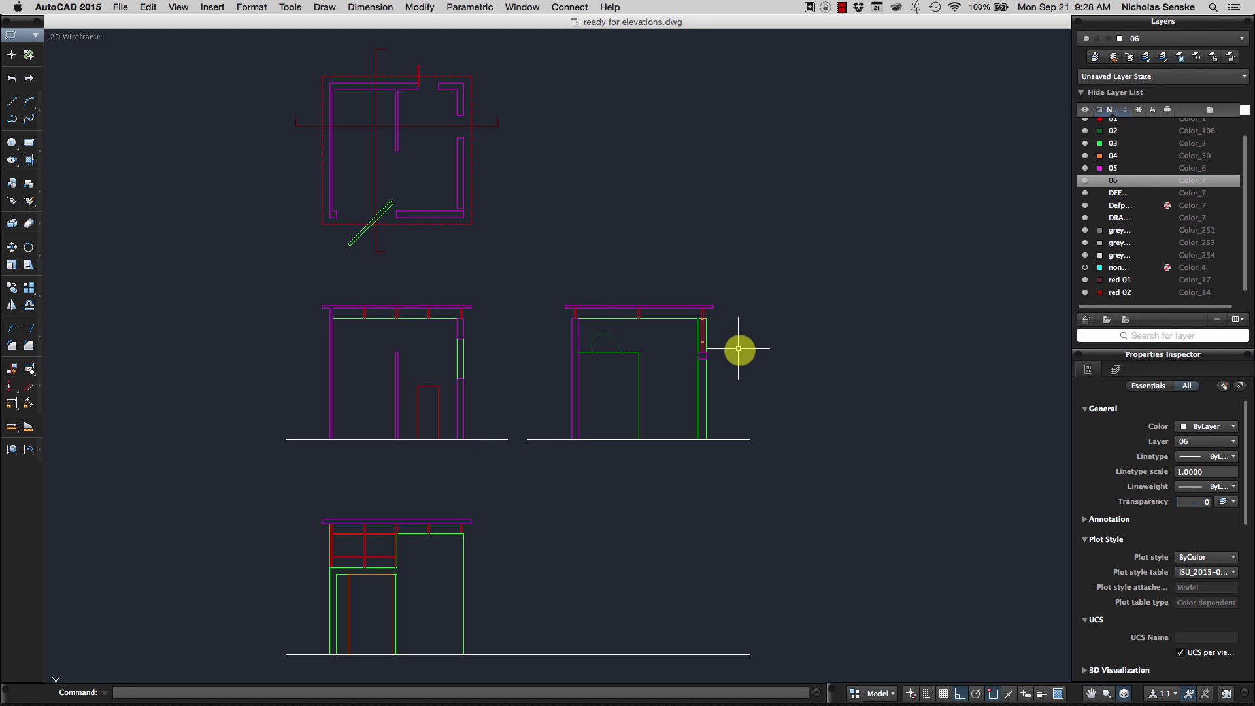
{"action": "scroll", "coordinate": [518, 504], "scroll_direction": "down", "scroll_amount": 1}
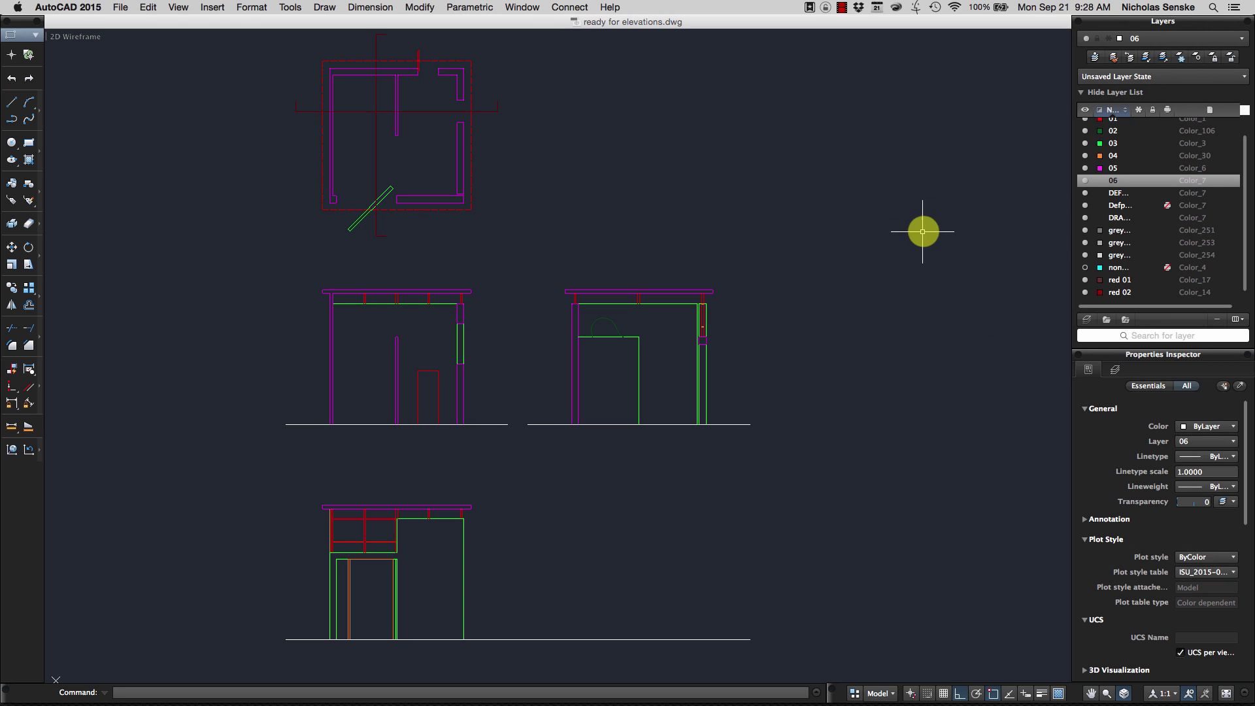
With the non plot layer on, trim the short ground-line stub between the cyan guides, then turn it off
{"action": "left_click", "coordinate": [1085, 269]}
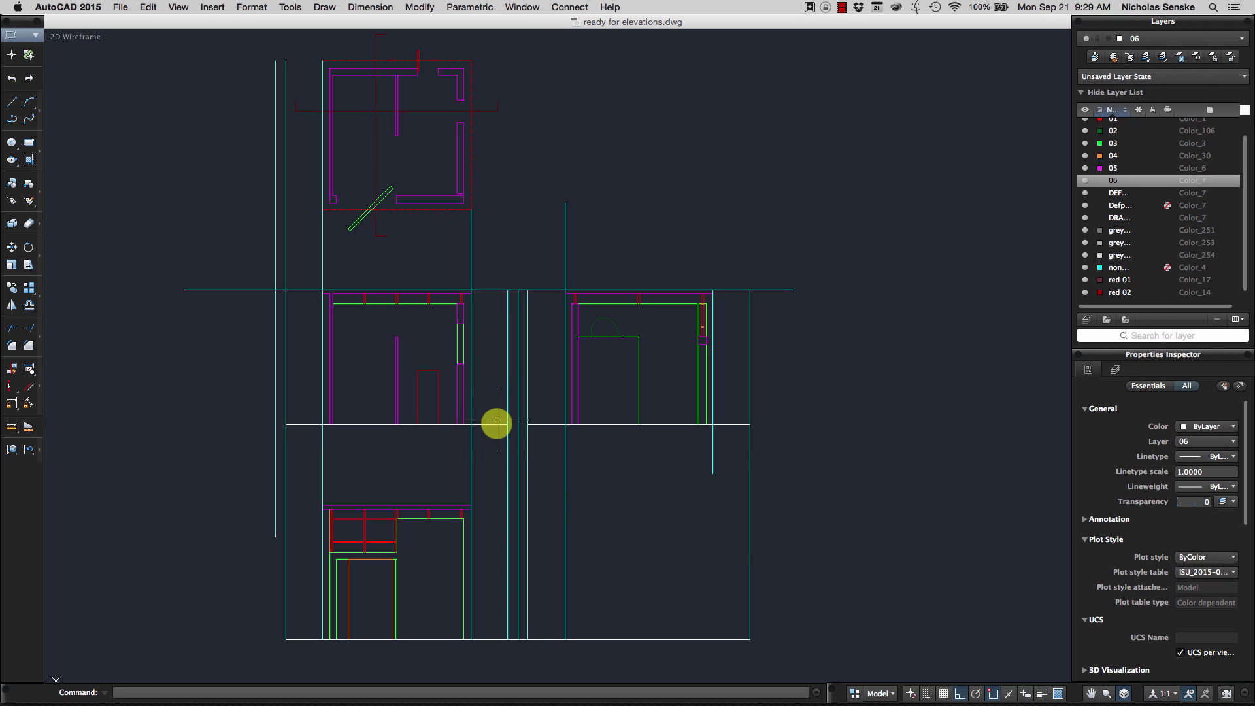
{"action": "left_click", "coordinate": [516, 422]}
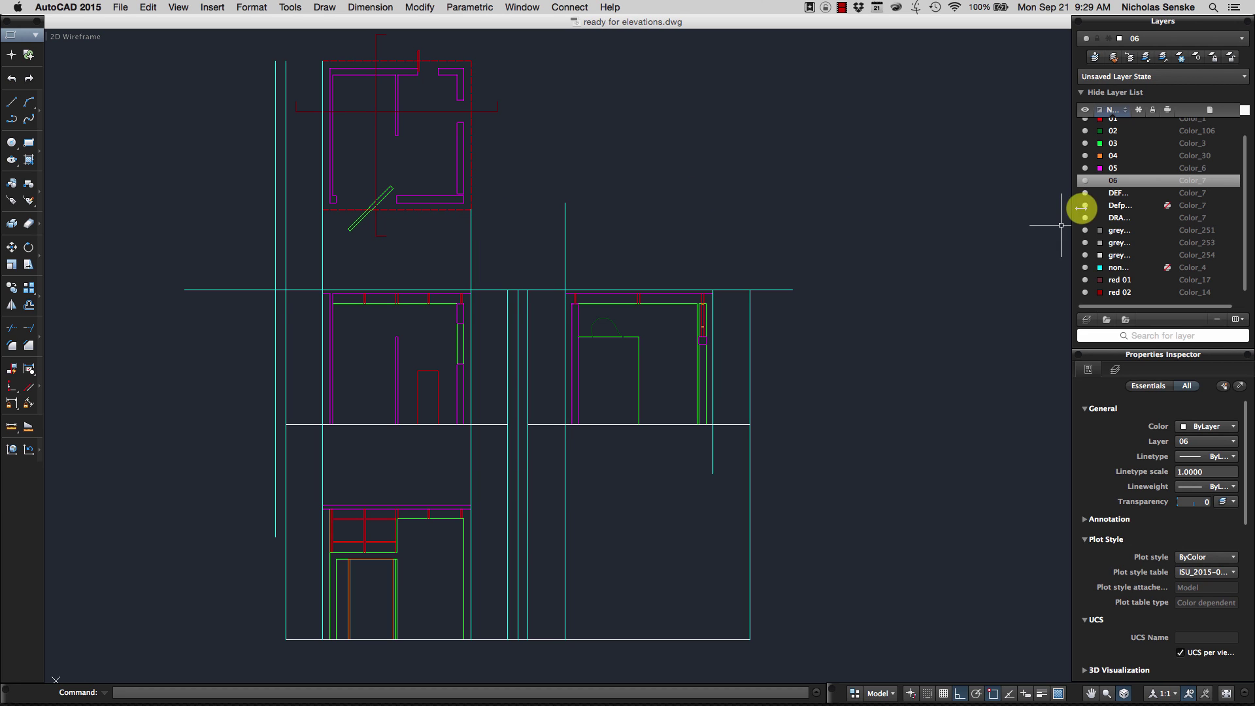
{"action": "left_click", "coordinate": [1085, 268]}
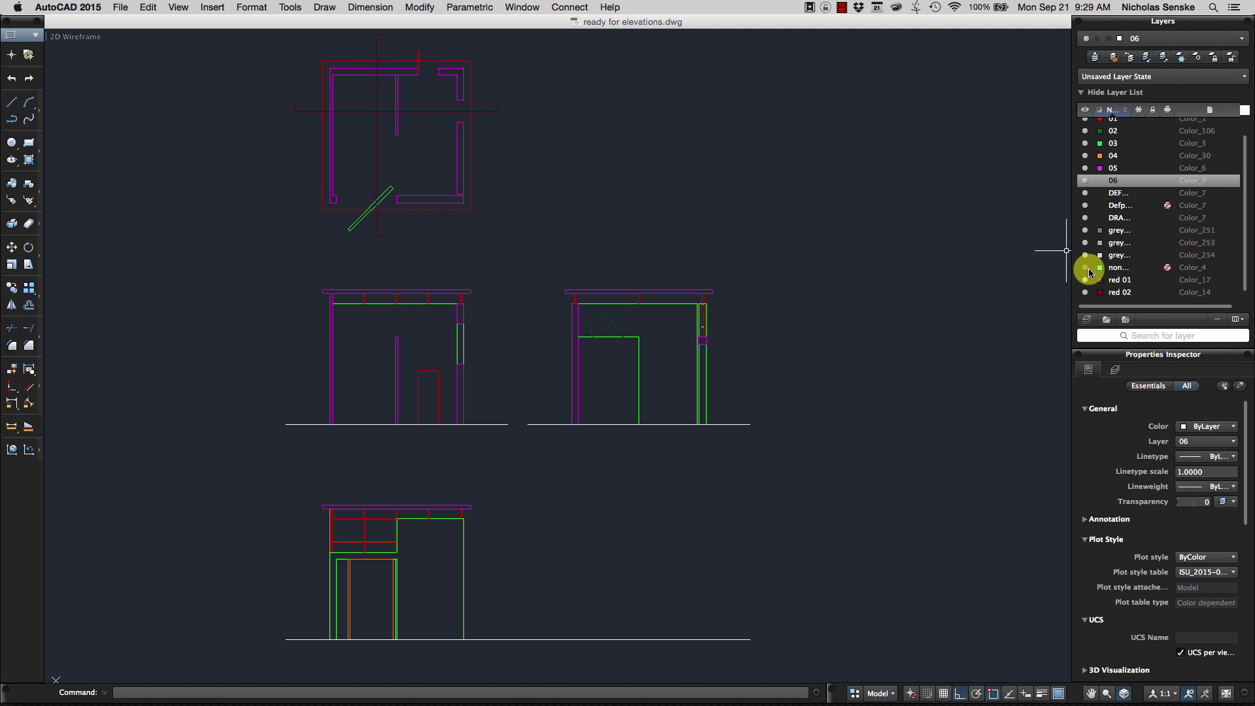
{"action": "left_click", "coordinate": [1086, 268]}
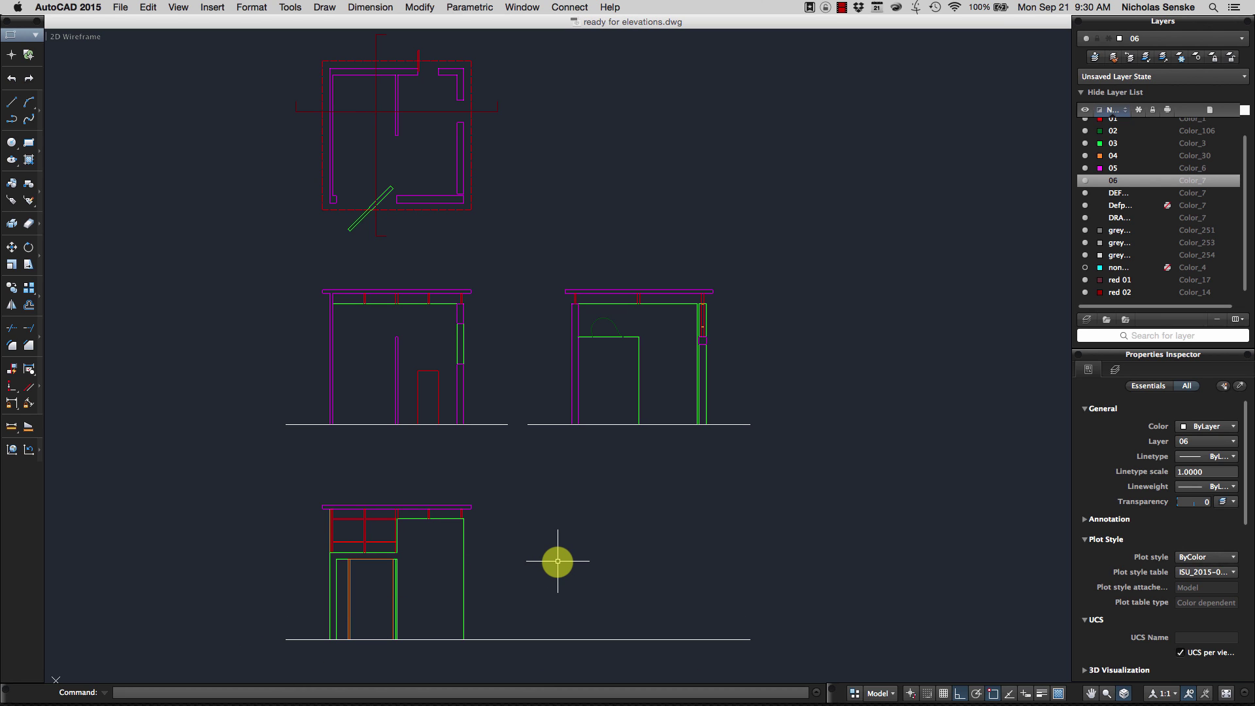
{"action": "scroll", "coordinate": [502, 541], "scroll_direction": "up", "scroll_amount": 5}
{"action": "scroll", "coordinate": [429, 455], "scroll_direction": "down", "scroll_amount": 3}
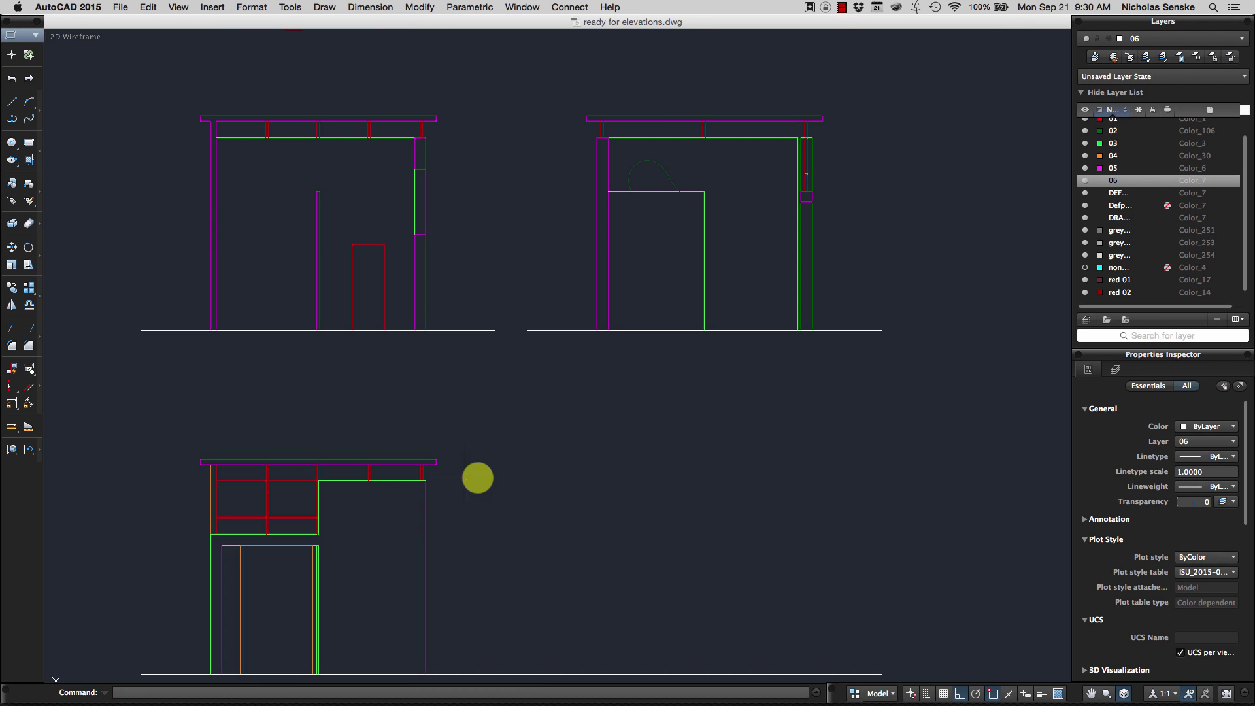
{"action": "scroll", "coordinate": [583, 485], "scroll_direction": "down", "scroll_amount": 3}
{"action": "middle_click_drag", "start_coordinate": [639, 493], "coordinate": [602, 506]}
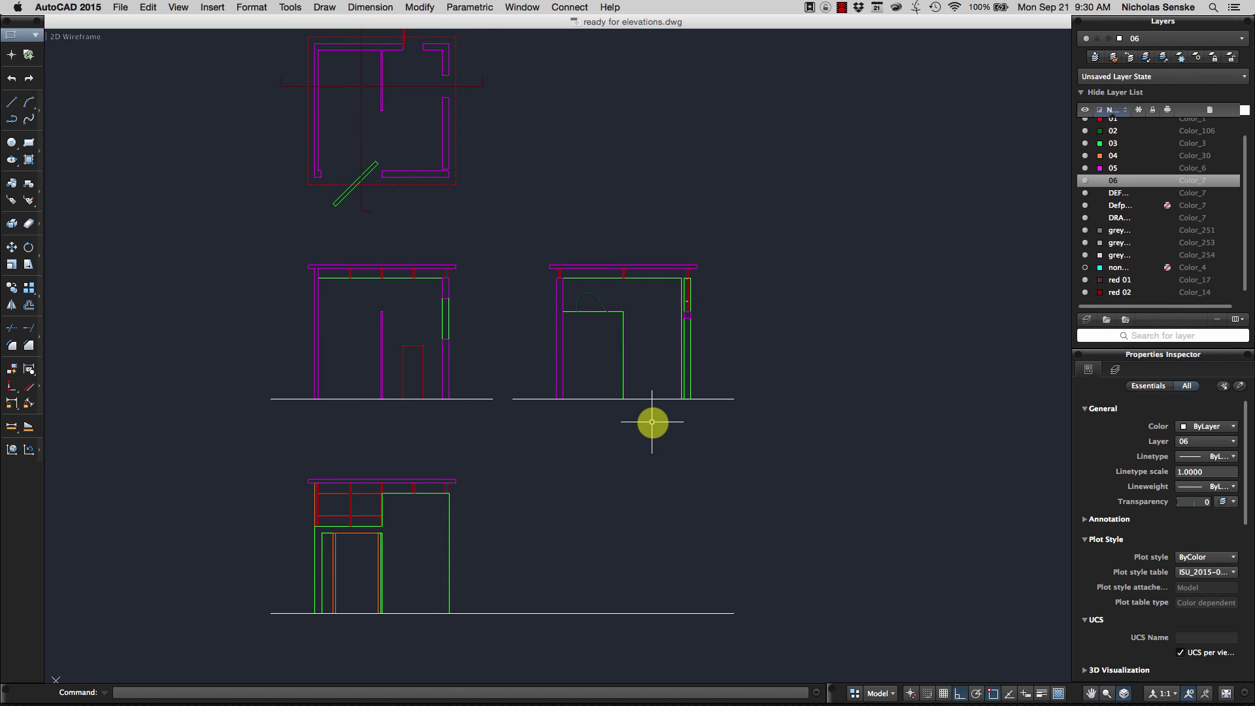
{"action": "middle_click_drag", "start_coordinate": [689, 434], "coordinate": [692, 460]}
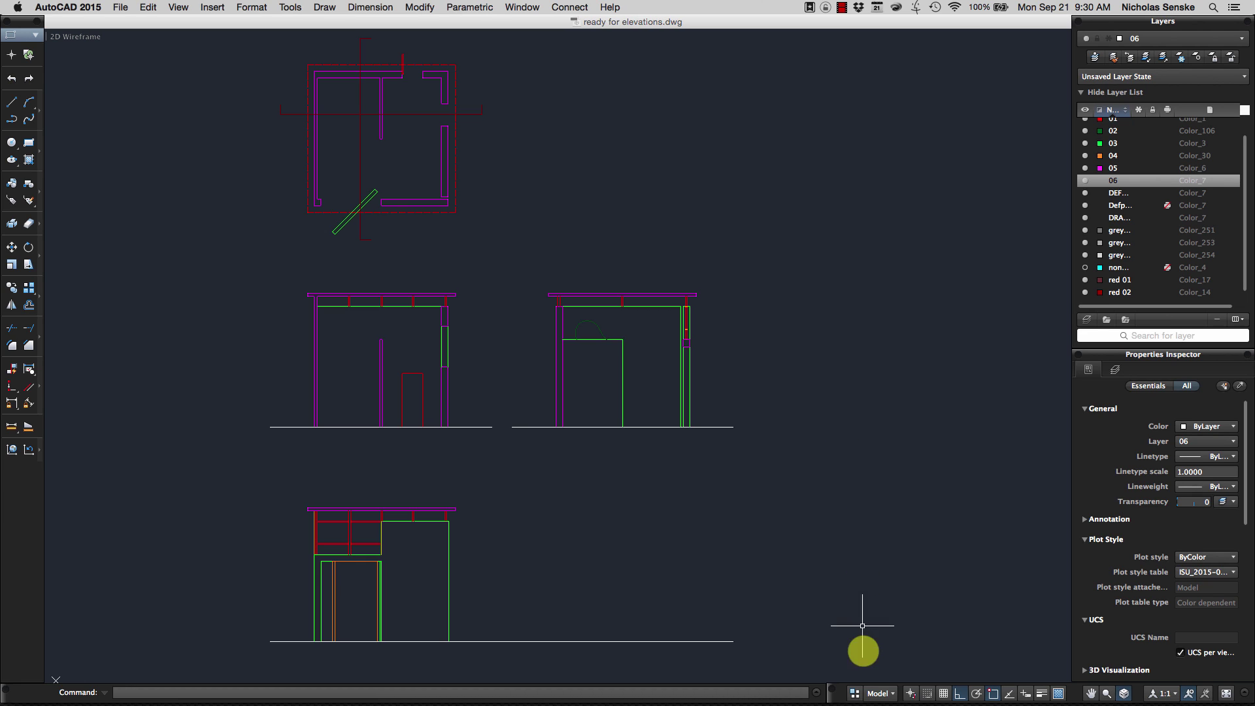
Create a new layout with the LAYOUT command's New option, accepting the default name Layout2
{"action": "left_click", "coordinate": [855, 694]}
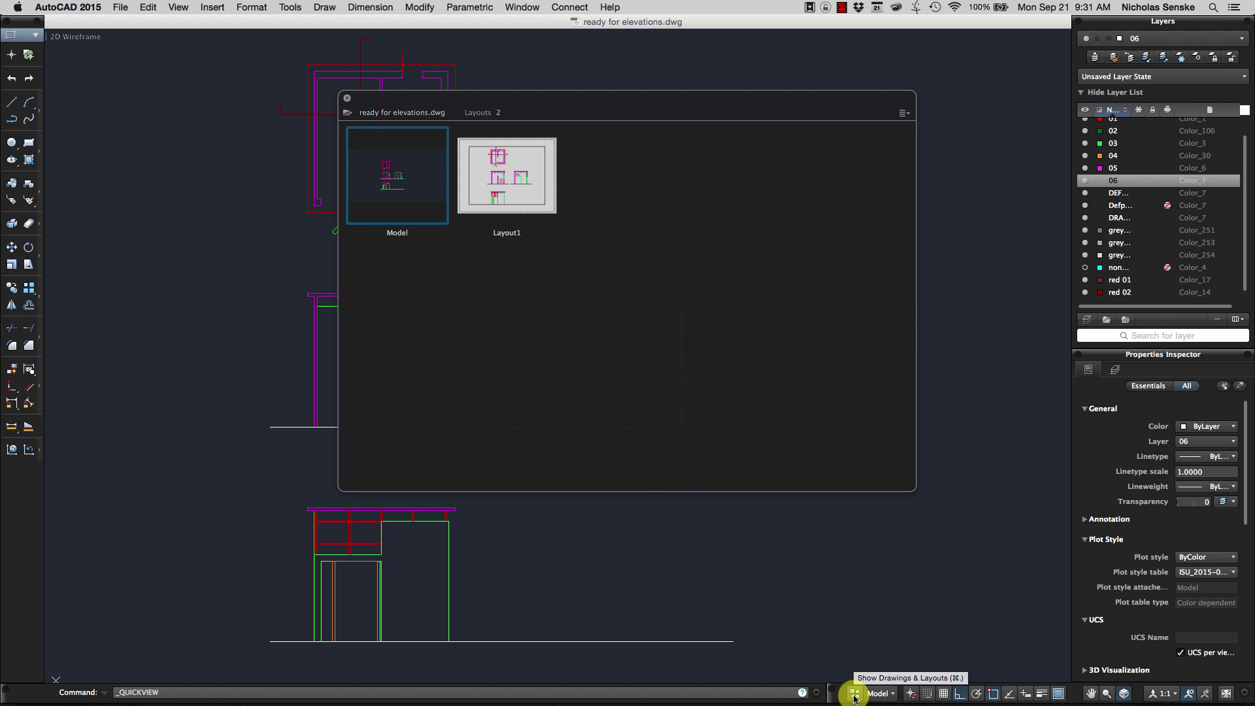
{"action": "left_click", "coordinate": [347, 98]}
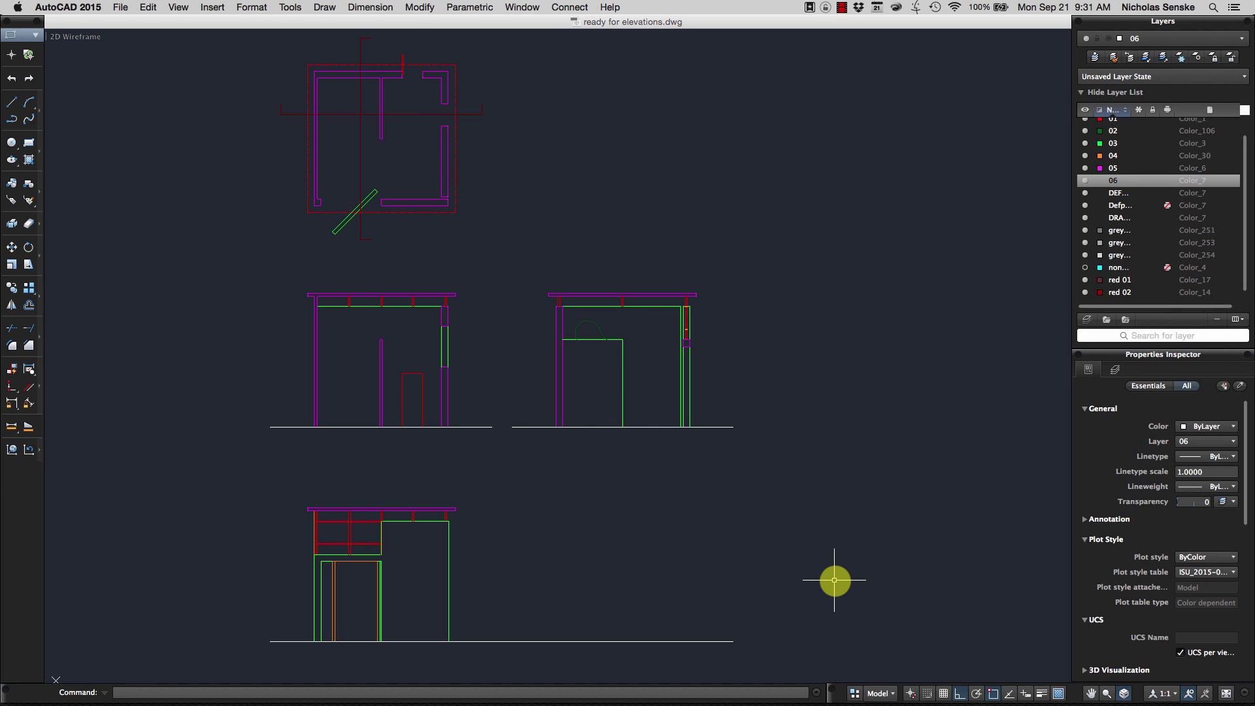
{"action": "type", "text": "LAYTout"}
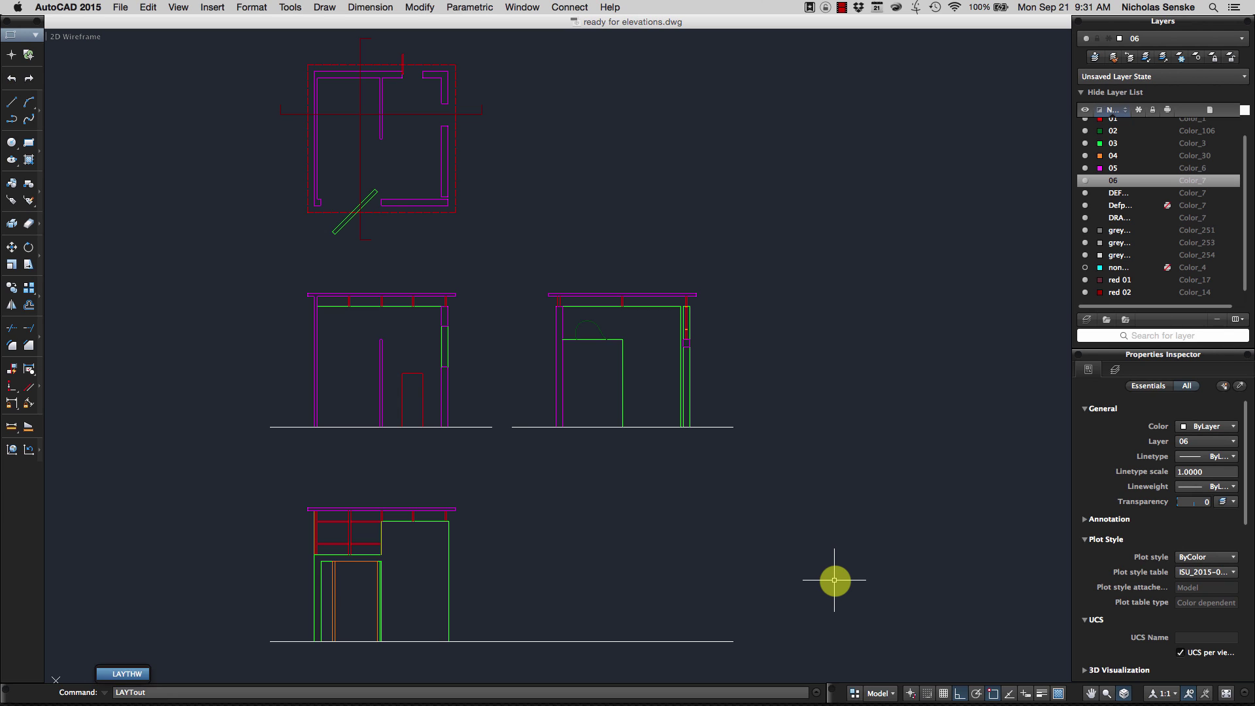
{"action": "key", "text": "Return"}
{"action": "type", "text": "layout"}
{"action": "key", "text": "Return"}
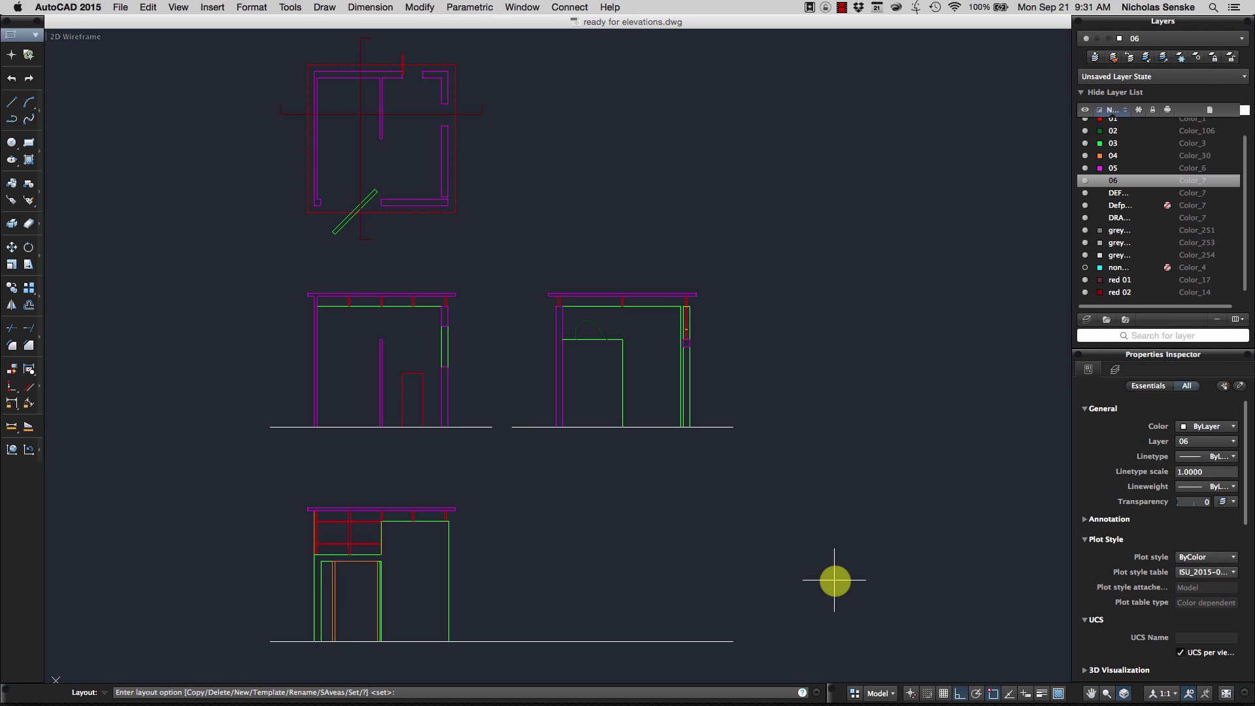
{"action": "type", "text": "new"}
{"action": "key", "text": "Return"}
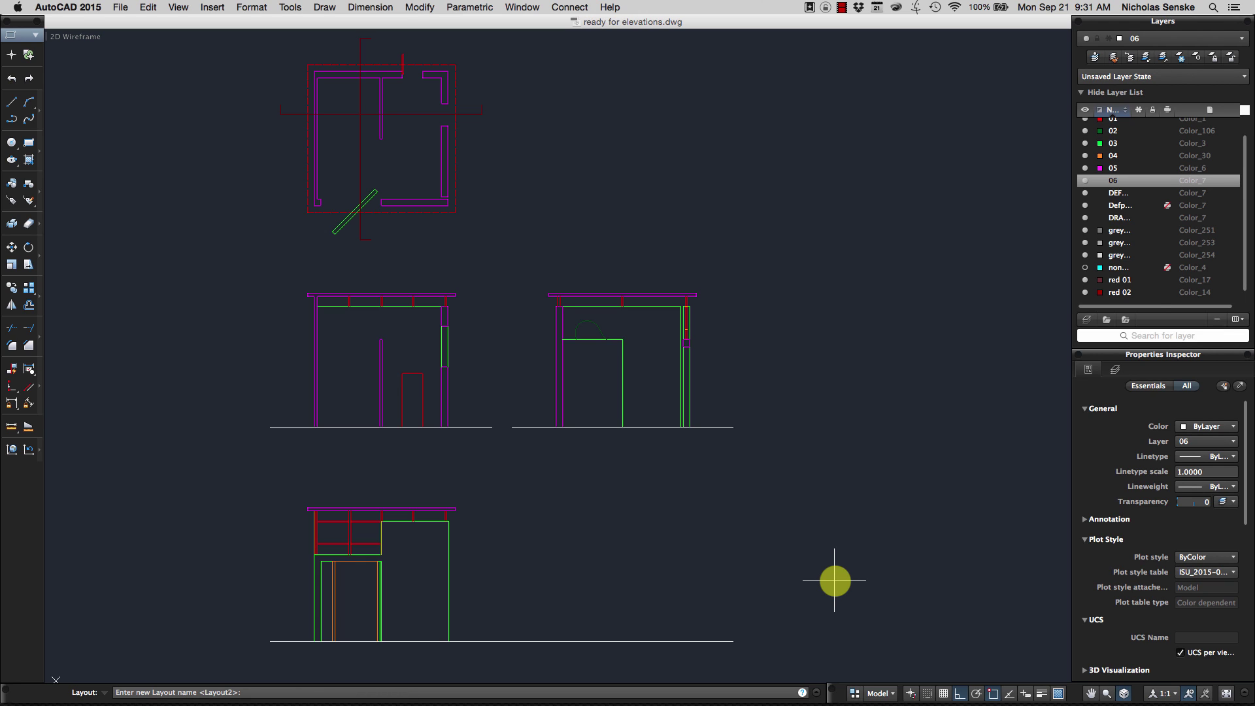
{"action": "key", "text": "Return"}
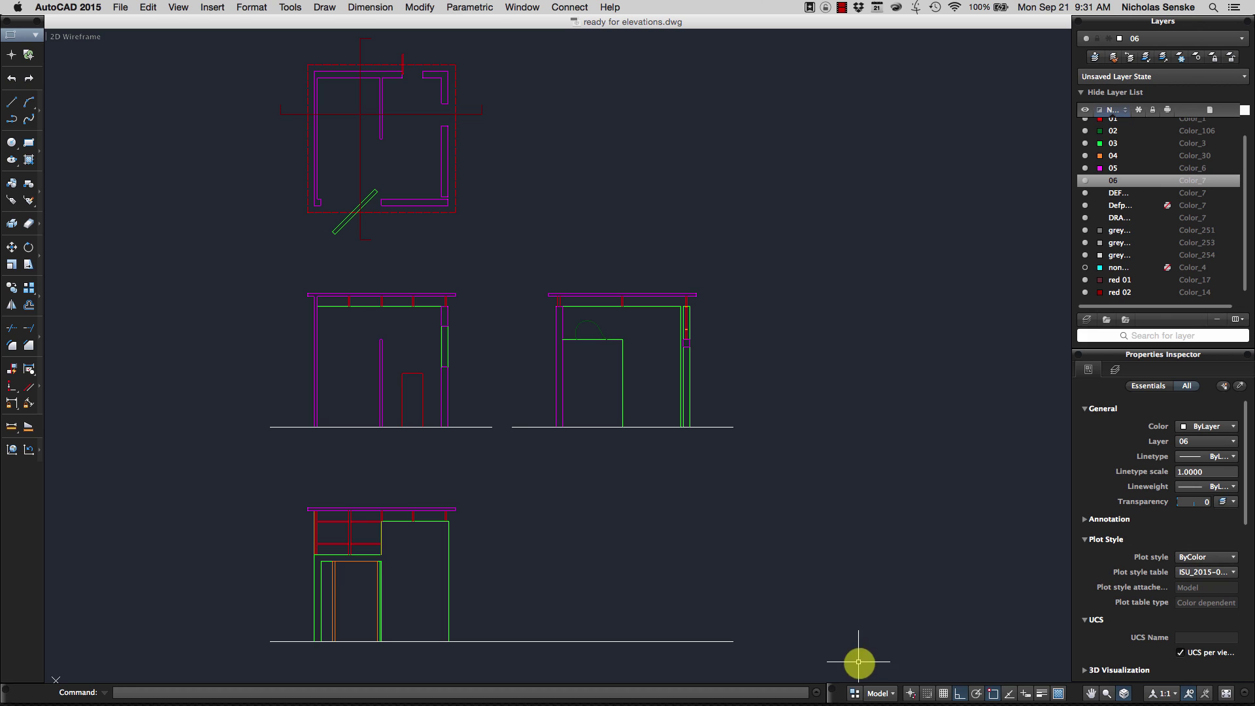
Switch to the Layout2 sheet and pan and zoom to see its viewport
{"action": "left_click", "coordinate": [878, 692]}
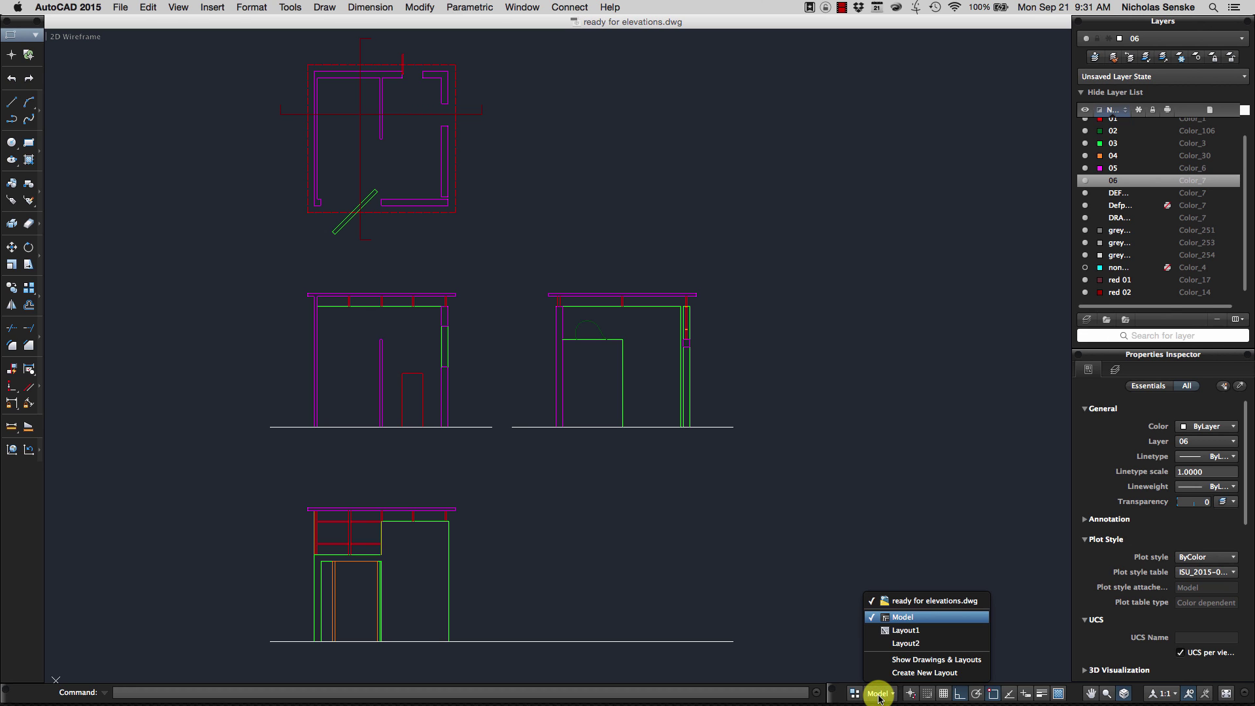
{"action": "left_click", "coordinate": [906, 644]}
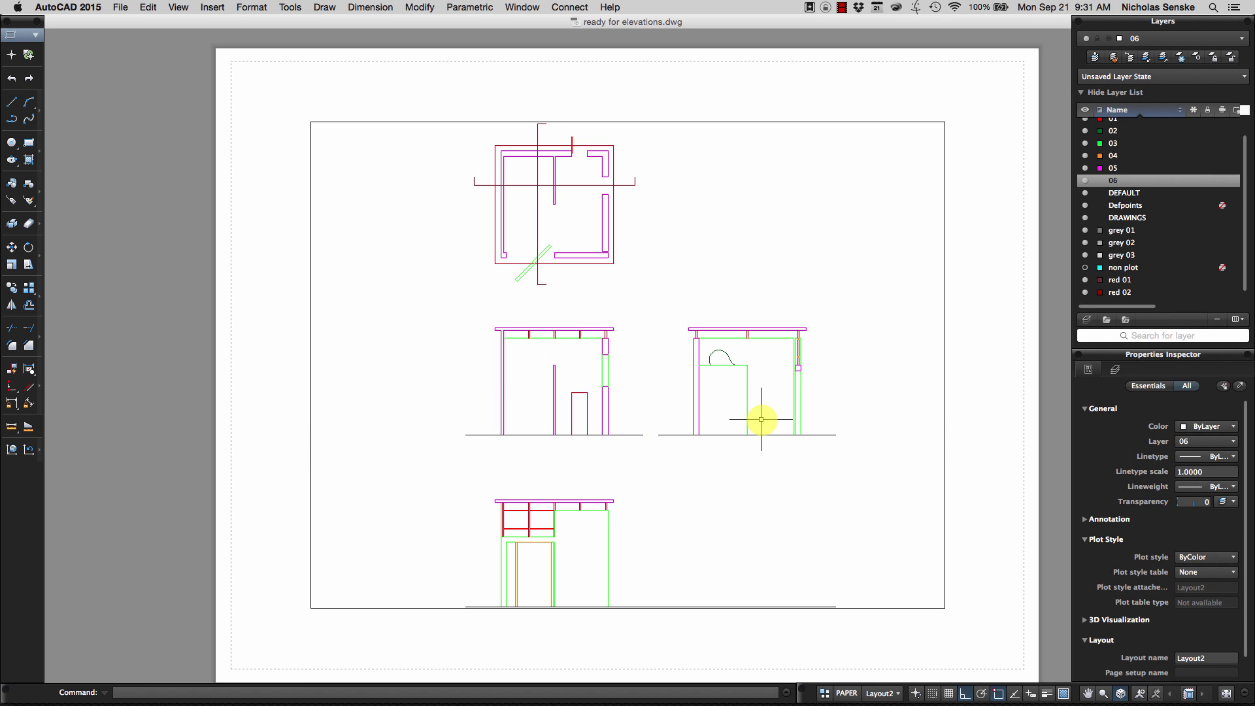
{"action": "middle_click_drag", "start_coordinate": [826, 348], "coordinate": [751, 351]}
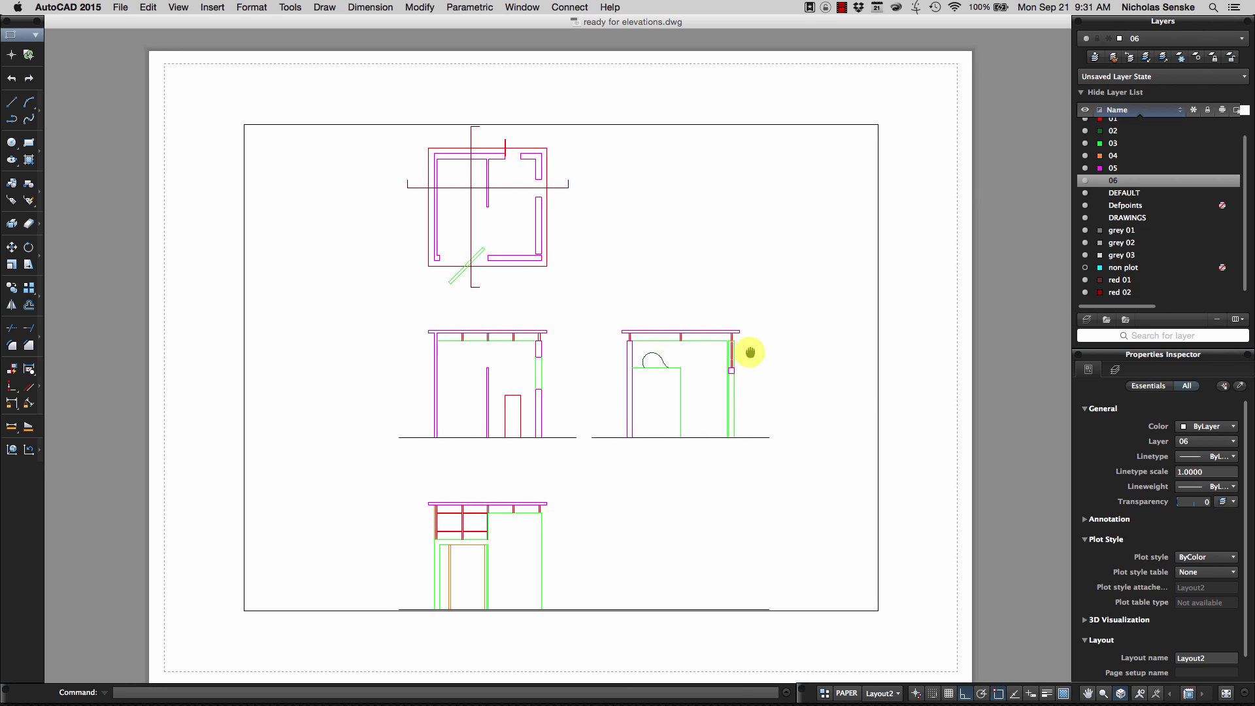
{"action": "scroll", "coordinate": [757, 338], "scroll_direction": "down", "scroll_amount": 3}
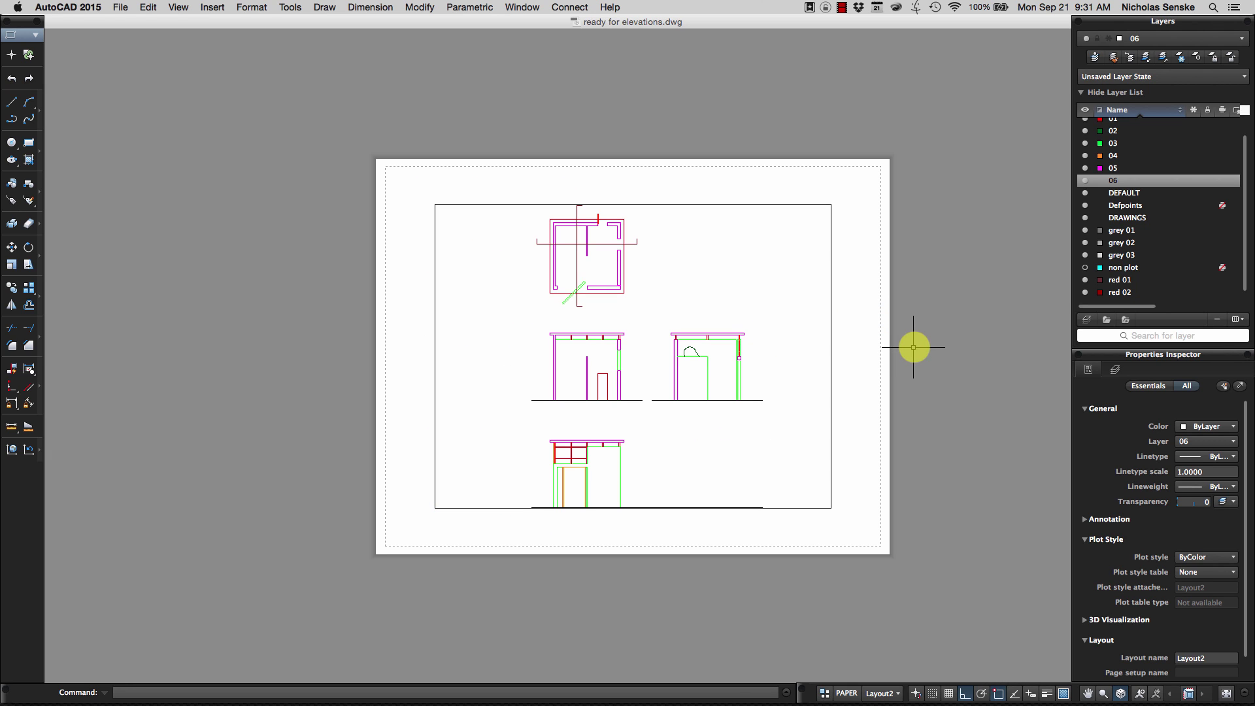
In Layout2's page setup, keep Layout as the print area and choose the ISU_2015-08-30.ctb plot style table
{"action": "right_click", "coordinate": [876, 342]}
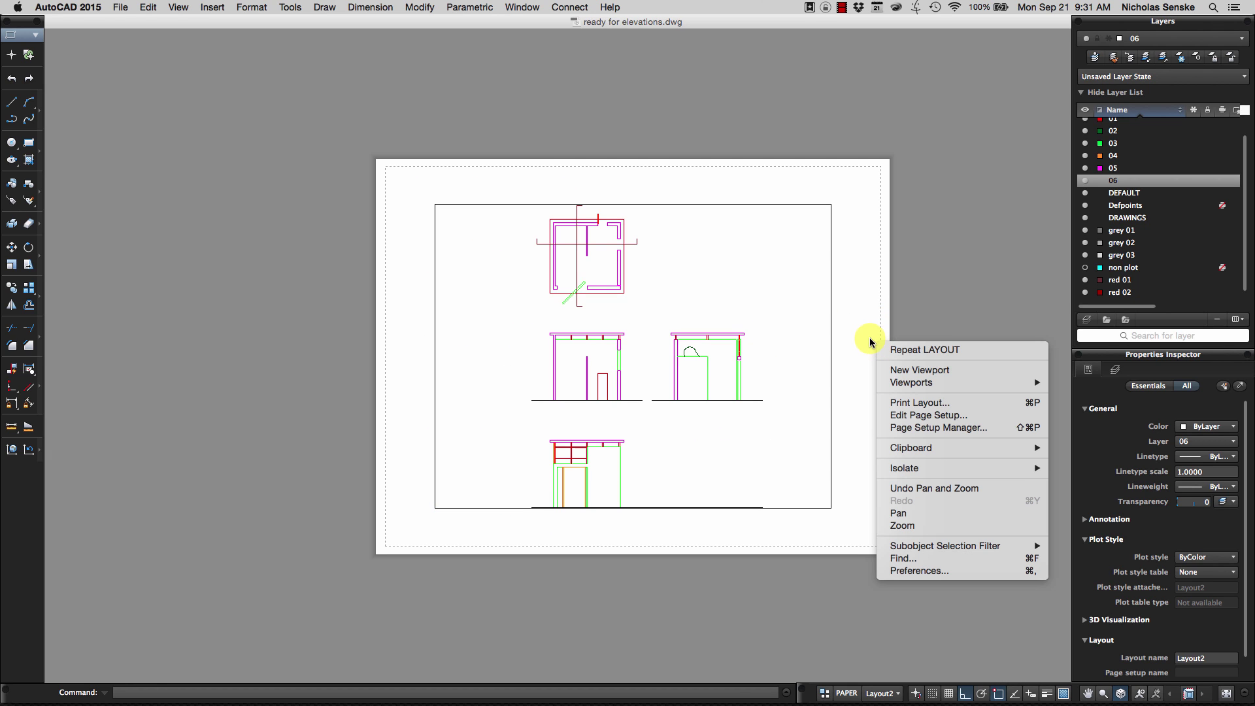
{"action": "left_click", "coordinate": [921, 417]}
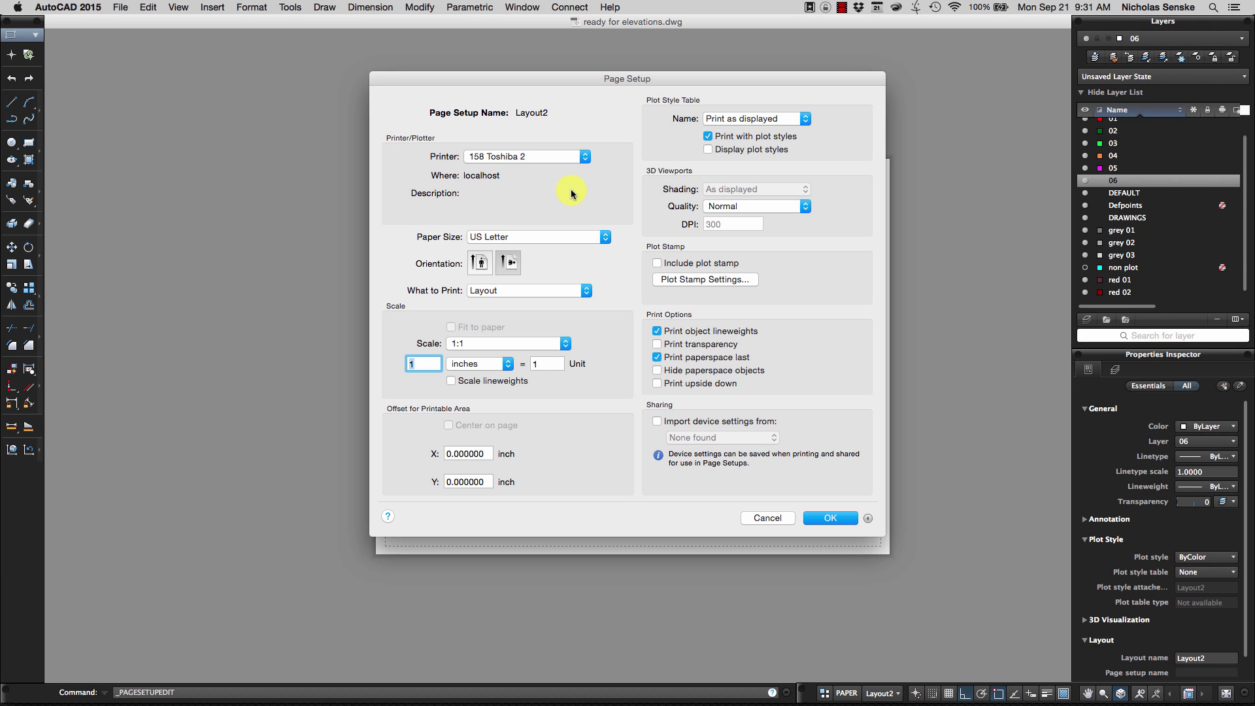
{"action": "left_click_drag", "start_coordinate": [587, 81], "coordinate": [683, 136]}
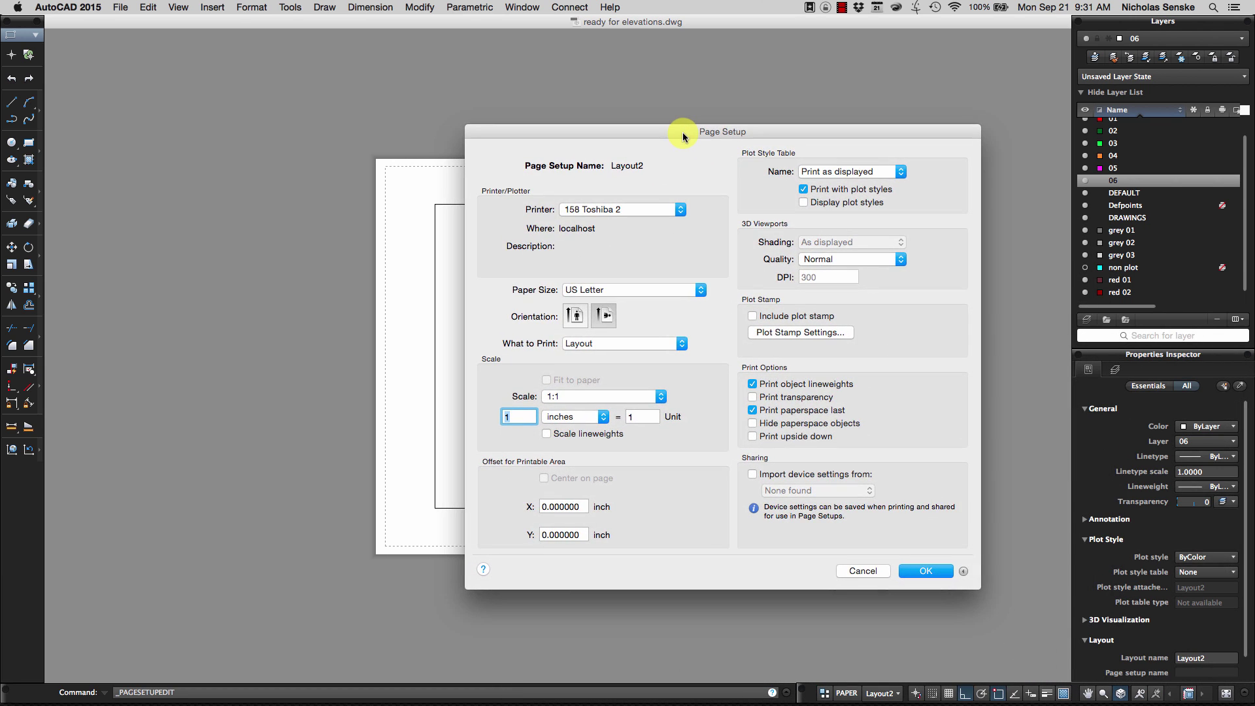
{"action": "left_click", "coordinate": [625, 344]}
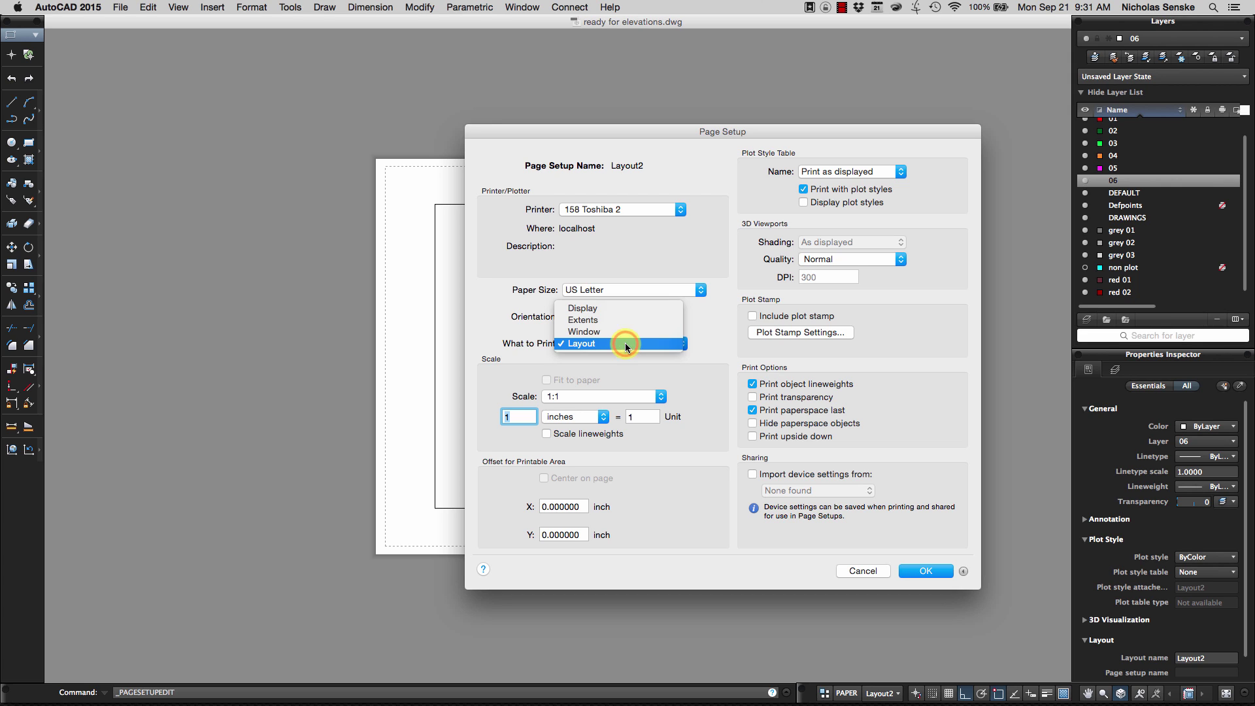
{"action": "left_click", "coordinate": [625, 343]}
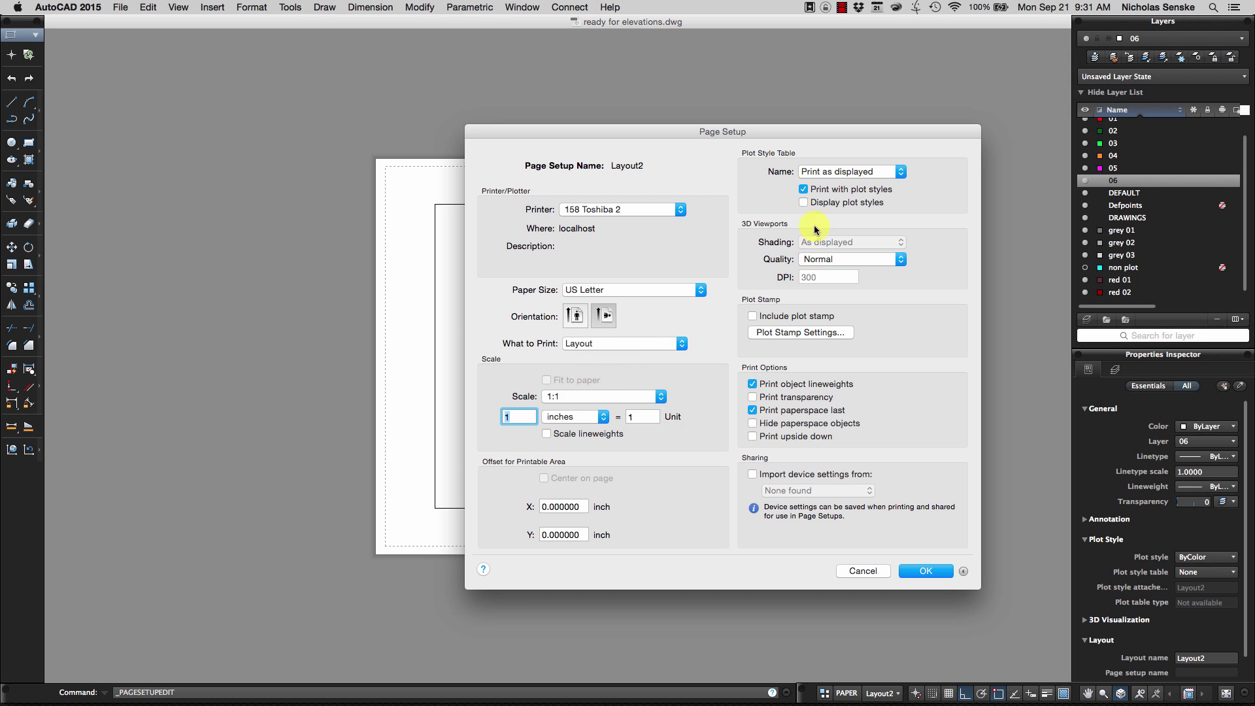
{"action": "left_click", "coordinate": [842, 173]}
{"action": "left_click", "coordinate": [869, 243]}
{"action": "left_click", "coordinate": [646, 290]}
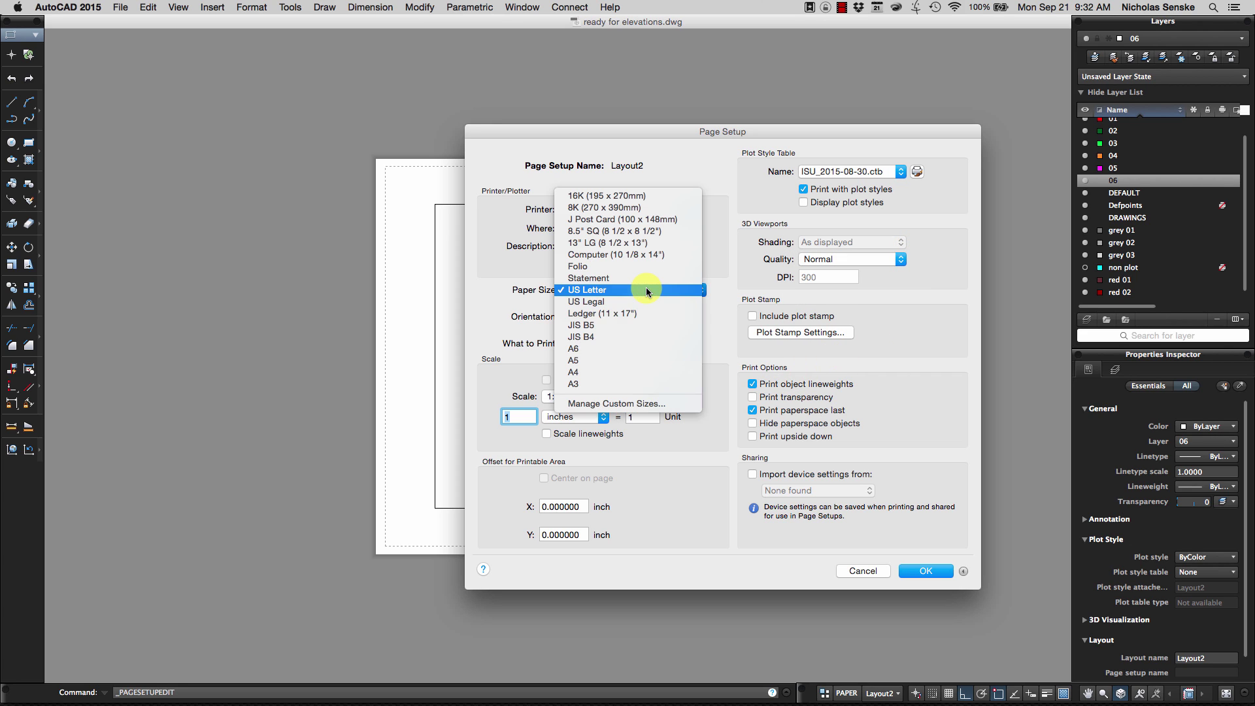
Start a new custom paper size in the Manage Custom Sizes list
{"action": "left_click", "coordinate": [647, 403]}
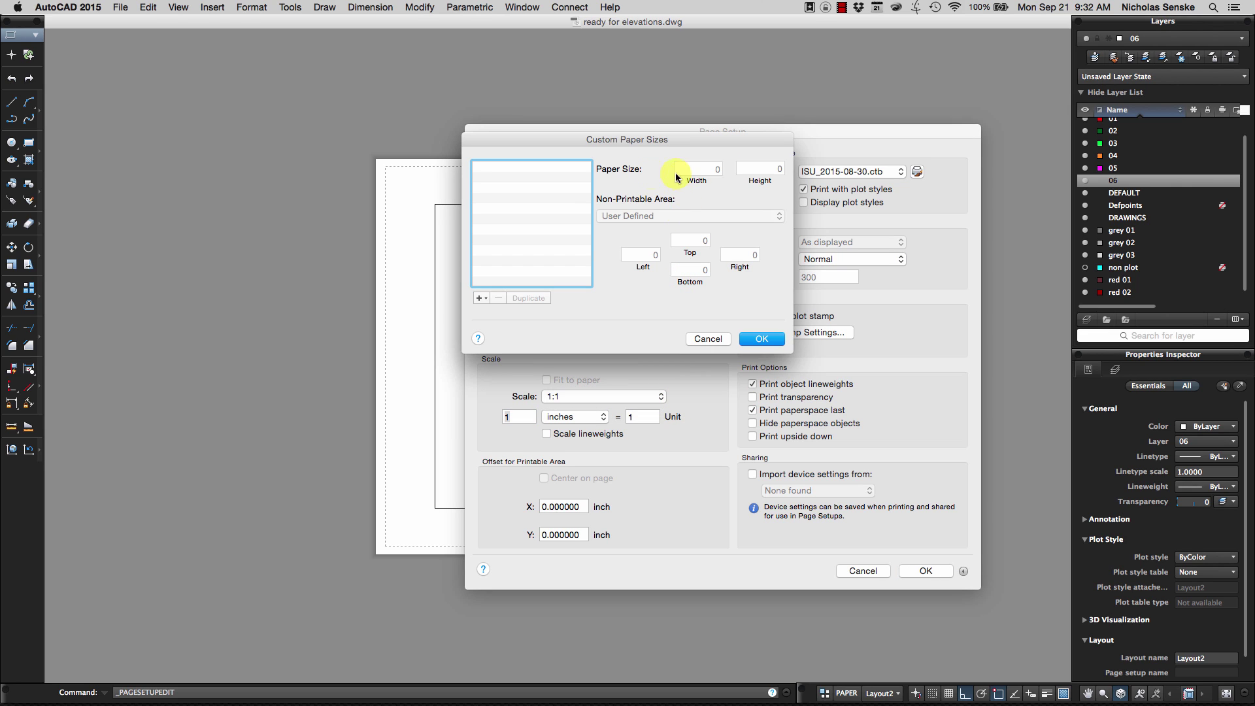
{"action": "left_click", "coordinate": [481, 298]}
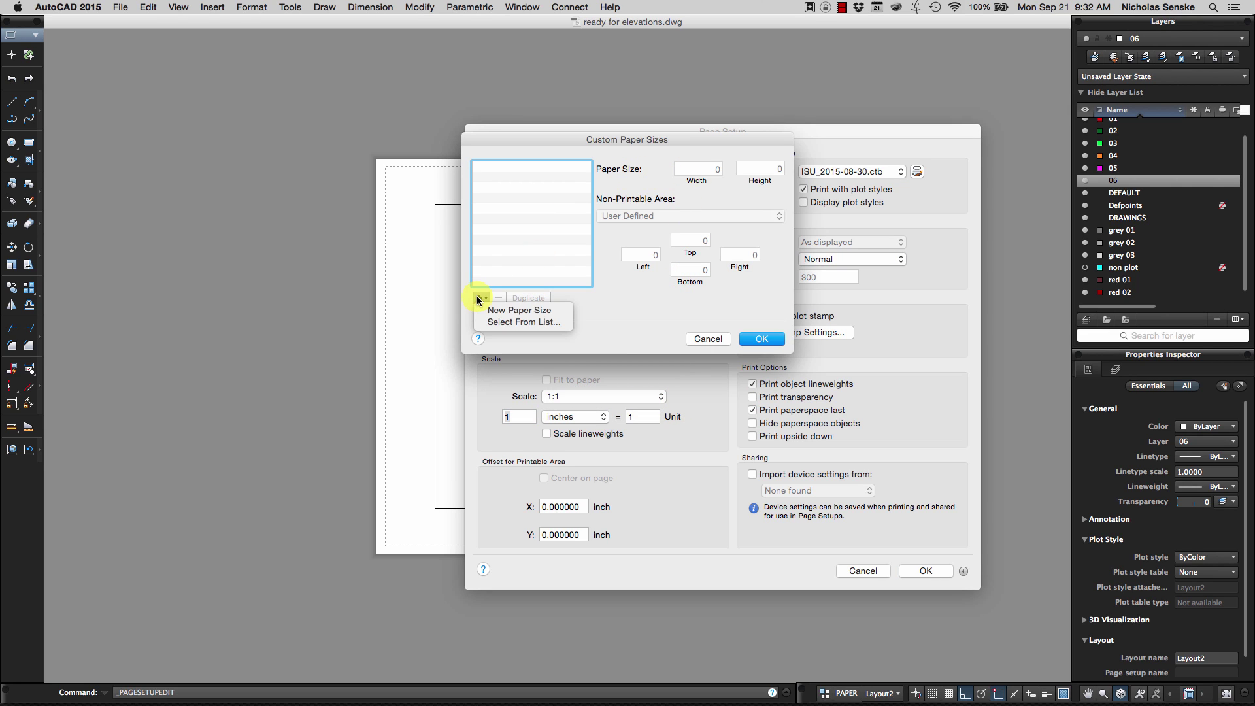
{"action": "left_click", "coordinate": [514, 317]}
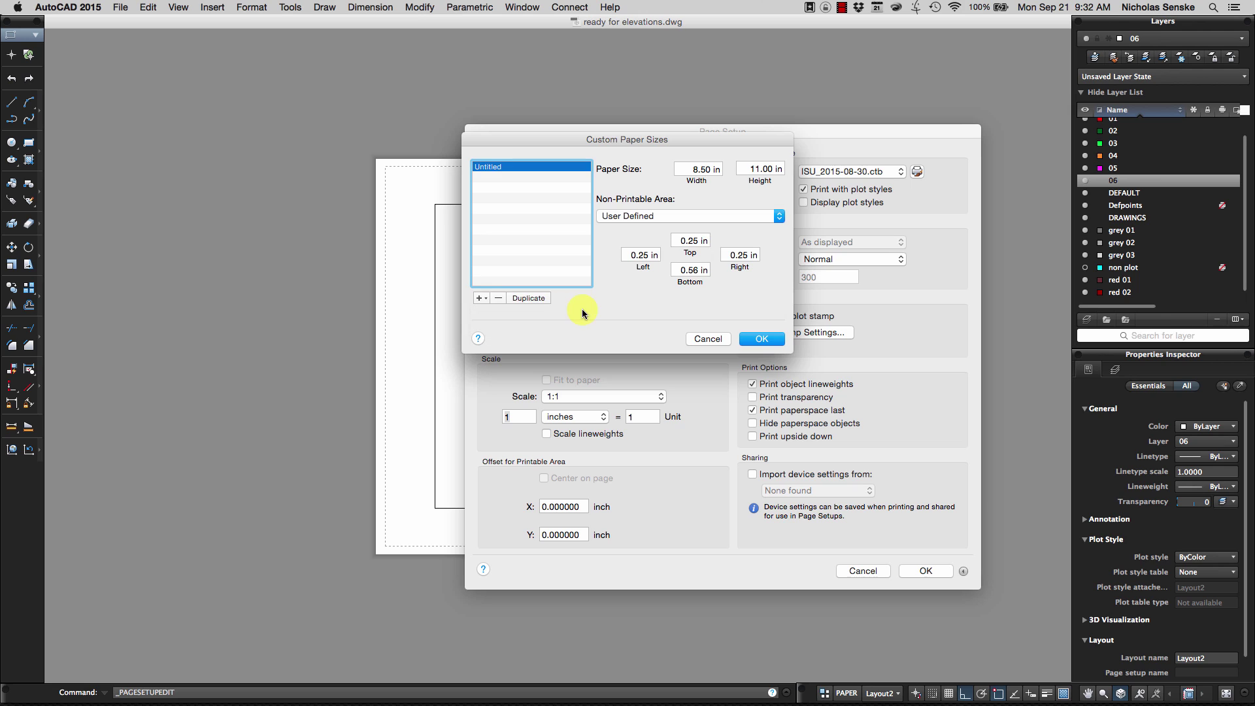
Set the new paper size to 18 in wide by 36 in high and save it
{"action": "double_click", "coordinate": [703, 169]}
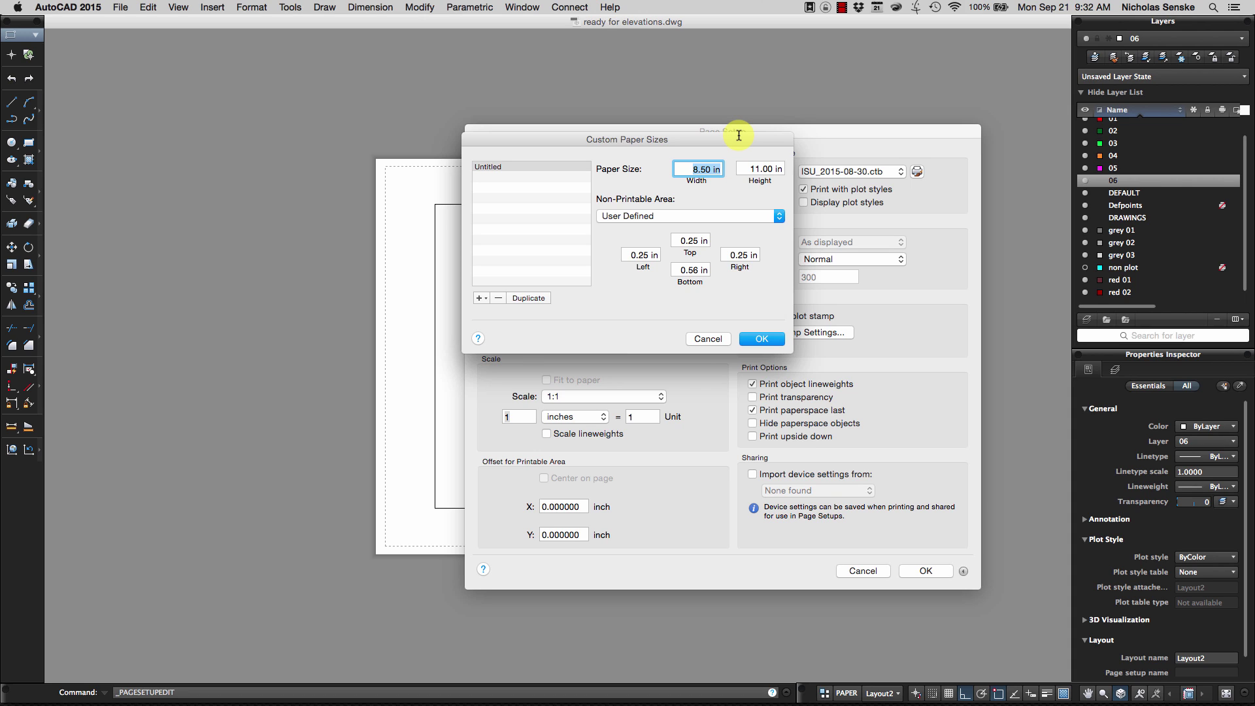
{"action": "double_click", "coordinate": [761, 169]}
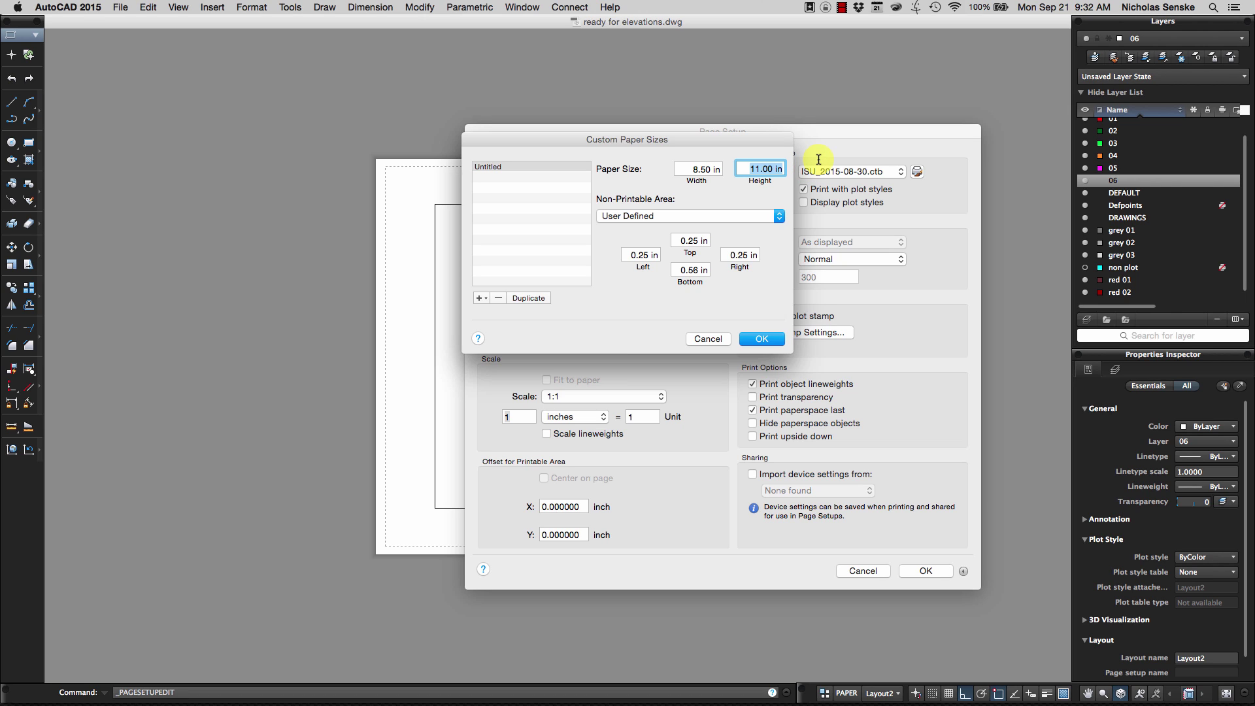
{"action": "type", "text": "33"}
{"action": "key", "text": "BackSpace"}
{"action": "type", "text": "6"}
{"action": "left_click", "coordinate": [717, 169]}
{"action": "triple_click", "coordinate": [713, 168]}
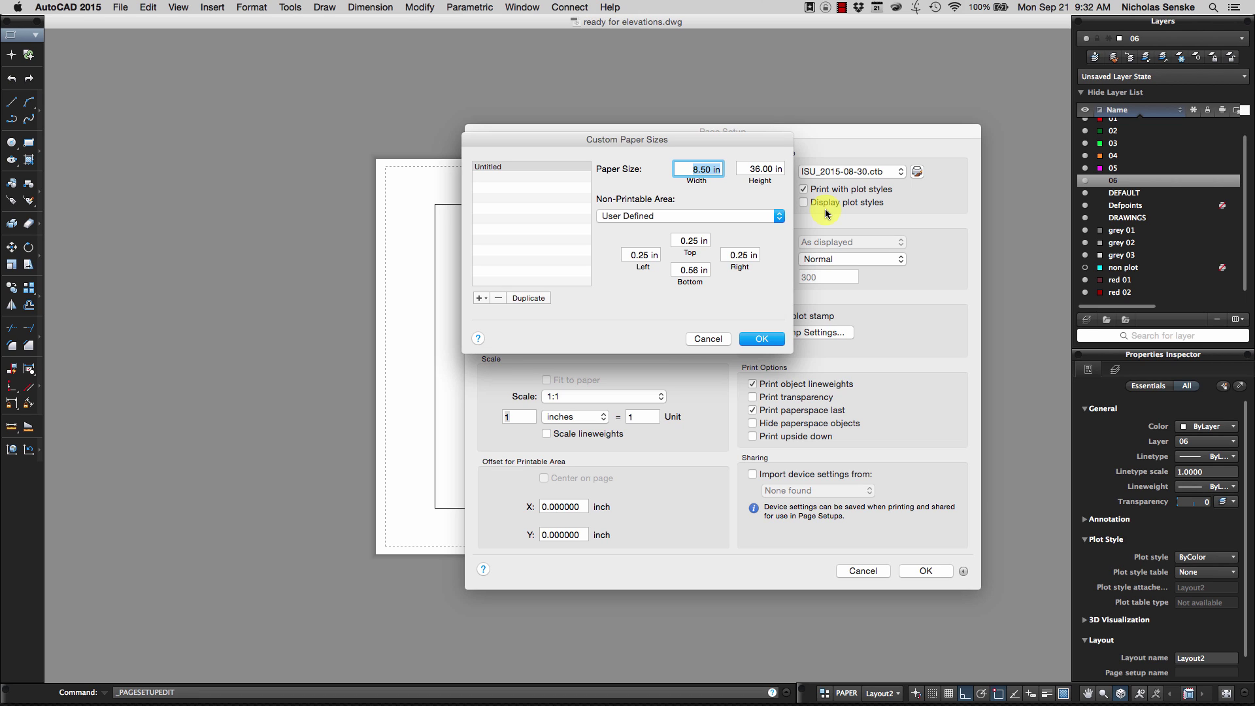
{"action": "type", "text": "18"}
{"action": "key", "text": "Tab"}
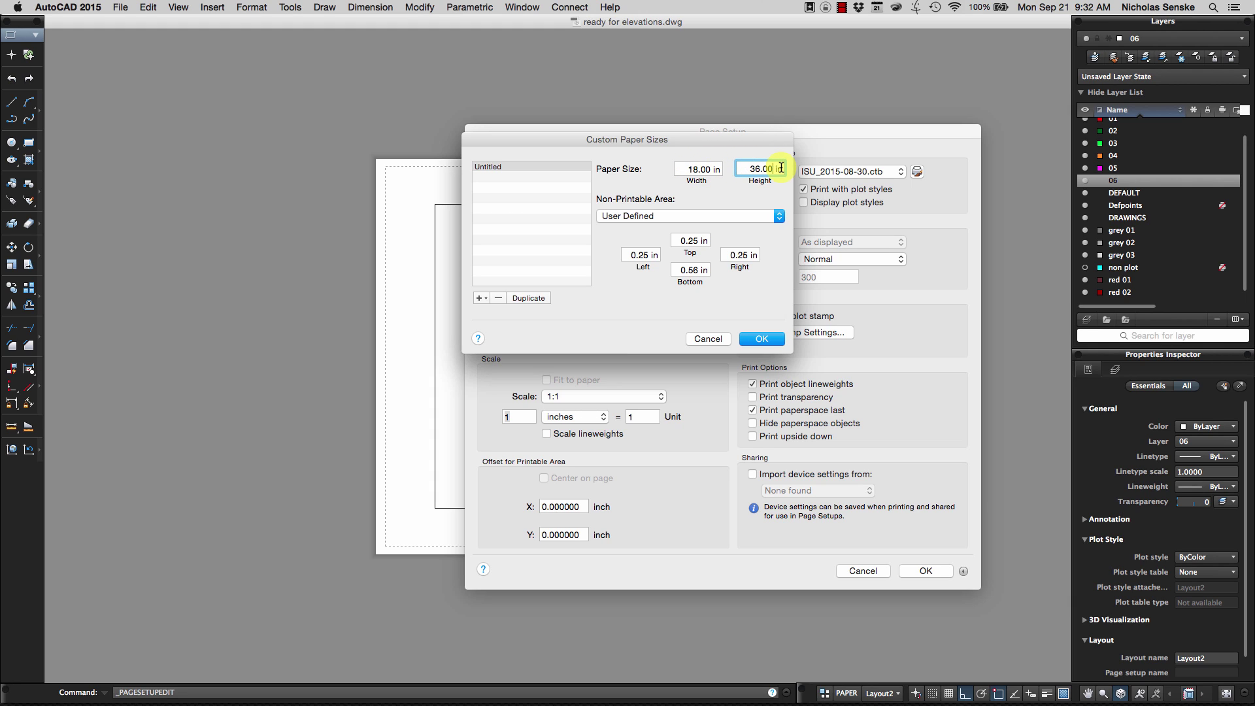
{"action": "left_click", "coordinate": [758, 339]}
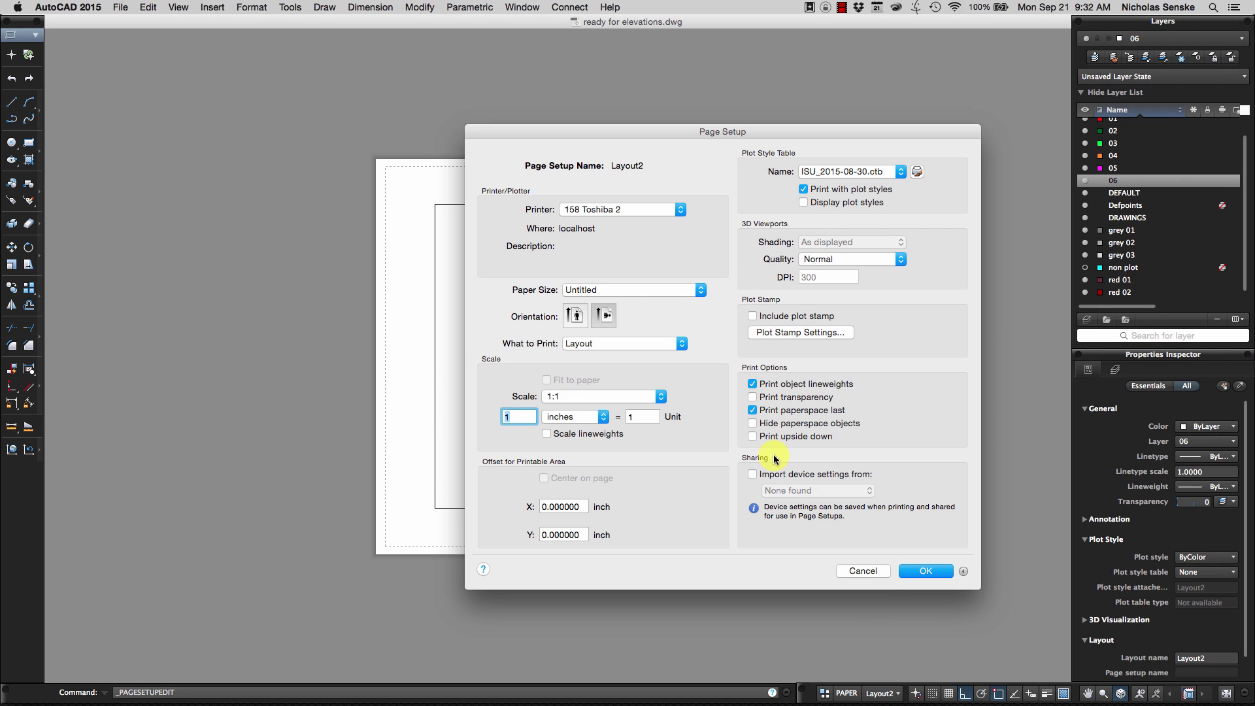
Rename the Untitled custom paper size to 18x36 and apply it to Layout2's page setup
{"action": "left_click", "coordinate": [606, 287]}
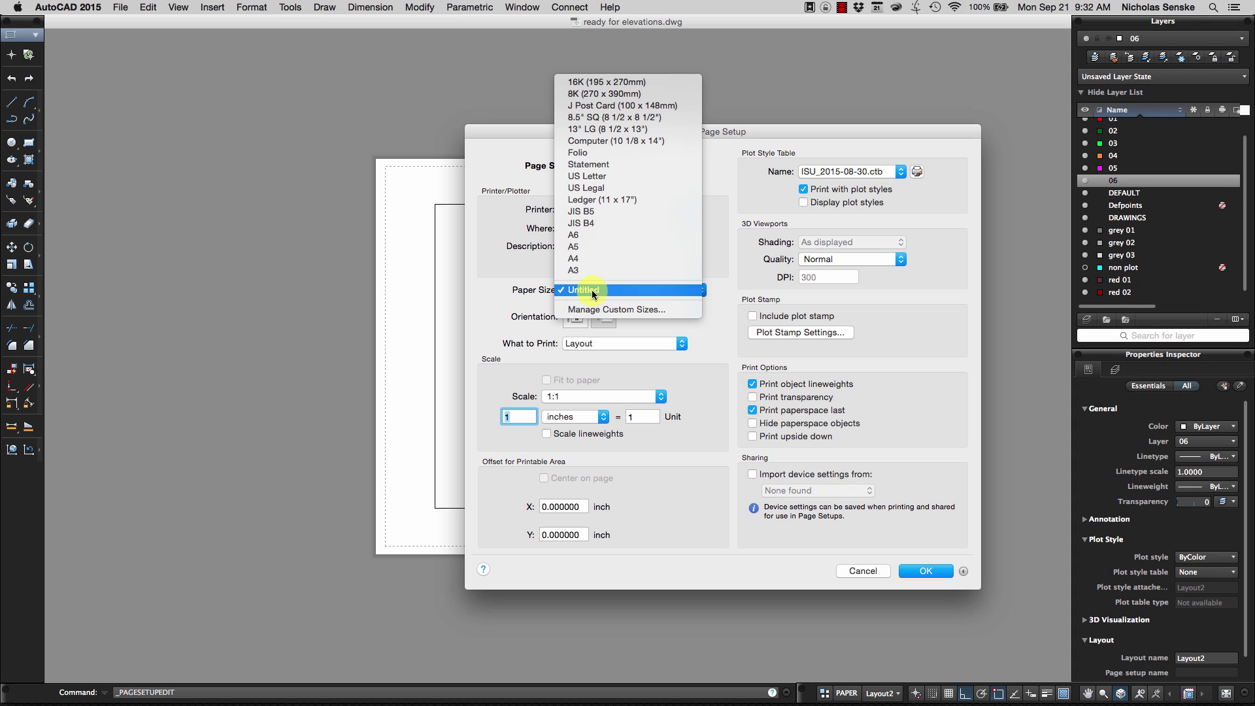
{"action": "left_click", "coordinate": [605, 309]}
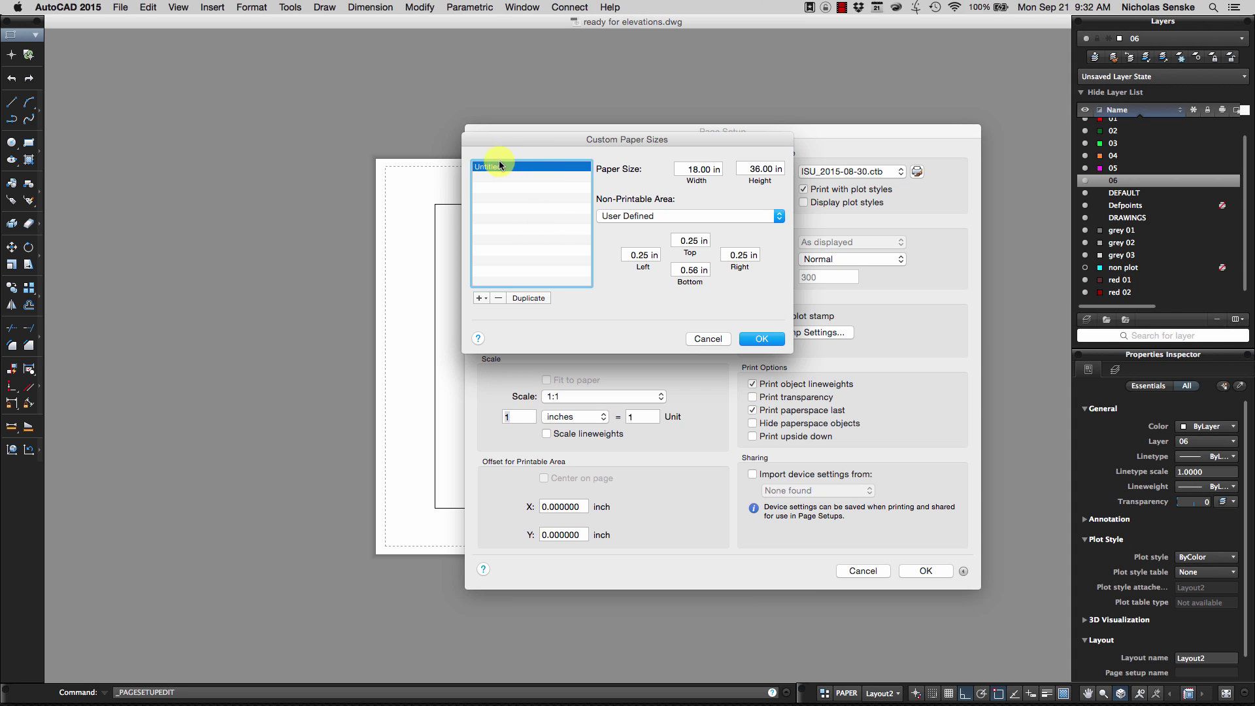
{"action": "double_click", "coordinate": [492, 168]}
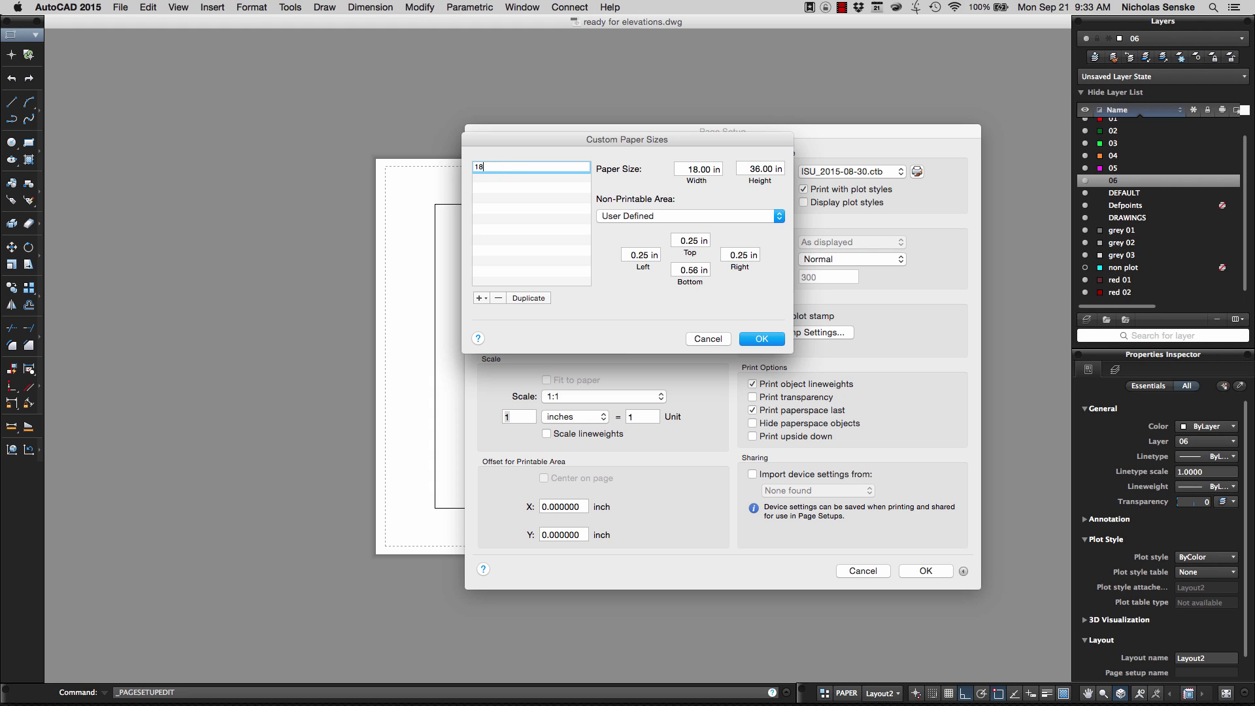
{"action": "left_click", "coordinate": [515, 209]}
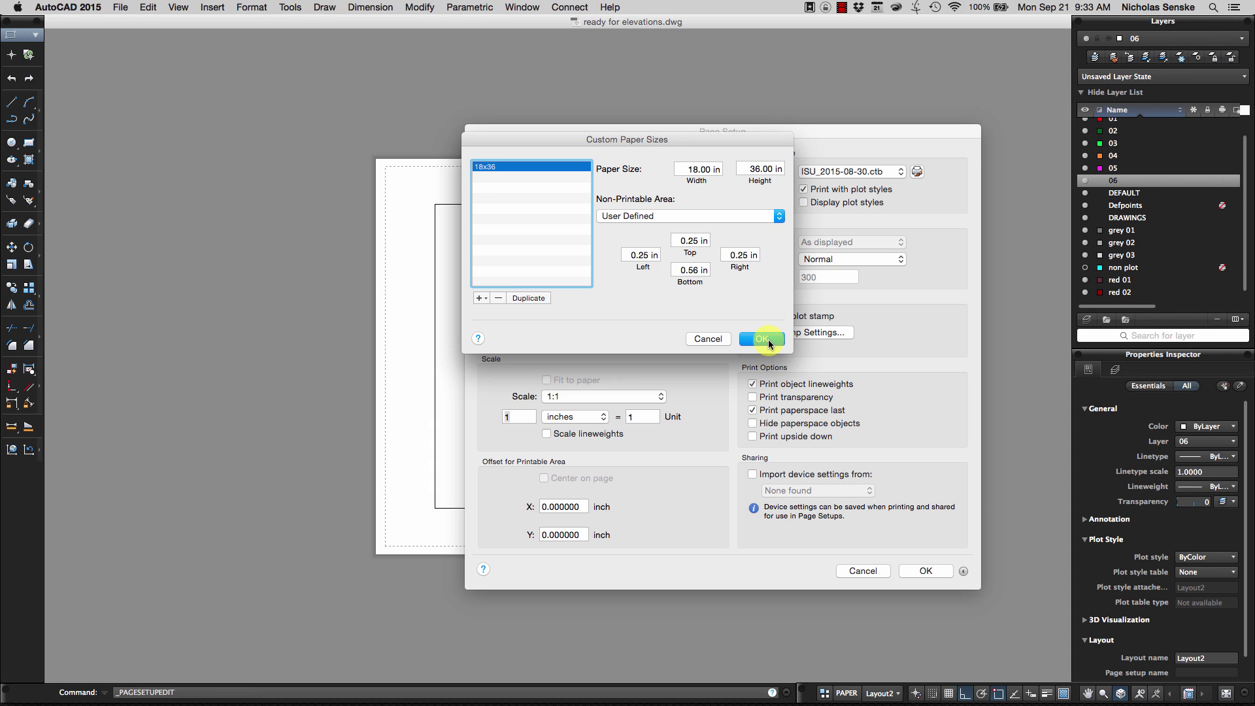
{"action": "left_click", "coordinate": [767, 341]}
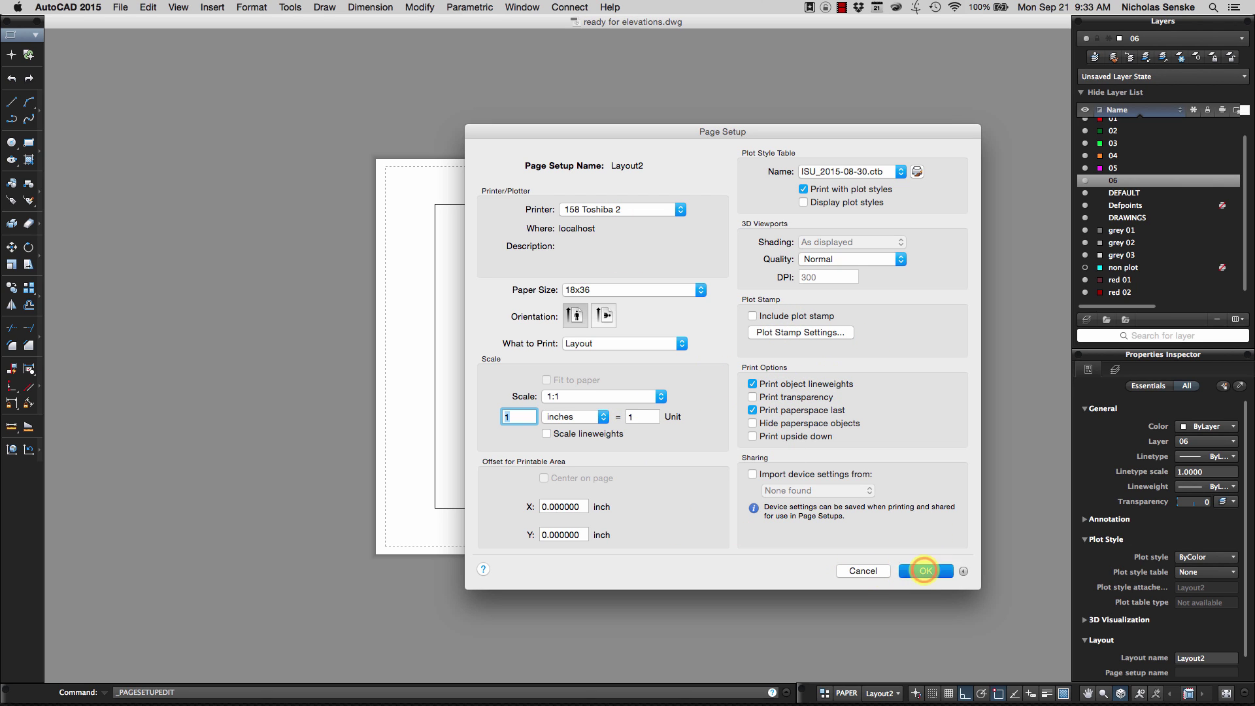
{"action": "left_click", "coordinate": [925, 571]}
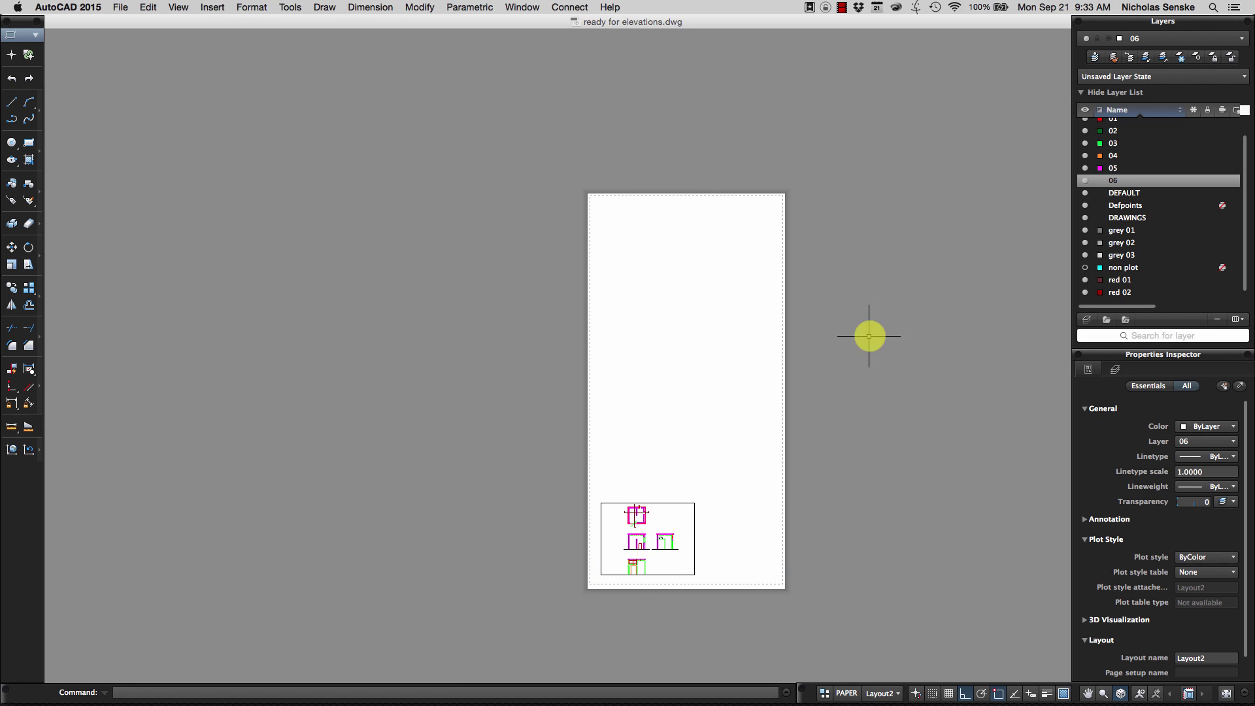
Zoom in on the 18x36 sheet and set the 'non plot' layer current in the Layers palette
{"action": "middle_click_drag", "start_coordinate": [841, 355], "coordinate": [759, 366]}
{"action": "scroll", "coordinate": [619, 508], "scroll_direction": "up", "scroll_amount": 5}
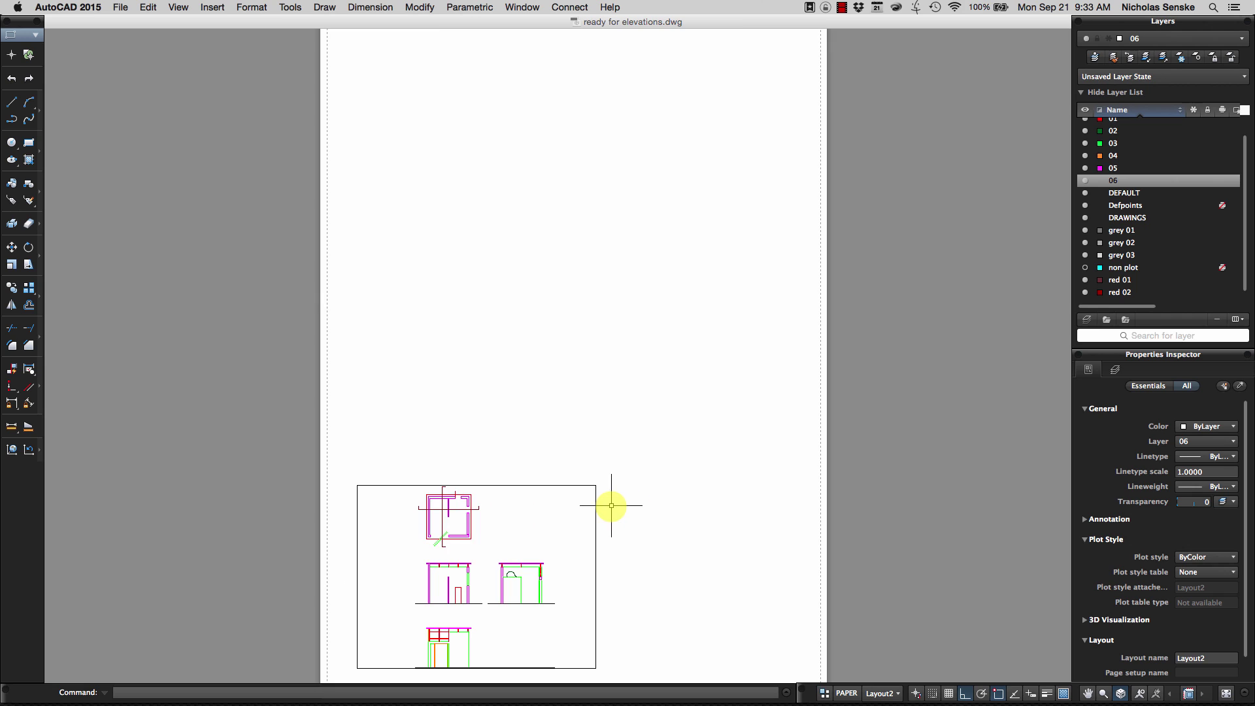
{"action": "scroll", "coordinate": [596, 503], "scroll_direction": "down", "scroll_amount": 3}
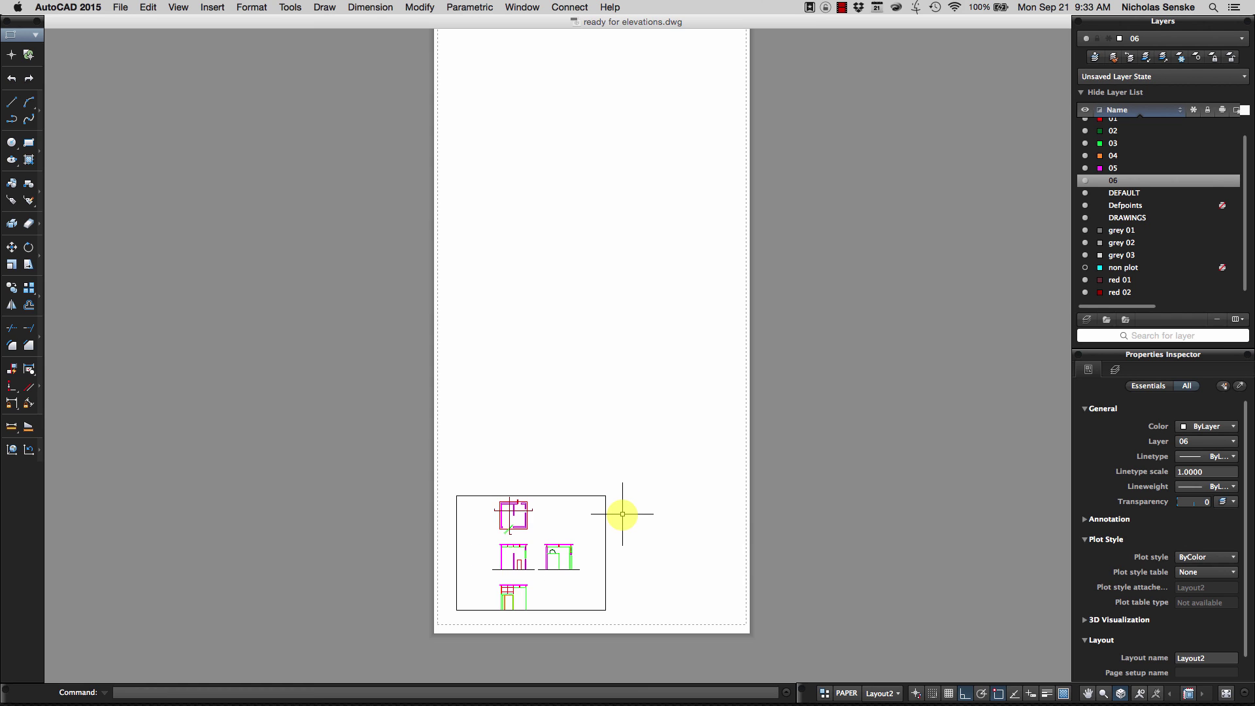
{"action": "scroll", "coordinate": [602, 499], "scroll_direction": "up", "scroll_amount": 3}
{"action": "scroll", "coordinate": [586, 501], "scroll_direction": "down", "scroll_amount": 4}
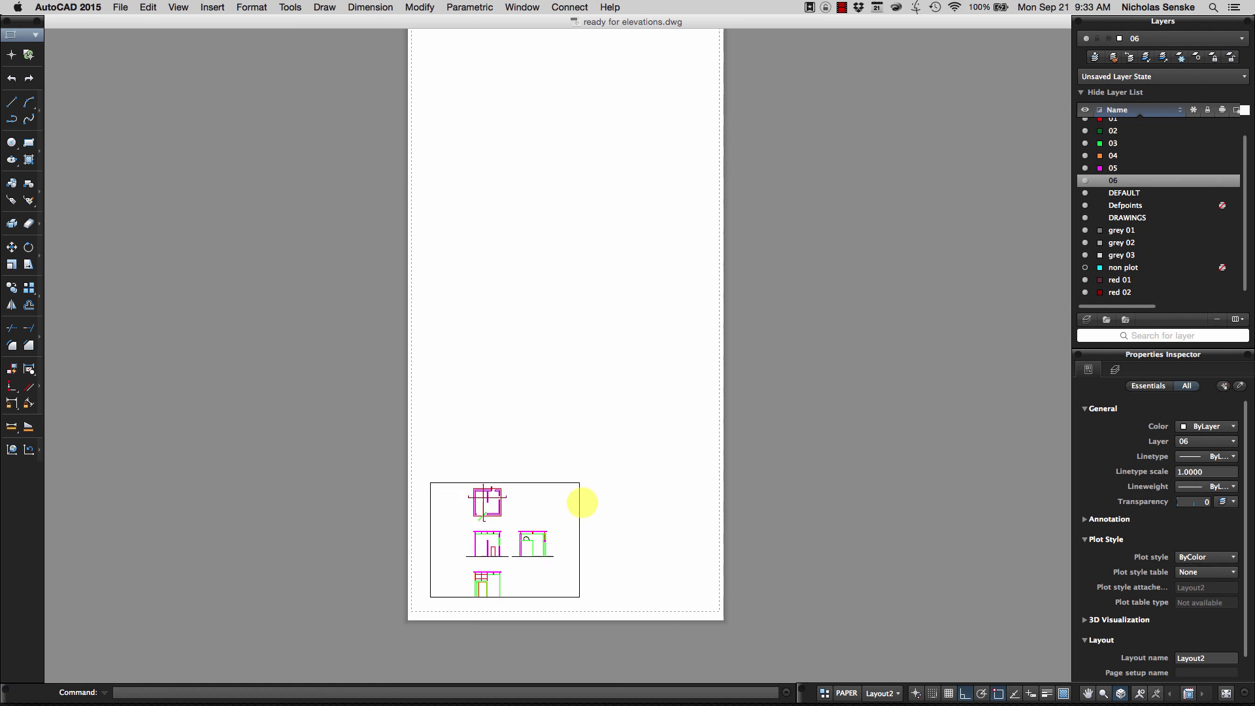
{"action": "scroll", "coordinate": [660, 481], "scroll_direction": "up", "scroll_amount": 2}
{"action": "scroll", "coordinate": [665, 482], "scroll_direction": "down", "scroll_amount": 2}
{"action": "middle_click_drag", "start_coordinate": [834, 428], "coordinate": [821, 437]}
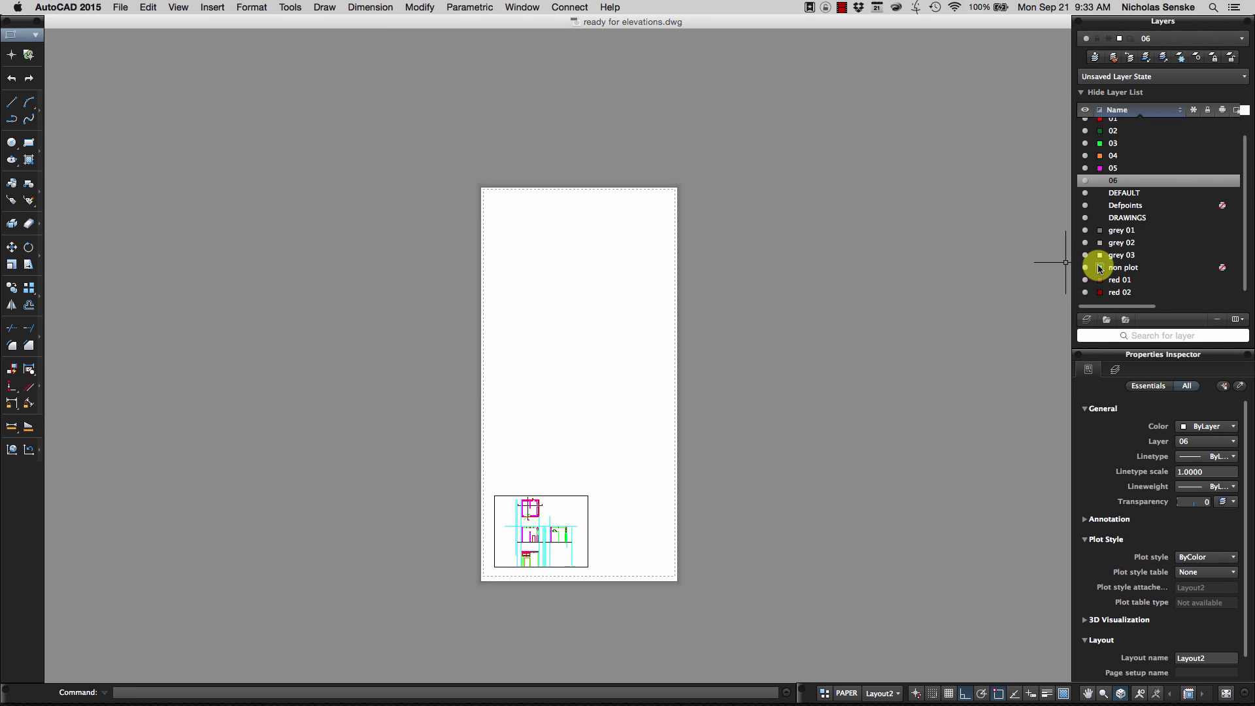
{"action": "double_click", "coordinate": [1124, 268]}
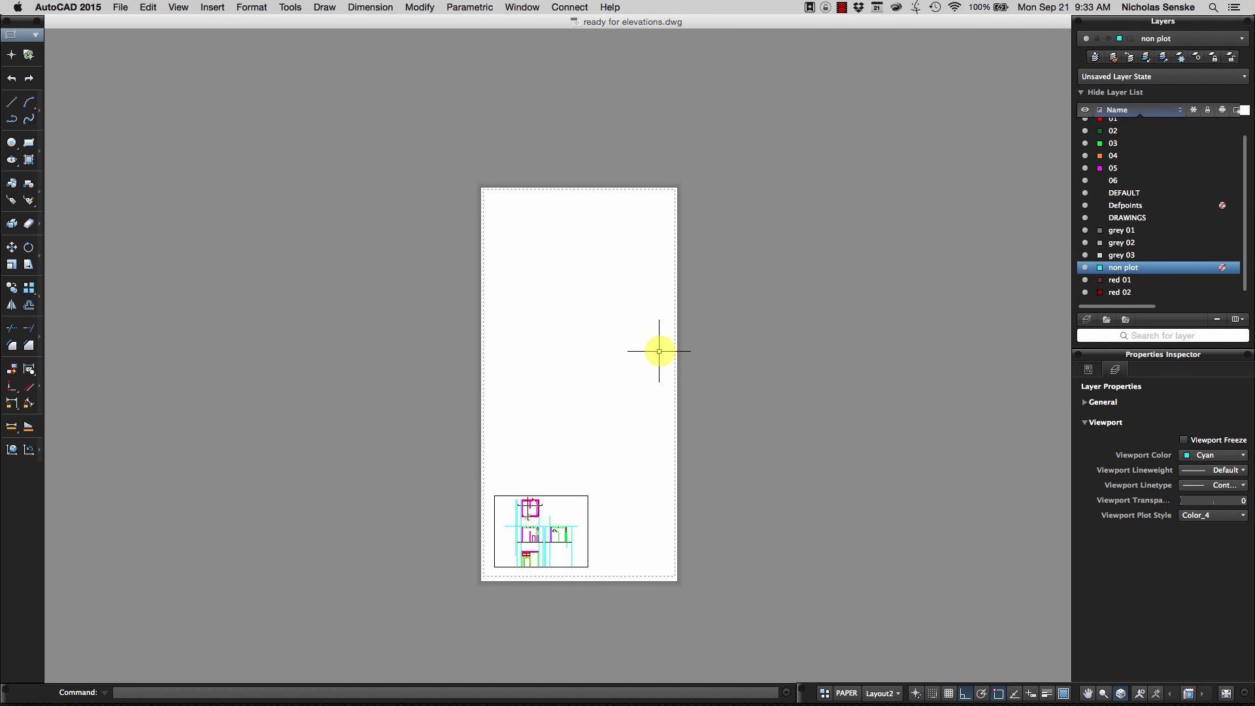
{"action": "scroll", "coordinate": [684, 349], "scroll_direction": "up", "scroll_amount": 3}
{"action": "scroll", "coordinate": [579, 365], "scroll_direction": "down", "scroll_amount": 3}
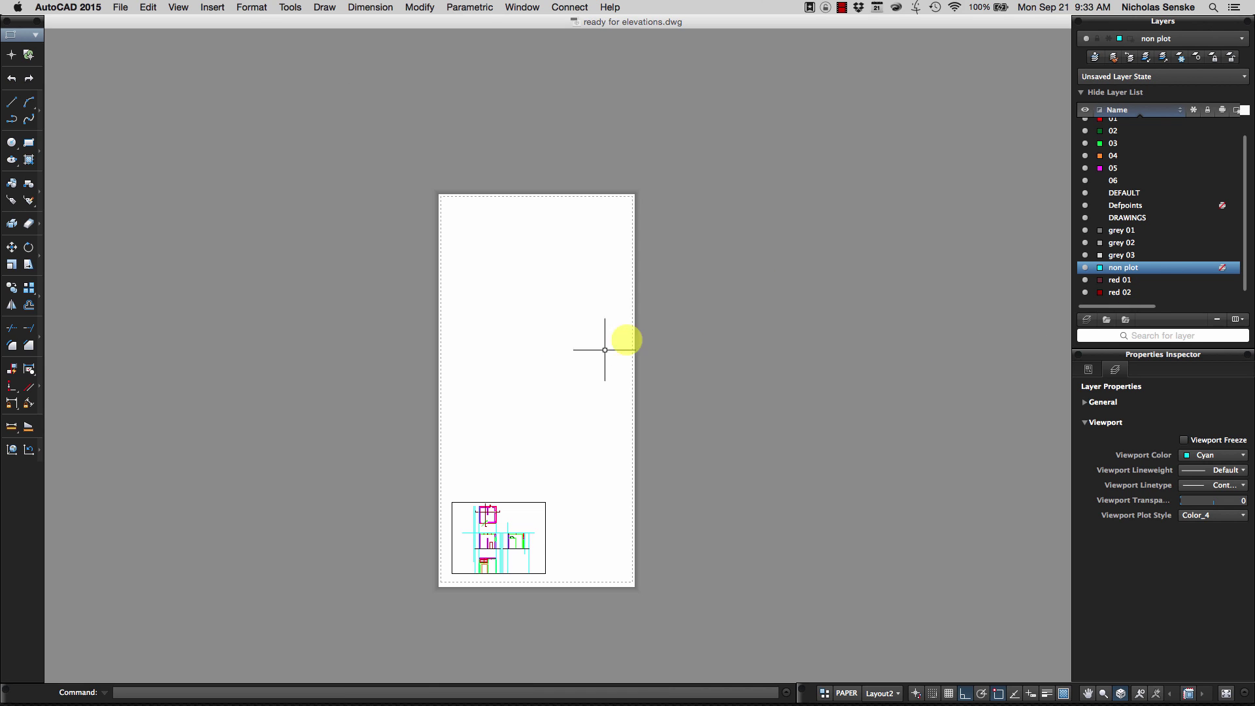
{"action": "middle_click_drag", "start_coordinate": [651, 377], "coordinate": [622, 356]}
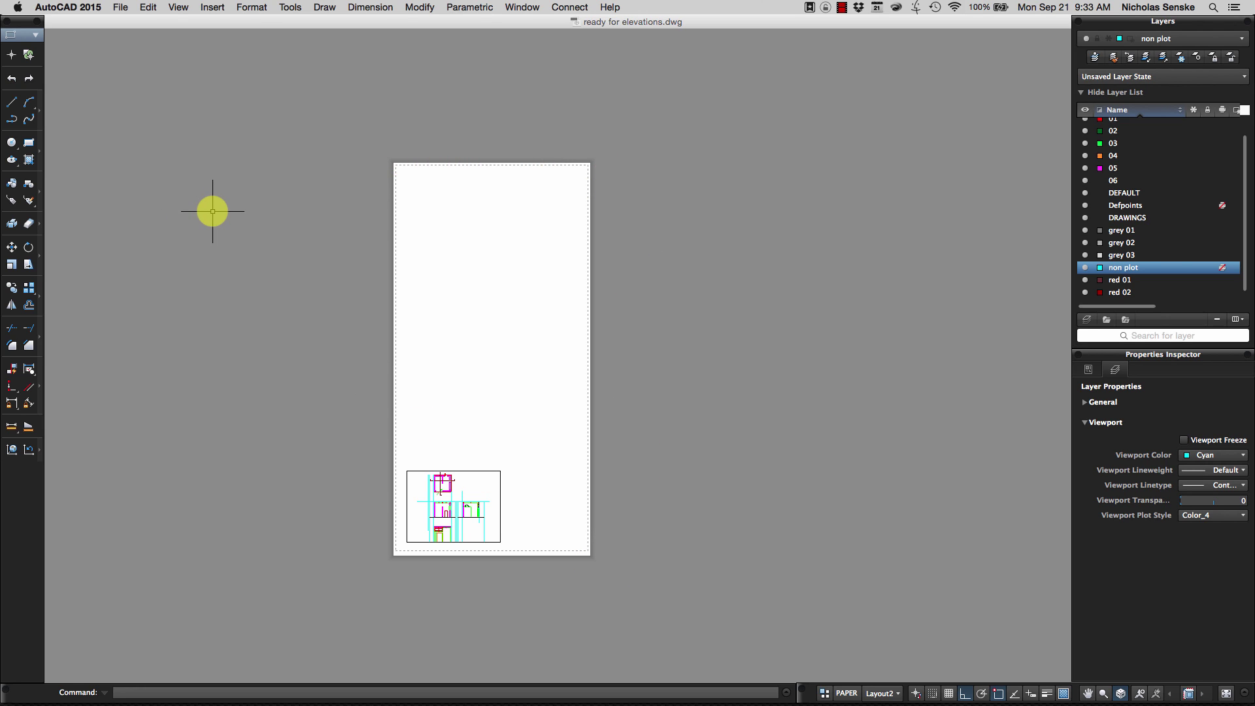
Draw a rectangle from the sheet's bottom-left margin corner to its top-right margin corner, then select it
{"action": "left_click", "coordinate": [29, 143]}
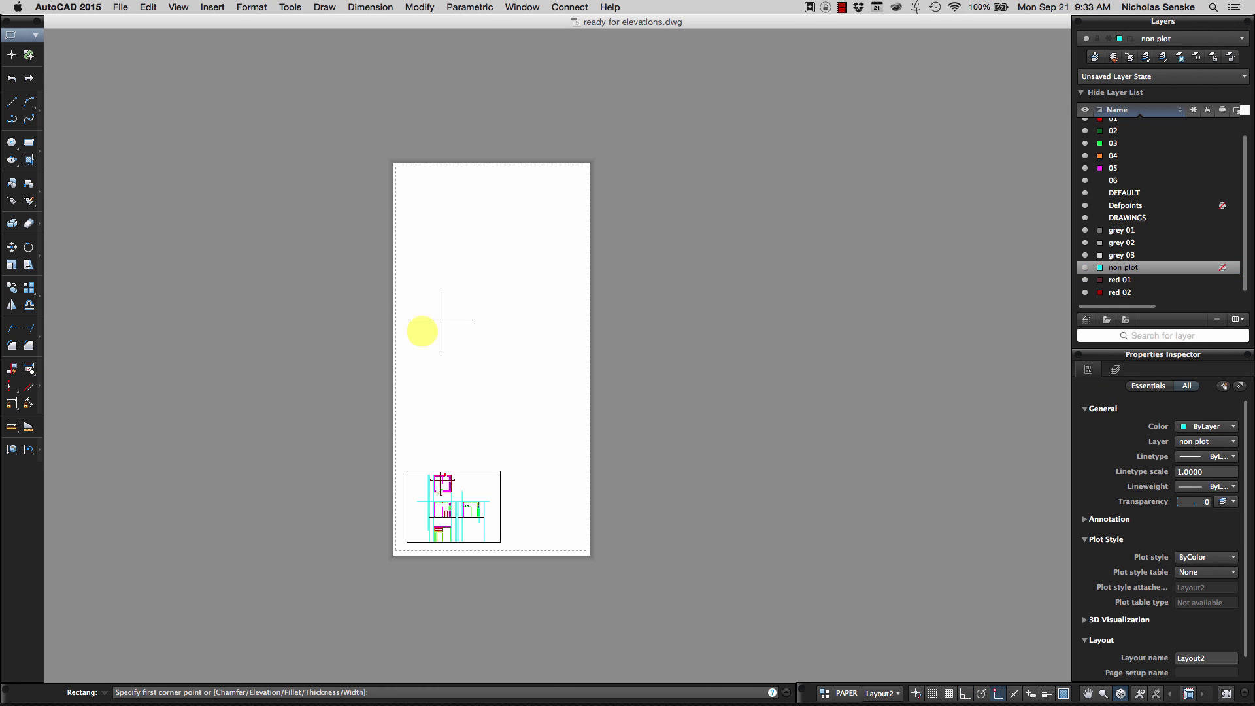
{"action": "left_click", "coordinate": [327, 393]}
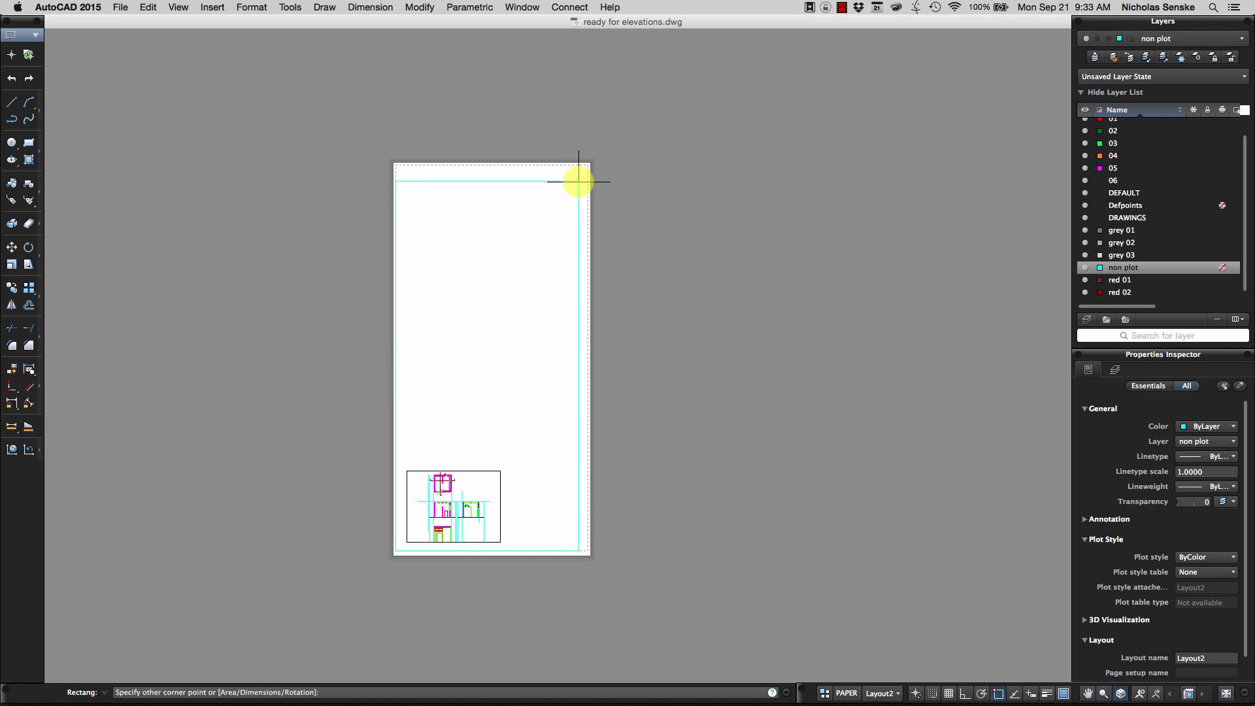
{"action": "scroll", "coordinate": [582, 170], "scroll_direction": "up", "scroll_amount": 2}
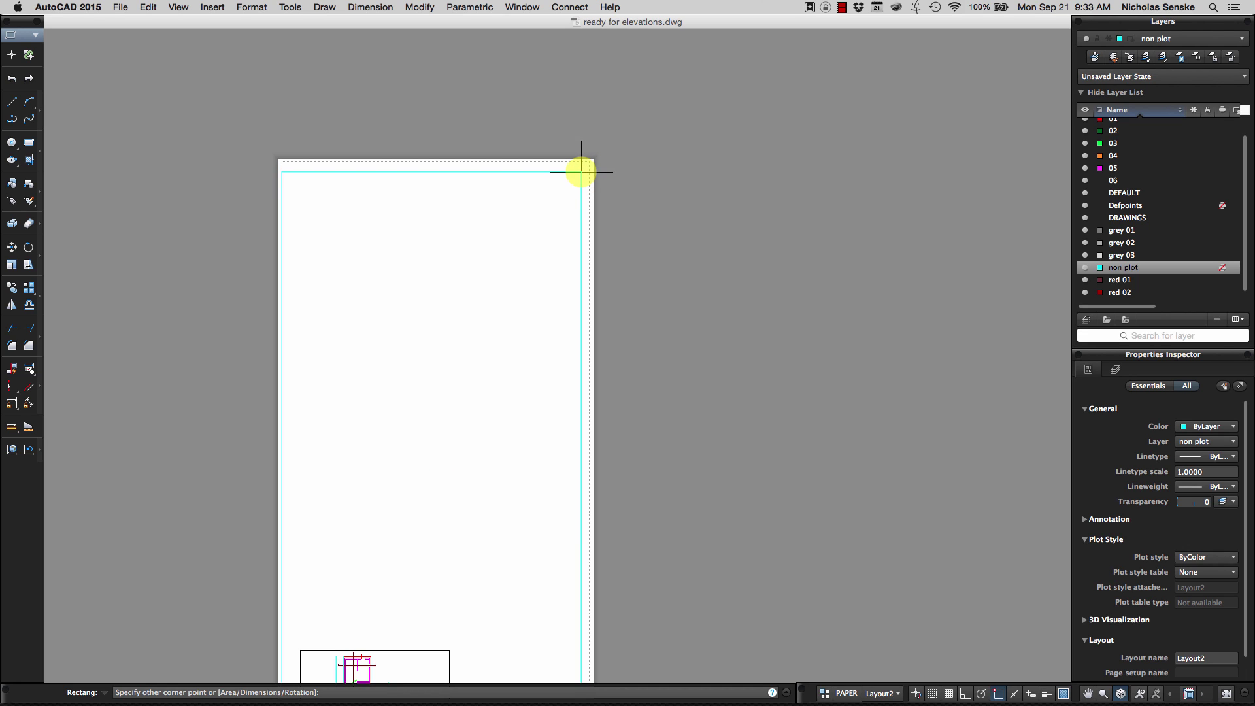
{"action": "scroll", "coordinate": [584, 167], "scroll_direction": "up", "scroll_amount": 2}
{"action": "scroll", "coordinate": [586, 165], "scroll_direction": "up", "scroll_amount": 2}
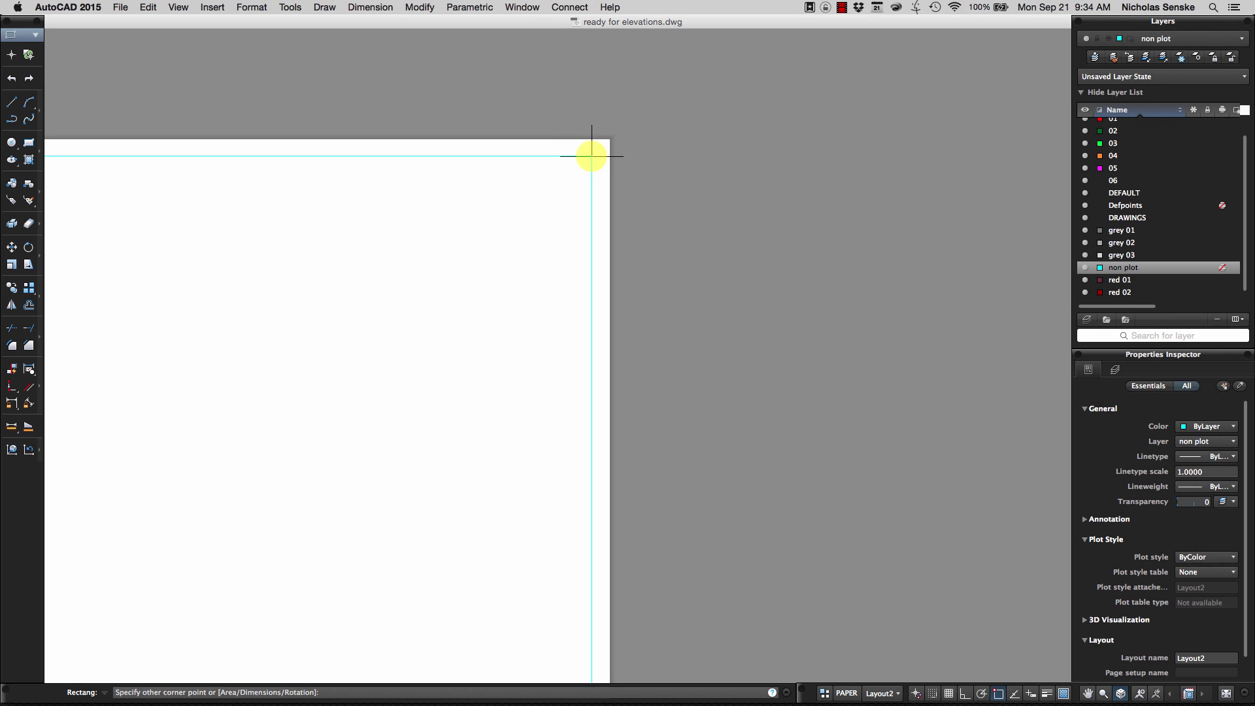
{"action": "left_click", "coordinate": [591, 156]}
{"action": "scroll", "coordinate": [615, 196], "scroll_direction": "down", "scroll_amount": 5}
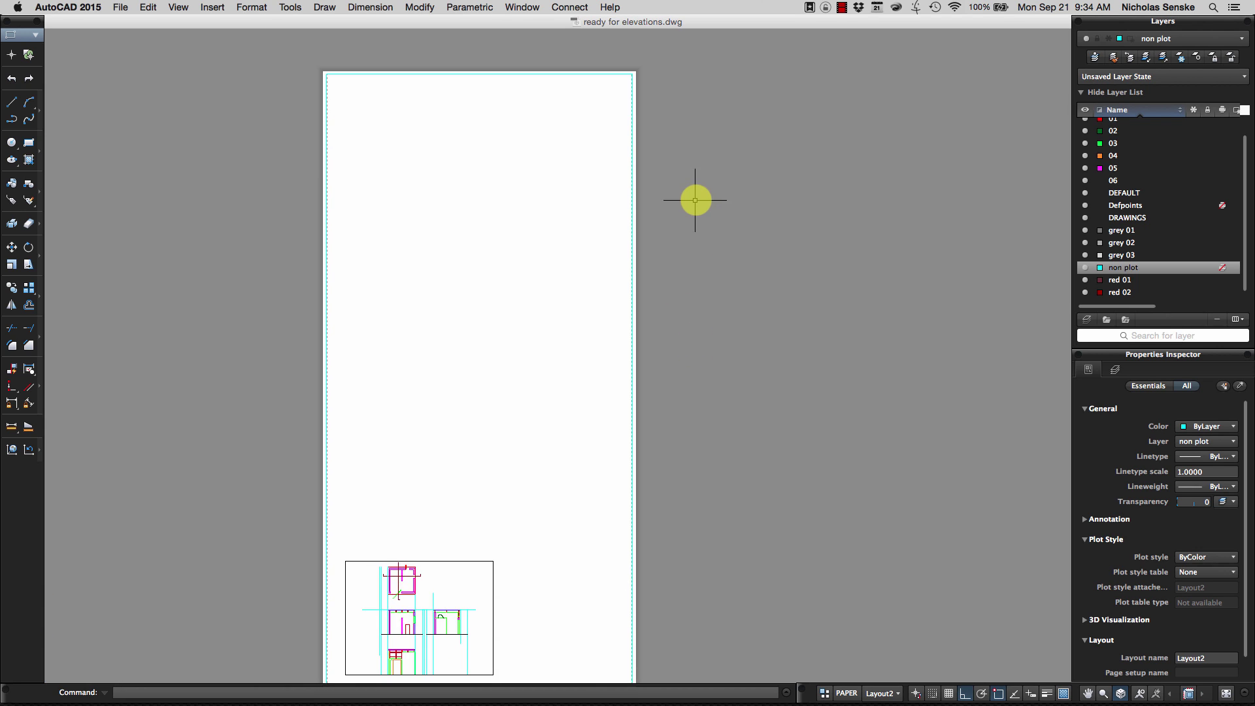
{"action": "scroll", "coordinate": [695, 200], "scroll_direction": "down", "scroll_amount": 3}
{"action": "left_click", "coordinate": [701, 260]}
{"action": "left_click", "coordinate": [627, 217]}
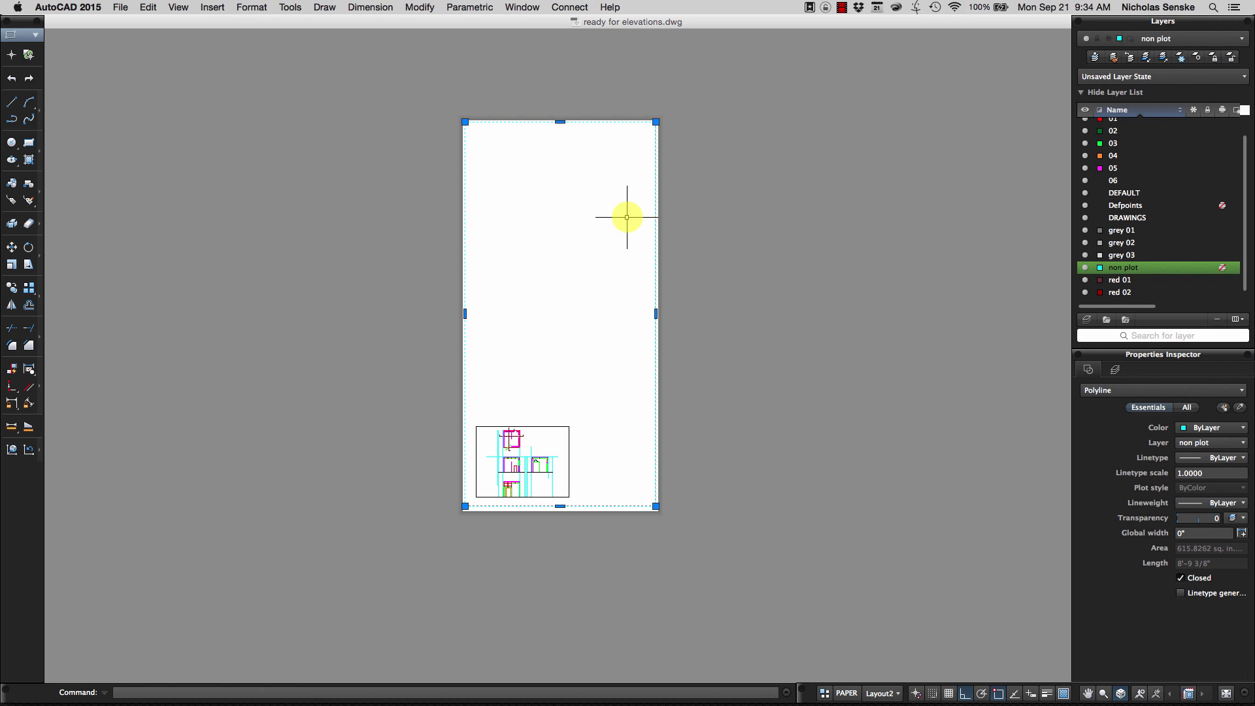
Move the viewport so its corner snaps to the border rectangle's bottom-left corner
{"action": "key", "text": "Escape"}
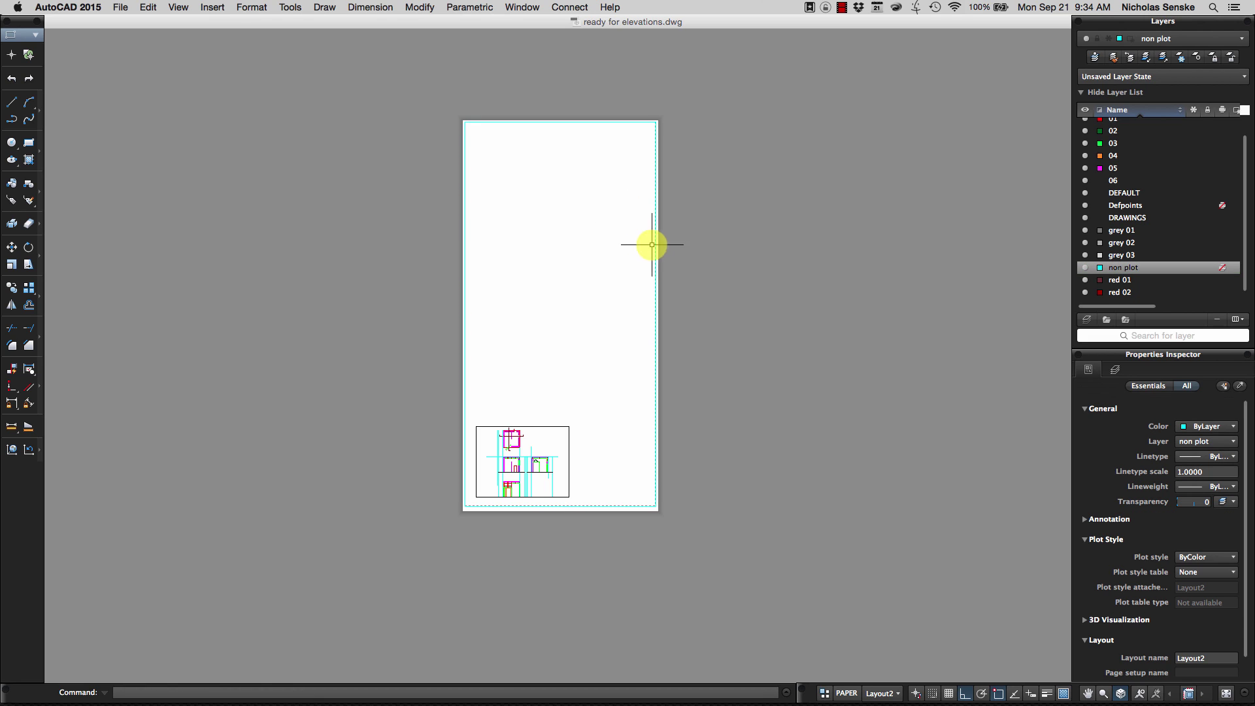
{"action": "left_click", "coordinate": [537, 423]}
{"action": "scroll", "coordinate": [533, 419], "scroll_direction": "up", "scroll_amount": 2}
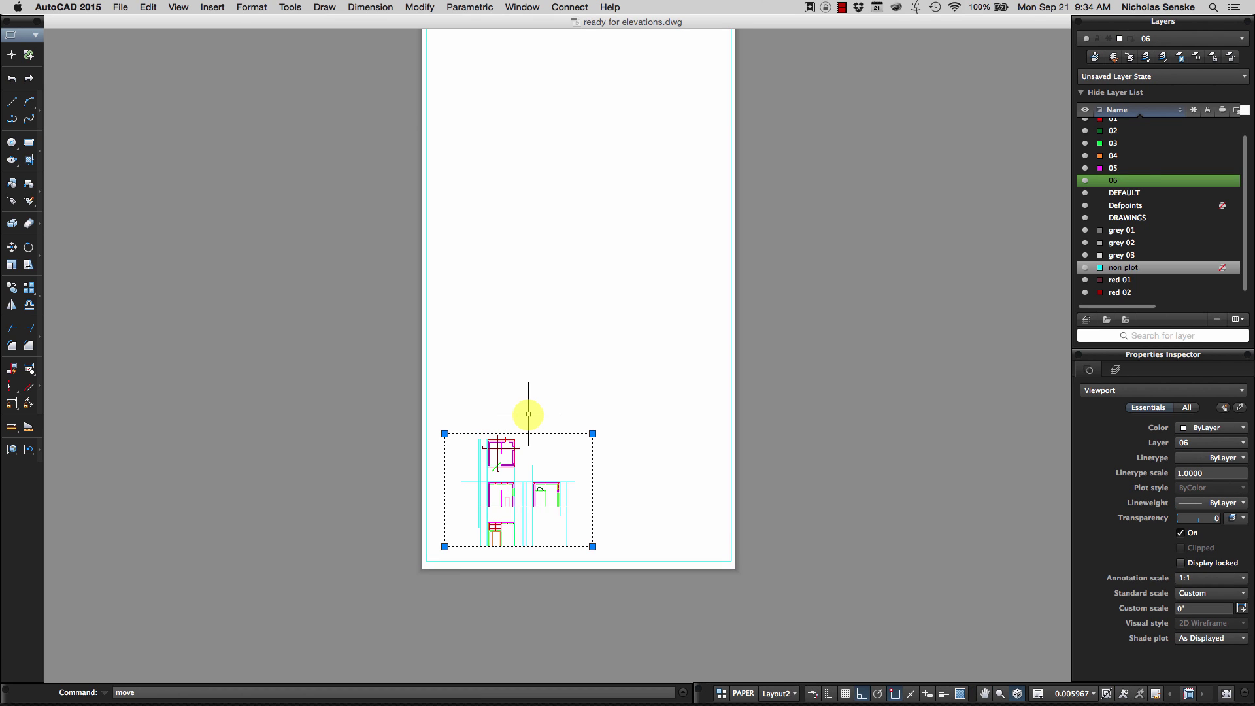
{"action": "key", "text": "Return"}
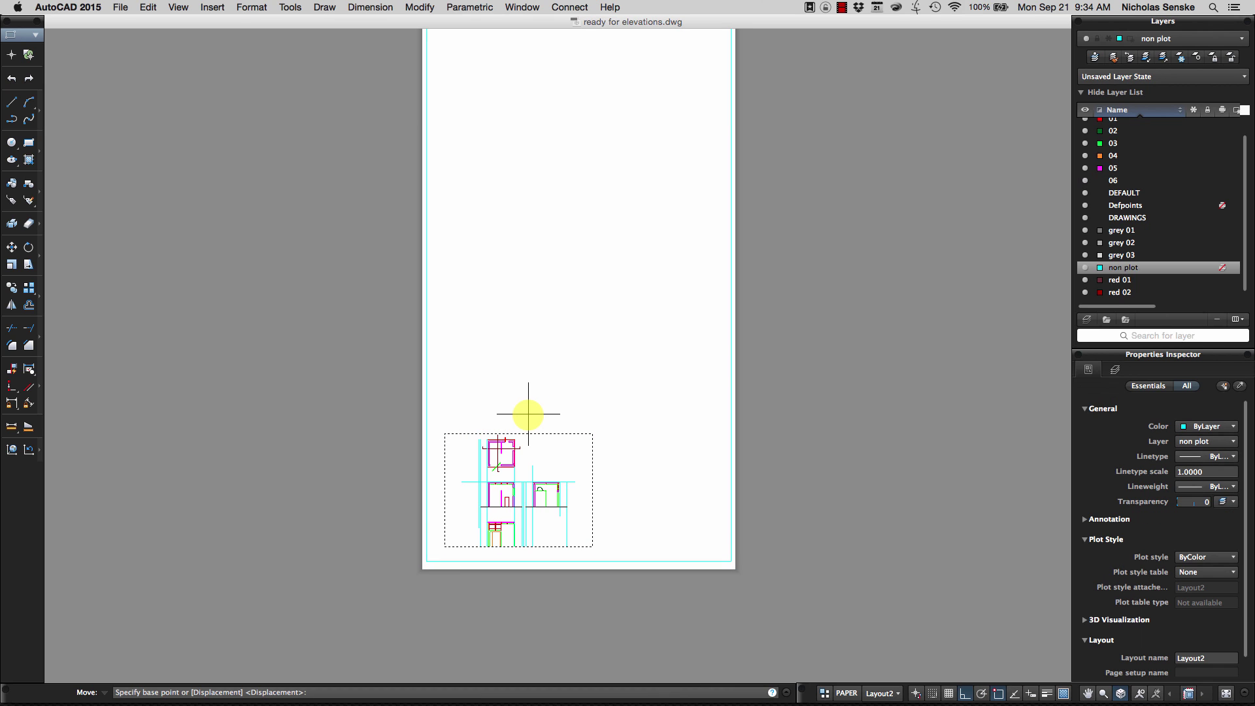
{"action": "left_click", "coordinate": [444, 547]}
{"action": "left_click", "coordinate": [426, 561]}
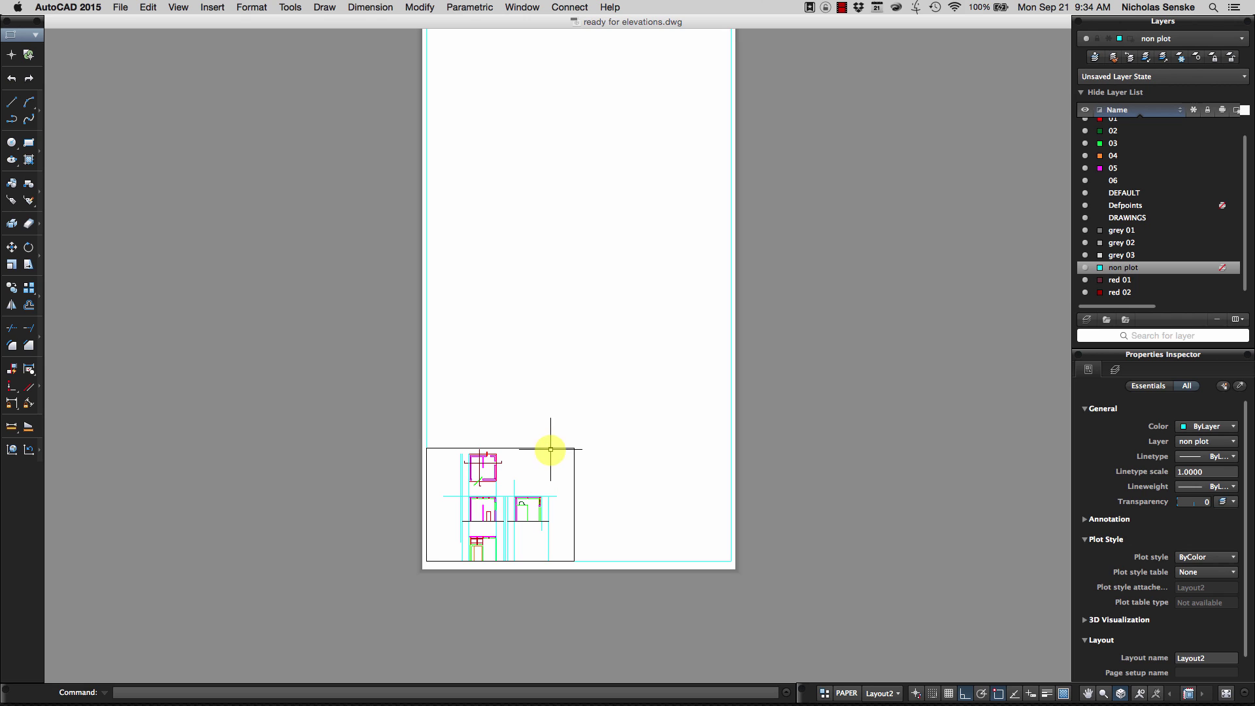
Stretch the viewport's top-right corner to the sheet's right border and then upward
{"action": "left_click", "coordinate": [552, 448]}
{"action": "left_click", "coordinate": [575, 449]}
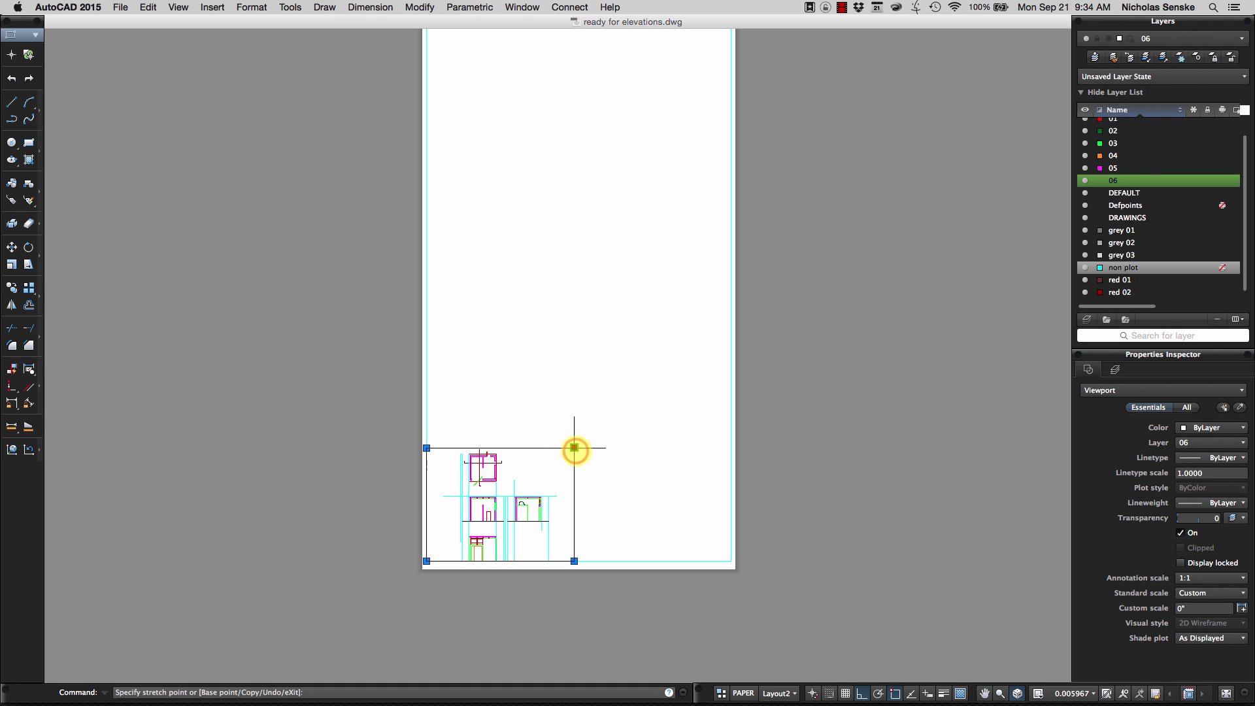
{"action": "left_click", "coordinate": [731, 448]}
{"action": "left_click", "coordinate": [731, 448]}
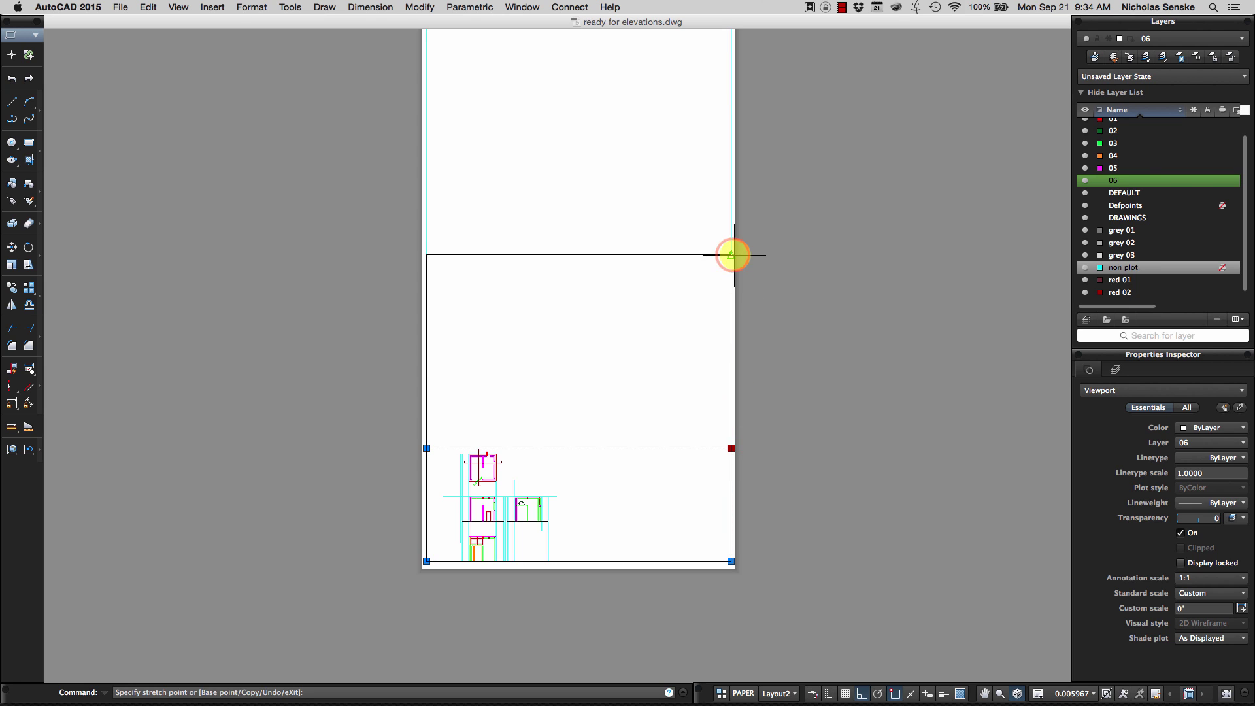
{"action": "left_click", "coordinate": [731, 254]}
{"action": "key", "text": "Escape"}
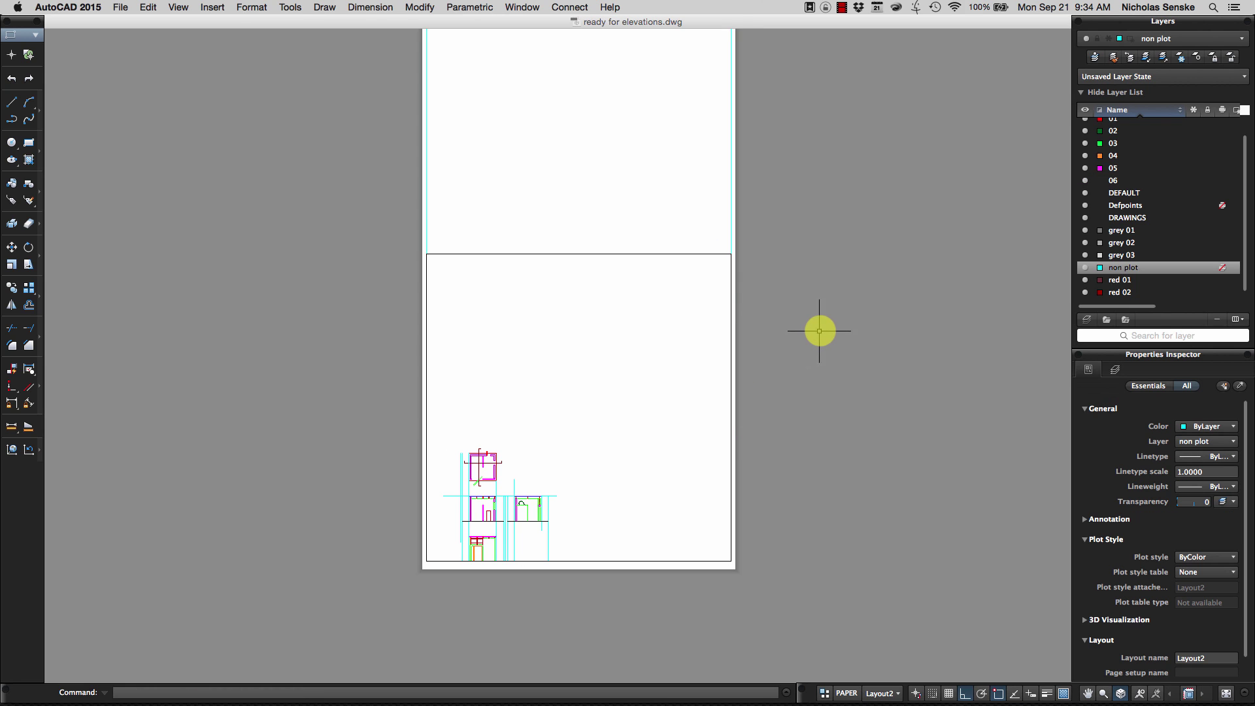
Put the lower viewport on the non plot layer via the Properties layer list
{"action": "scroll", "coordinate": [827, 334], "scroll_direction": "down", "scroll_amount": 3}
{"action": "scroll", "coordinate": [739, 310], "scroll_direction": "right", "scroll_amount": 2}
{"action": "left_click", "coordinate": [649, 292]}
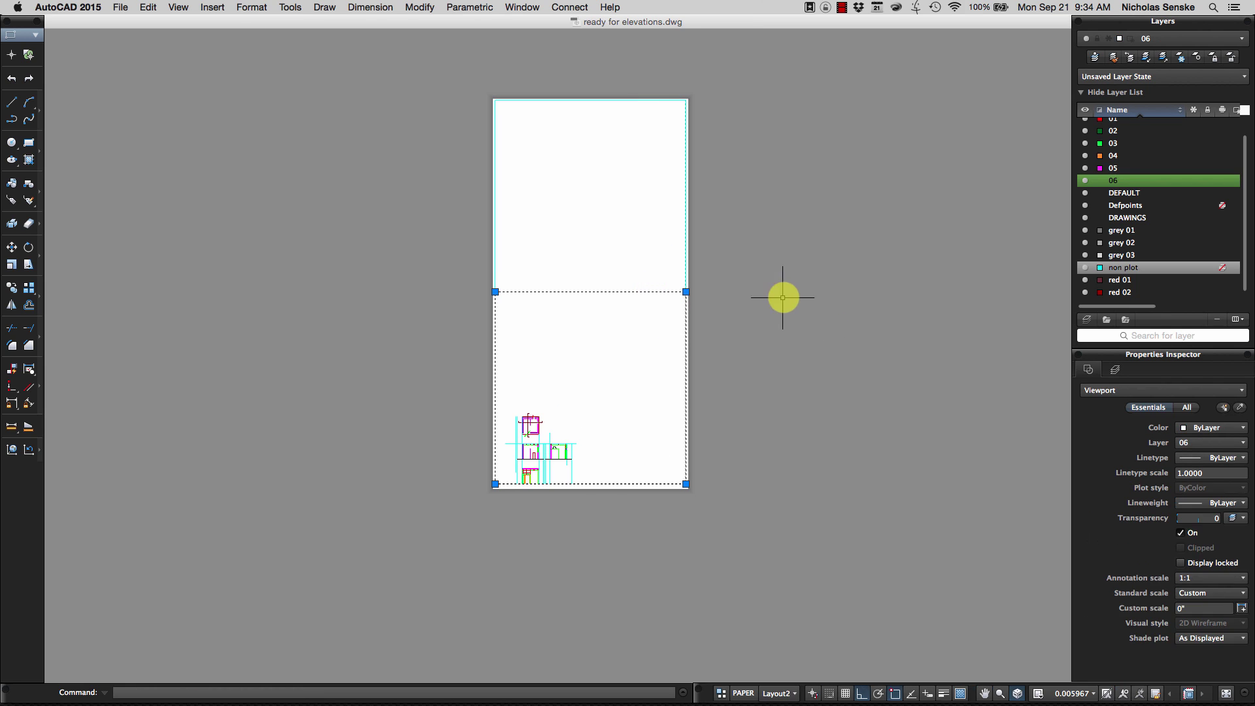
{"action": "left_click", "coordinate": [1190, 444]}
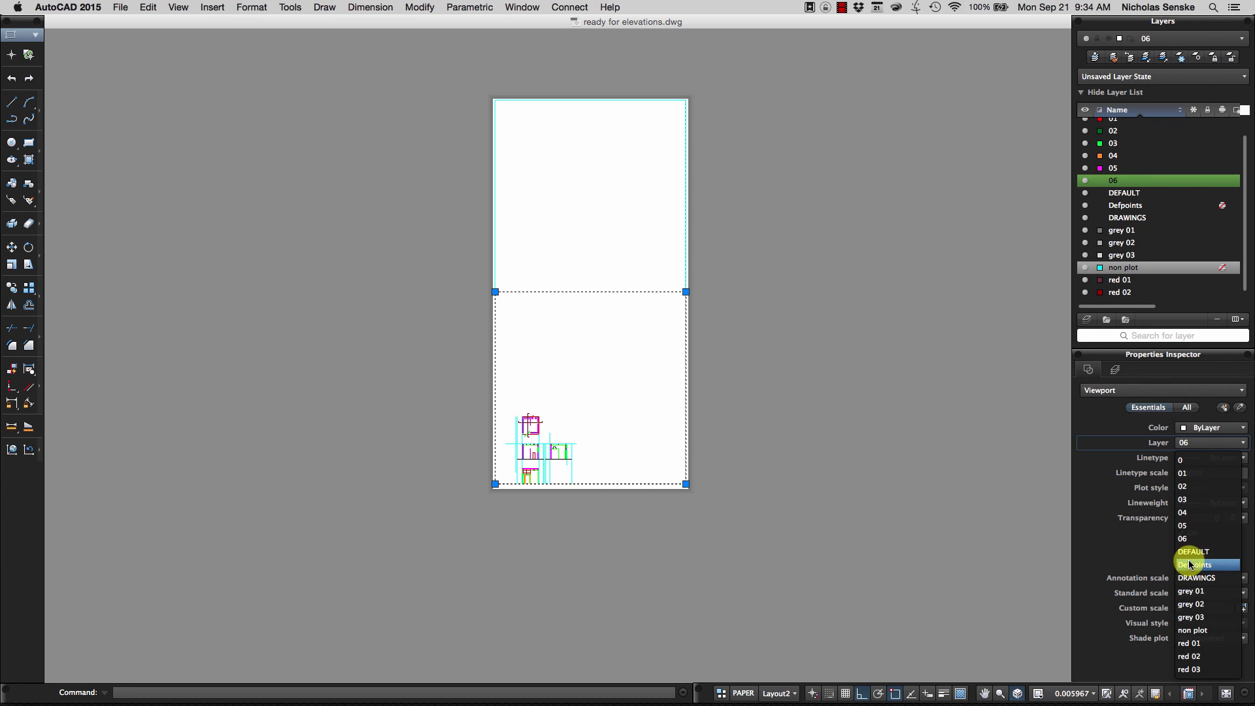
{"action": "left_click", "coordinate": [1196, 631]}
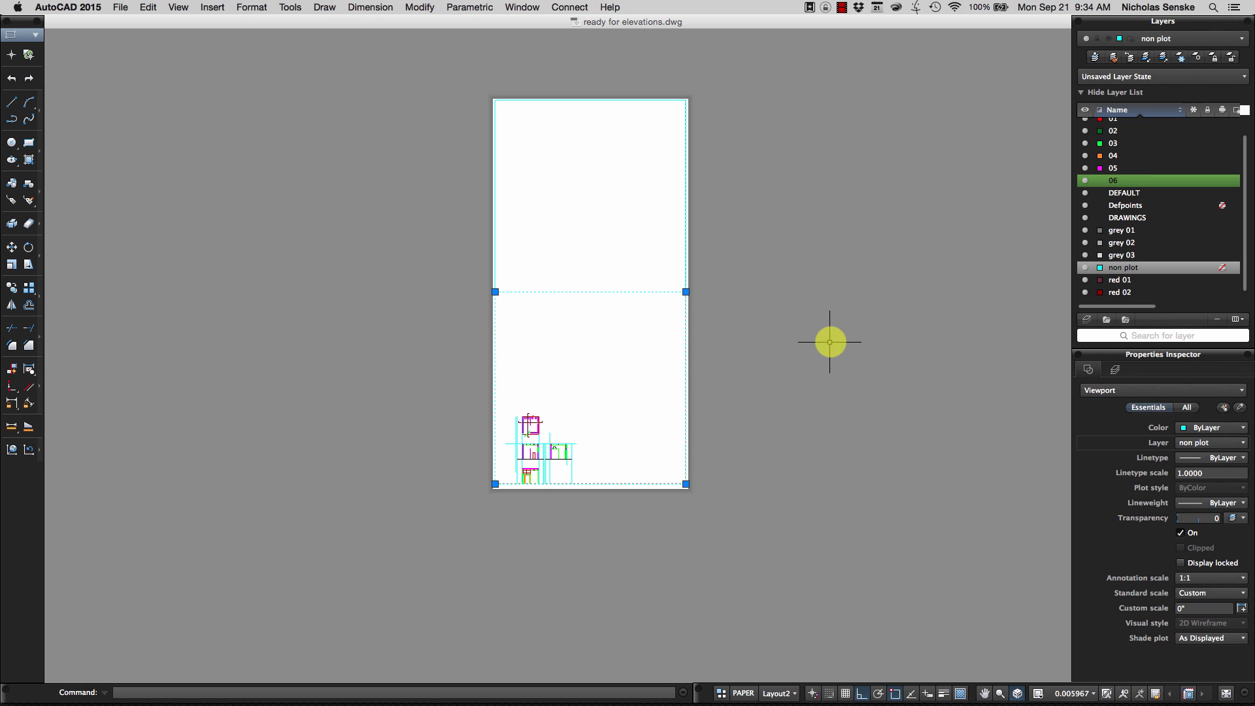
{"action": "key", "text": "Escape"}
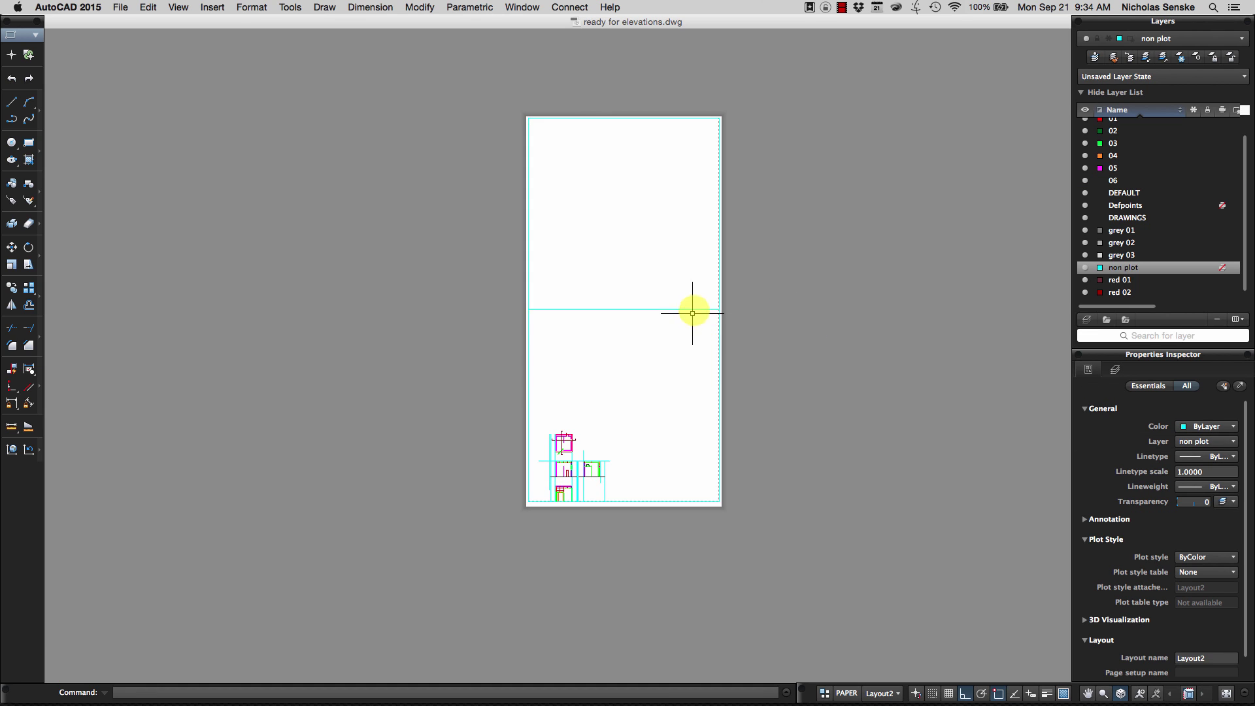
Pan the plan and elevations inside the viewport, then return to the sheet
{"action": "scroll", "coordinate": [724, 471], "scroll_direction": "up", "scroll_amount": 2}
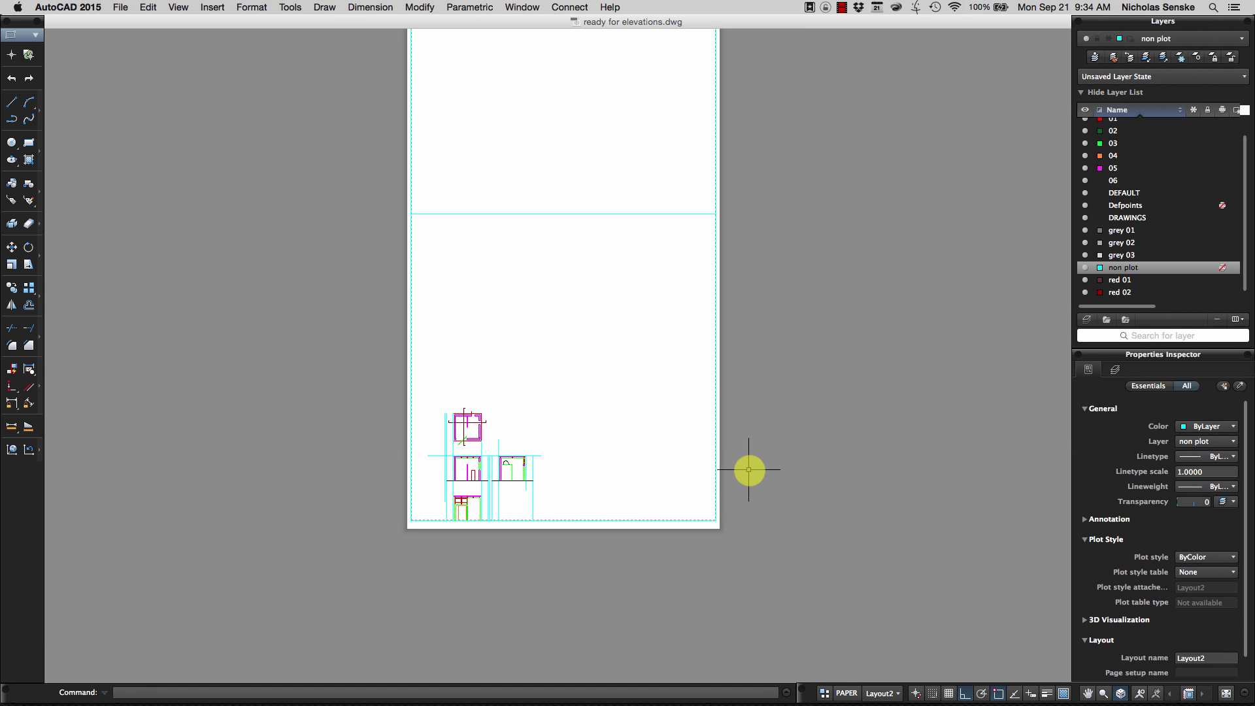
{"action": "middle_click_drag", "start_coordinate": [742, 467], "coordinate": [770, 508]}
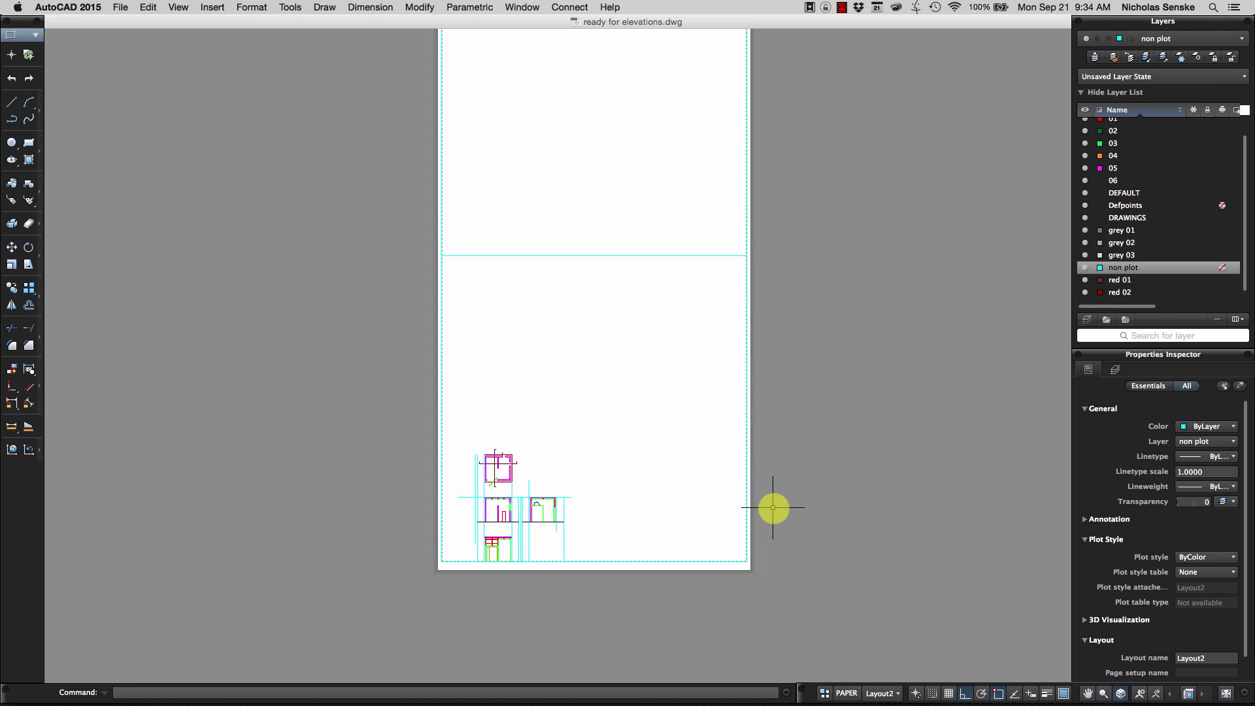
{"action": "double_click", "coordinate": [584, 377]}
{"action": "middle_click_drag", "start_coordinate": [549, 440], "coordinate": [638, 359]}
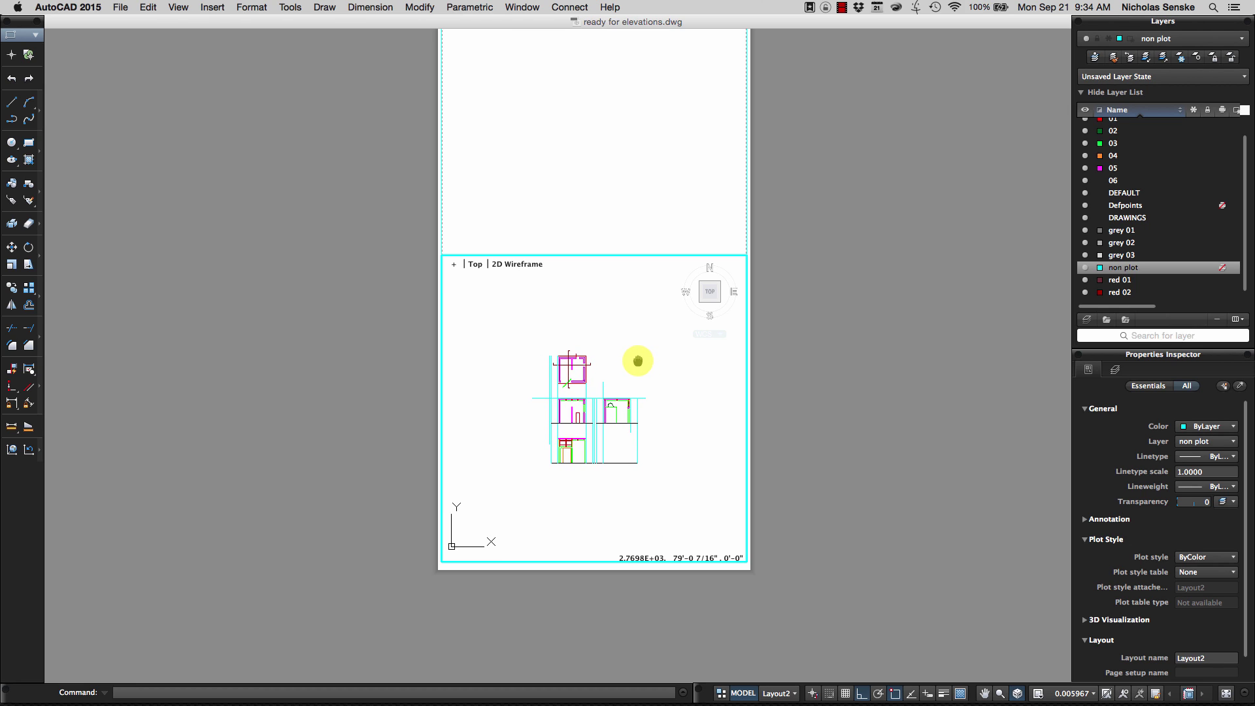
{"action": "double_click", "coordinate": [842, 374]}
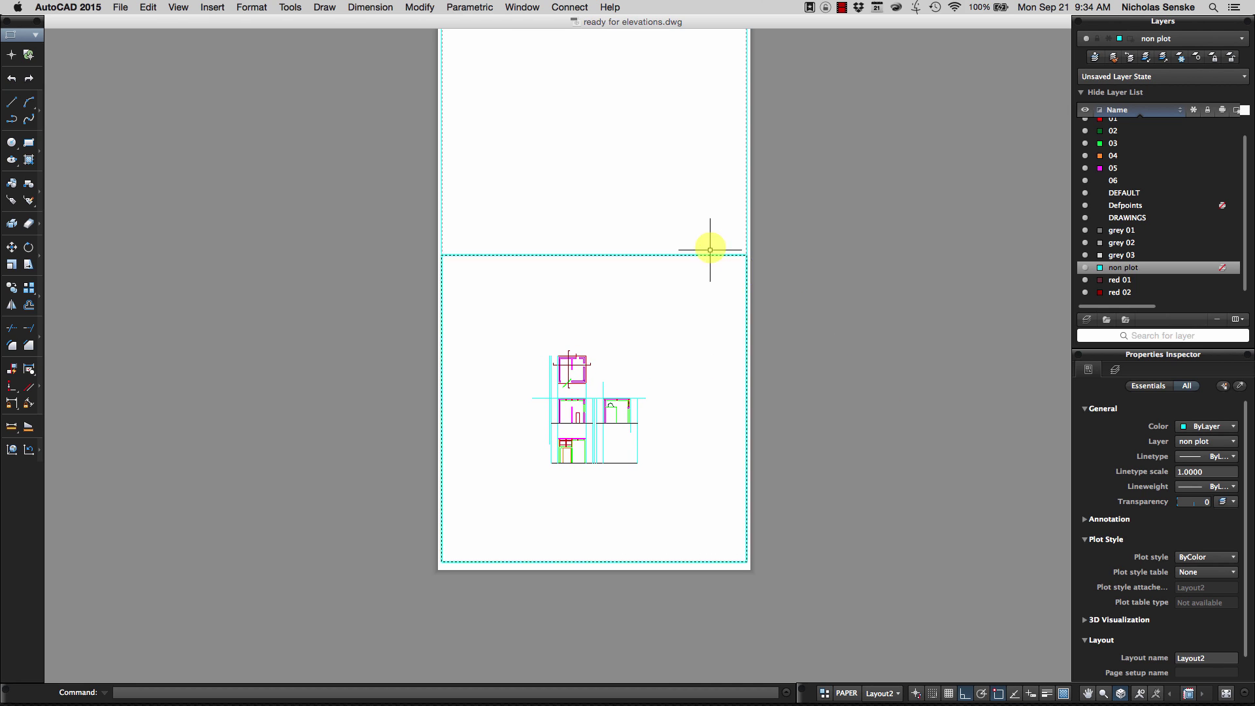
Set the viewport's standard scale to 1/4" = 1'-0"
{"action": "left_click", "coordinate": [723, 254]}
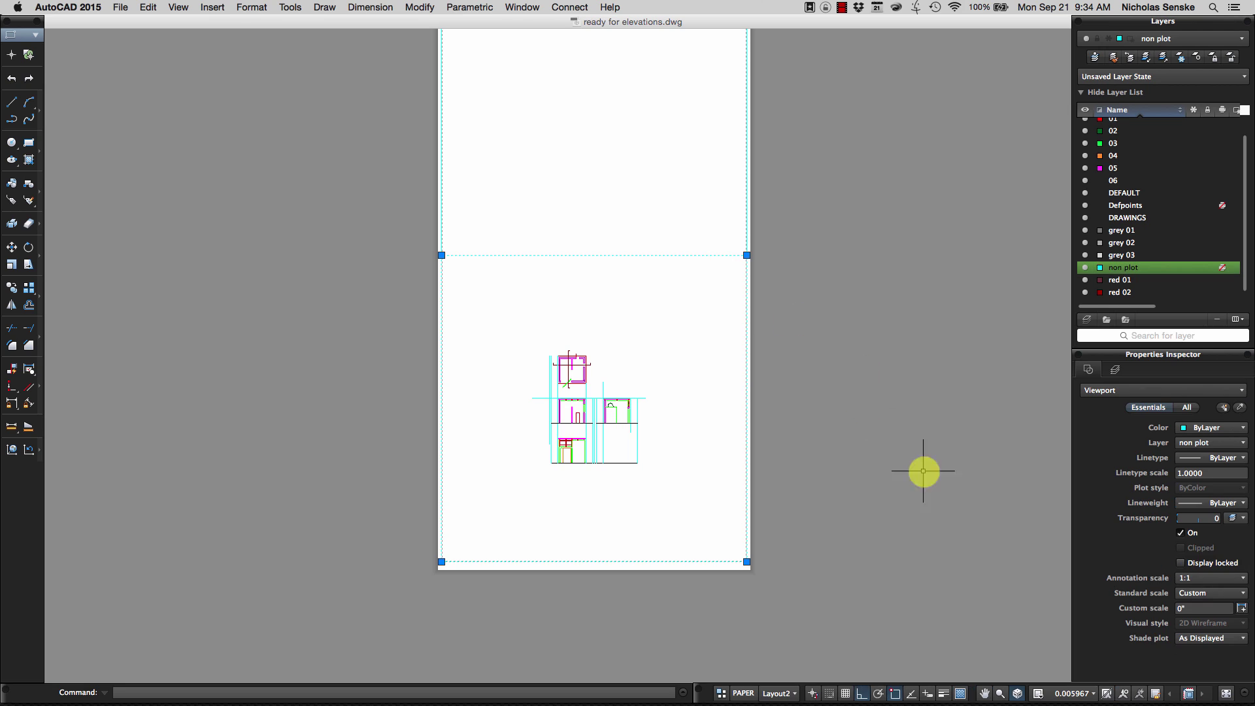
{"action": "left_click", "coordinate": [1197, 591]}
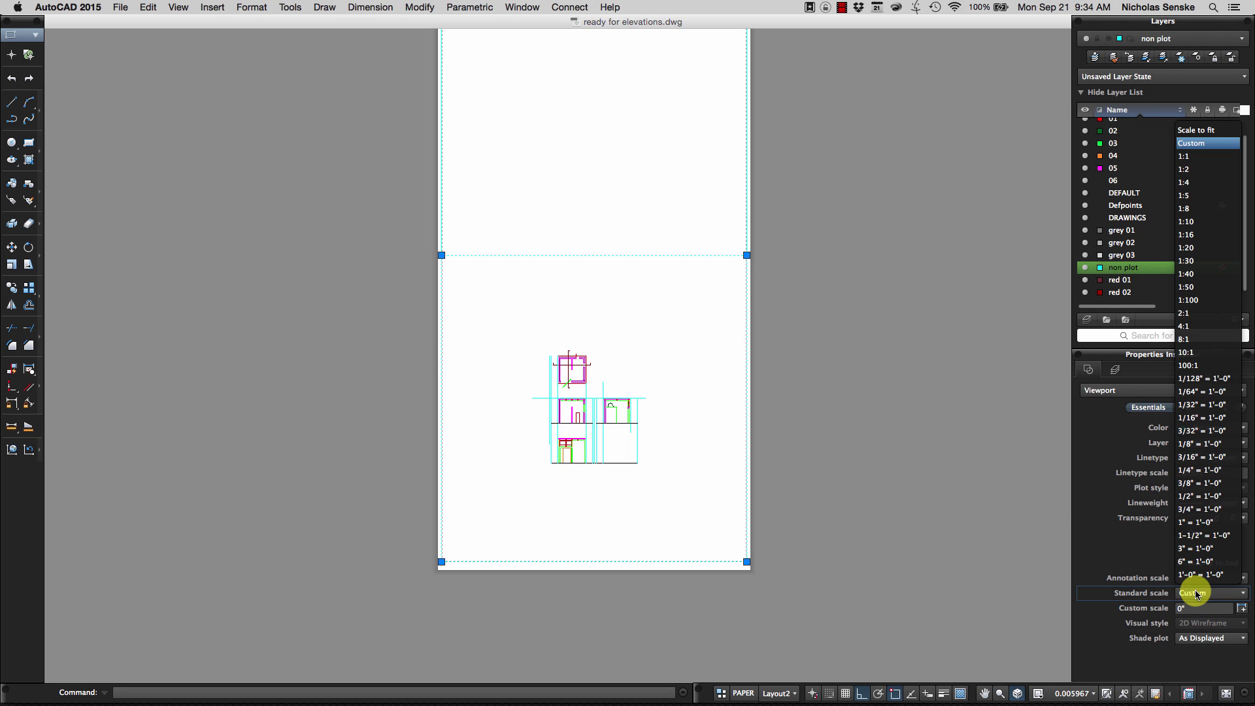
{"action": "left_click", "coordinate": [1201, 469]}
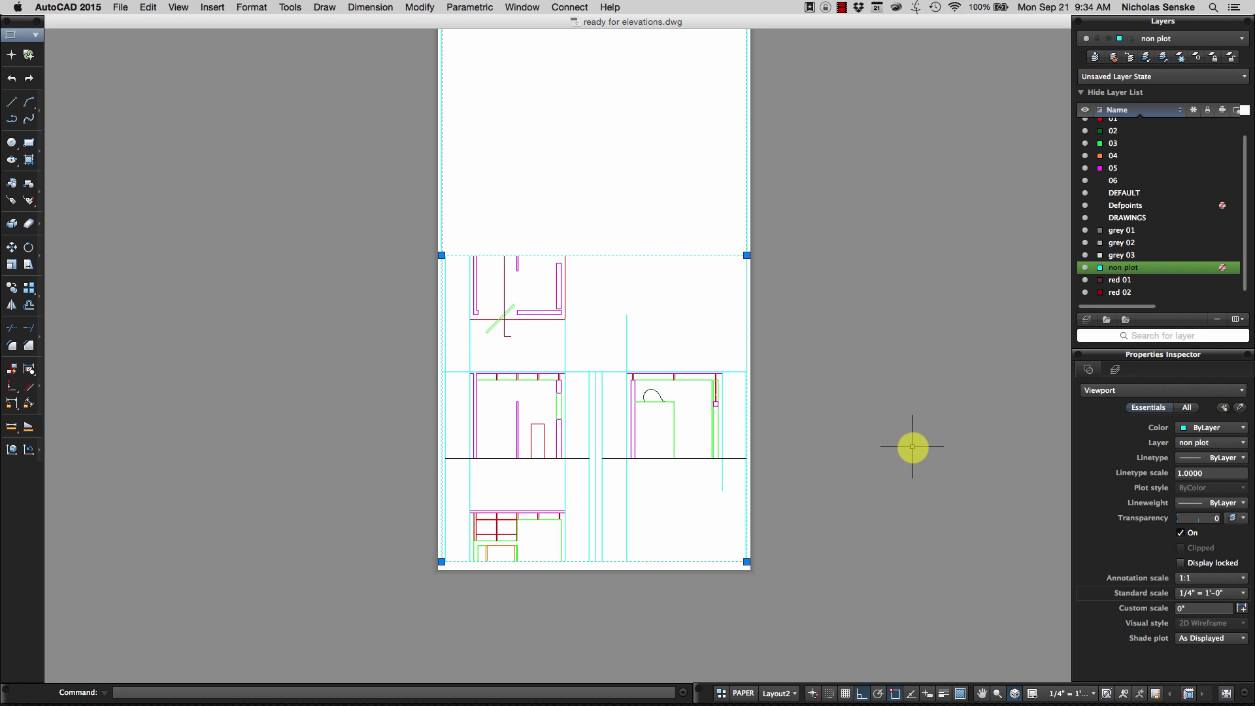
Stretch the viewport's top edge up to about three-quarters of the sheet height
{"action": "scroll", "coordinate": [804, 451], "scroll_direction": "up", "scroll_amount": 3}
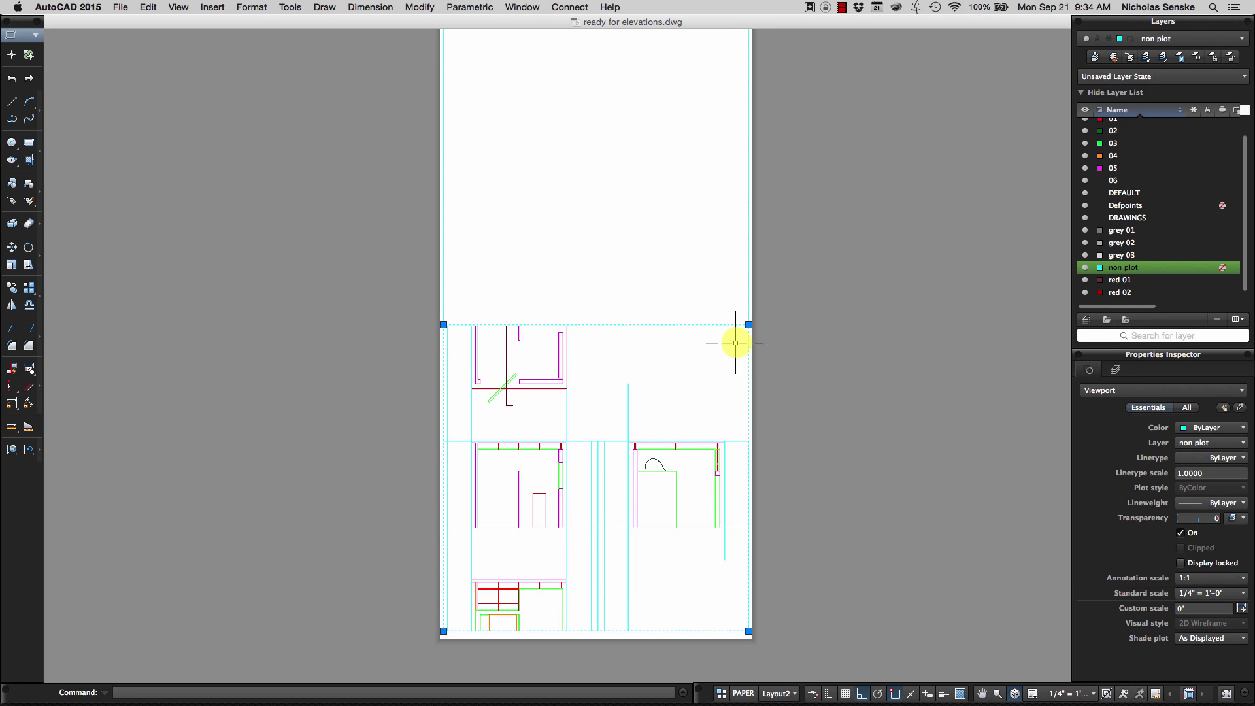
{"action": "left_click", "coordinate": [749, 324]}
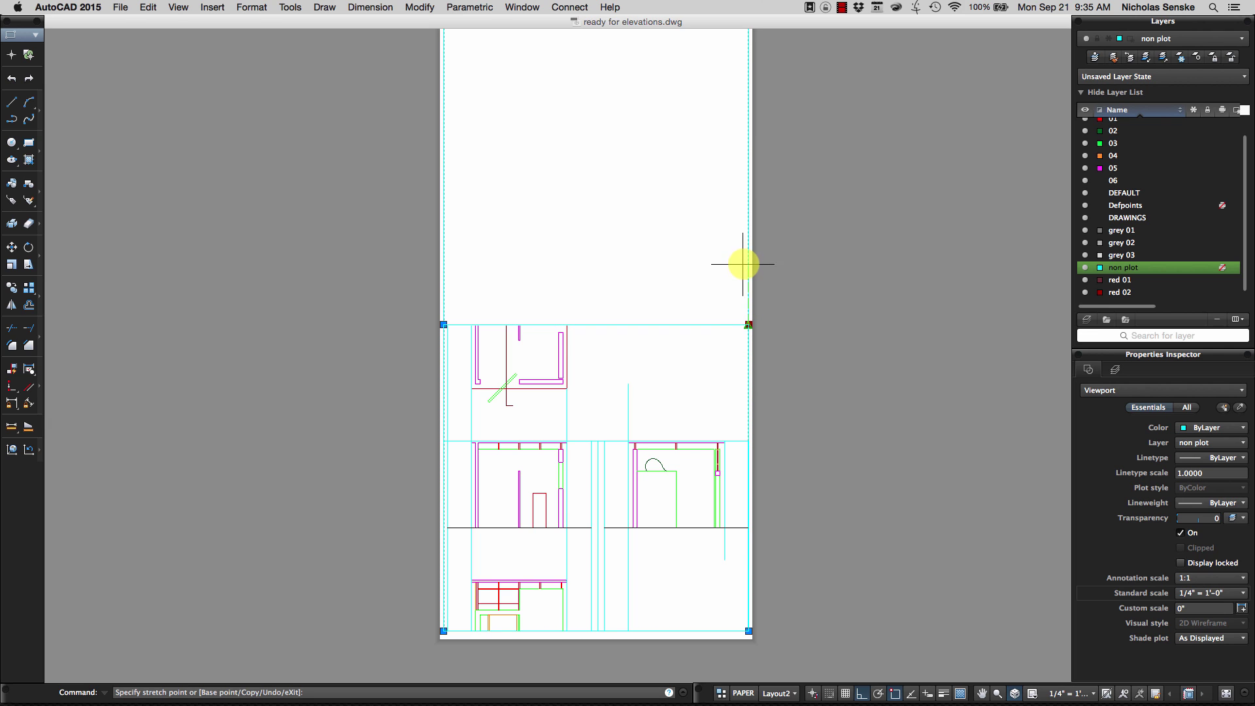
{"action": "key", "text": "Escape"}
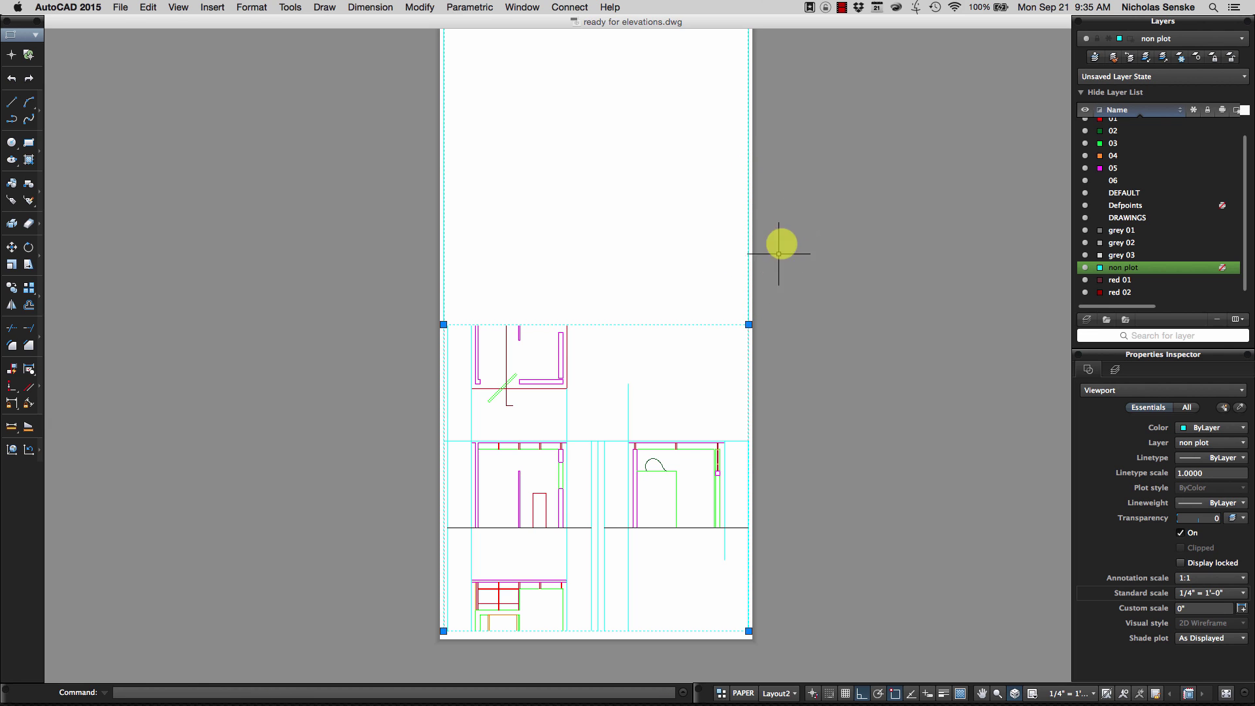
{"action": "key", "text": "Escape"}
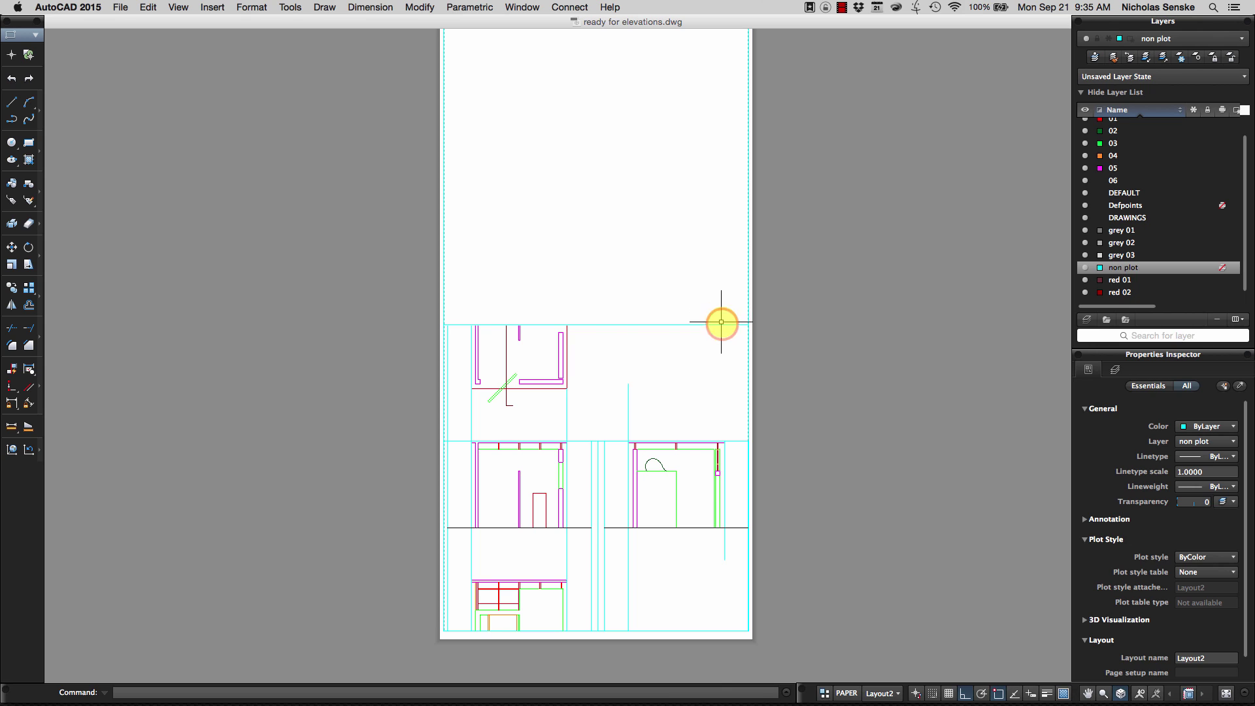
{"action": "left_click", "coordinate": [734, 324]}
{"action": "left_click", "coordinate": [748, 325]}
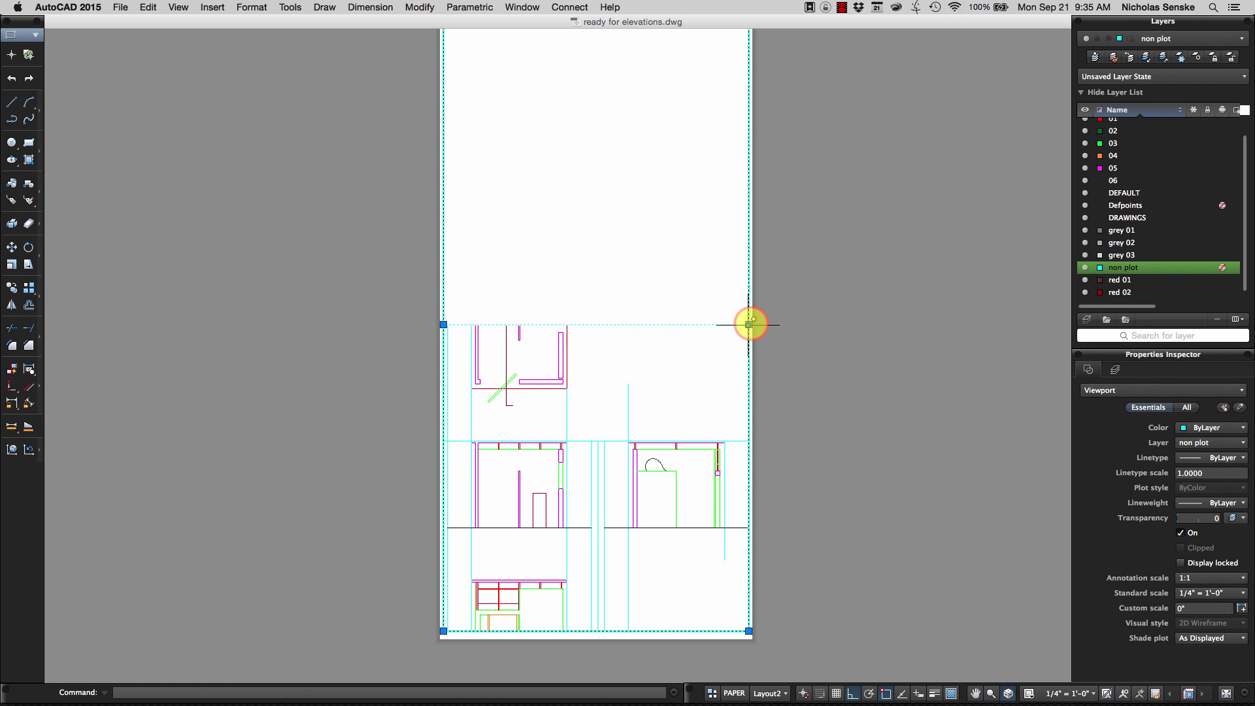
{"action": "left_click", "coordinate": [736, 155]}
{"action": "key", "text": "Escape"}
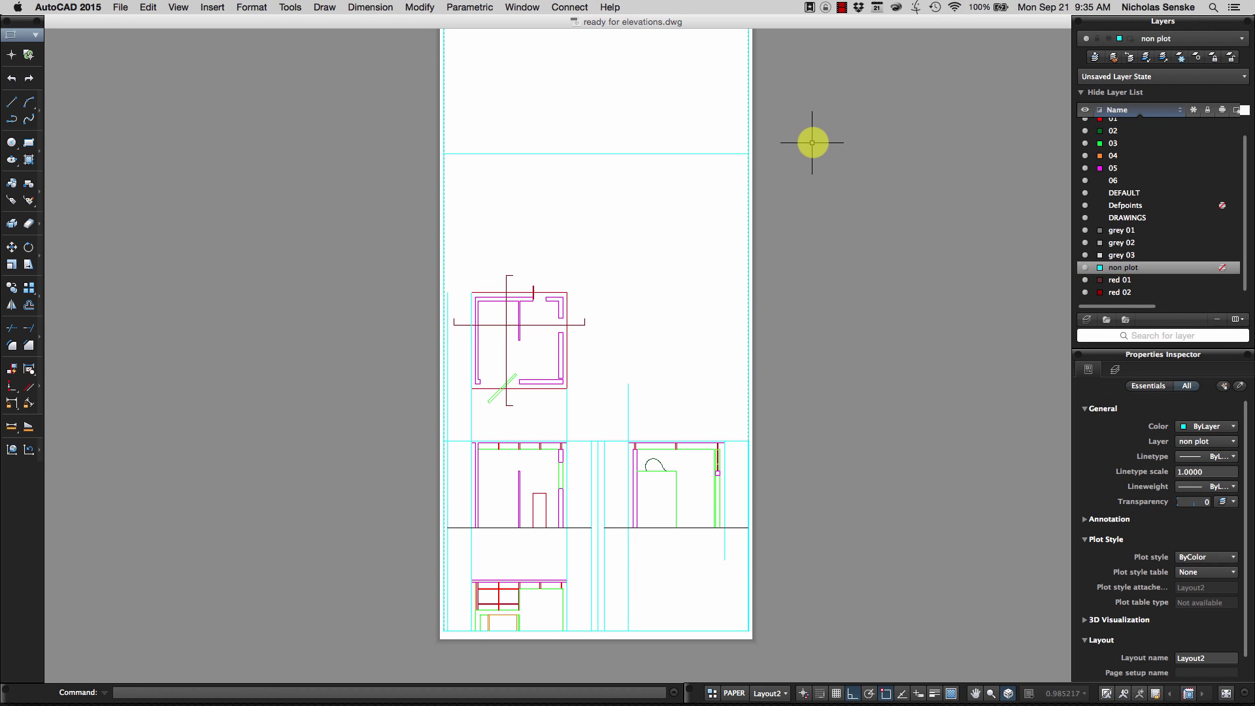
{"action": "scroll", "coordinate": [813, 203], "scroll_direction": "down", "scroll_amount": 3}
Pan the plan and elevations slightly upward inside the viewport, then return to paper space
{"action": "double_click", "coordinate": [678, 267]}
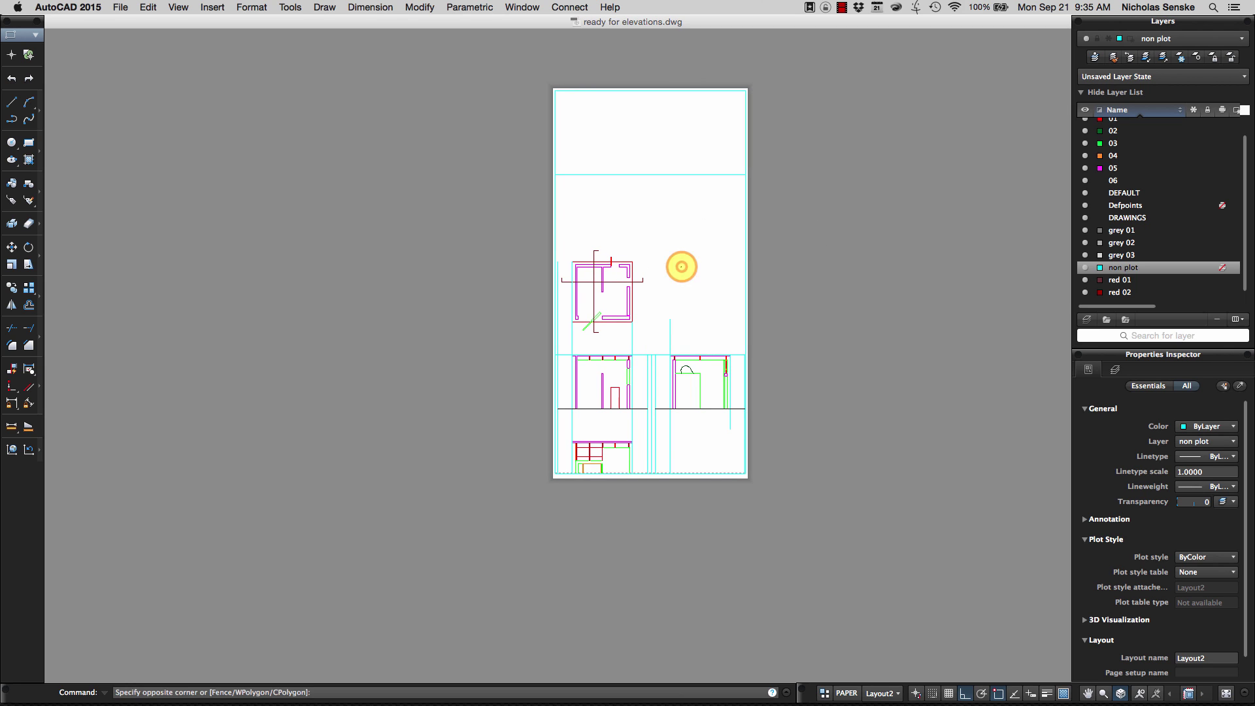
{"action": "middle_click_drag", "start_coordinate": [681, 294], "coordinate": [678, 252]}
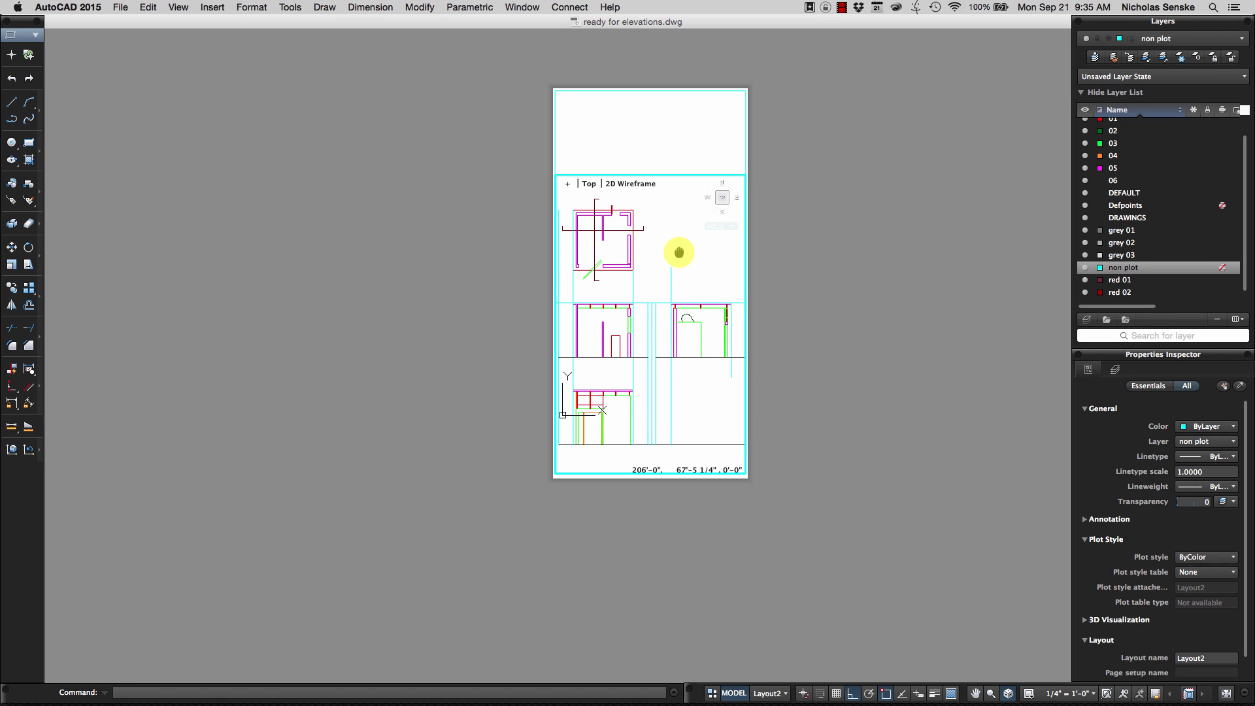
{"action": "middle_click_drag", "start_coordinate": [679, 253], "coordinate": [678, 258]}
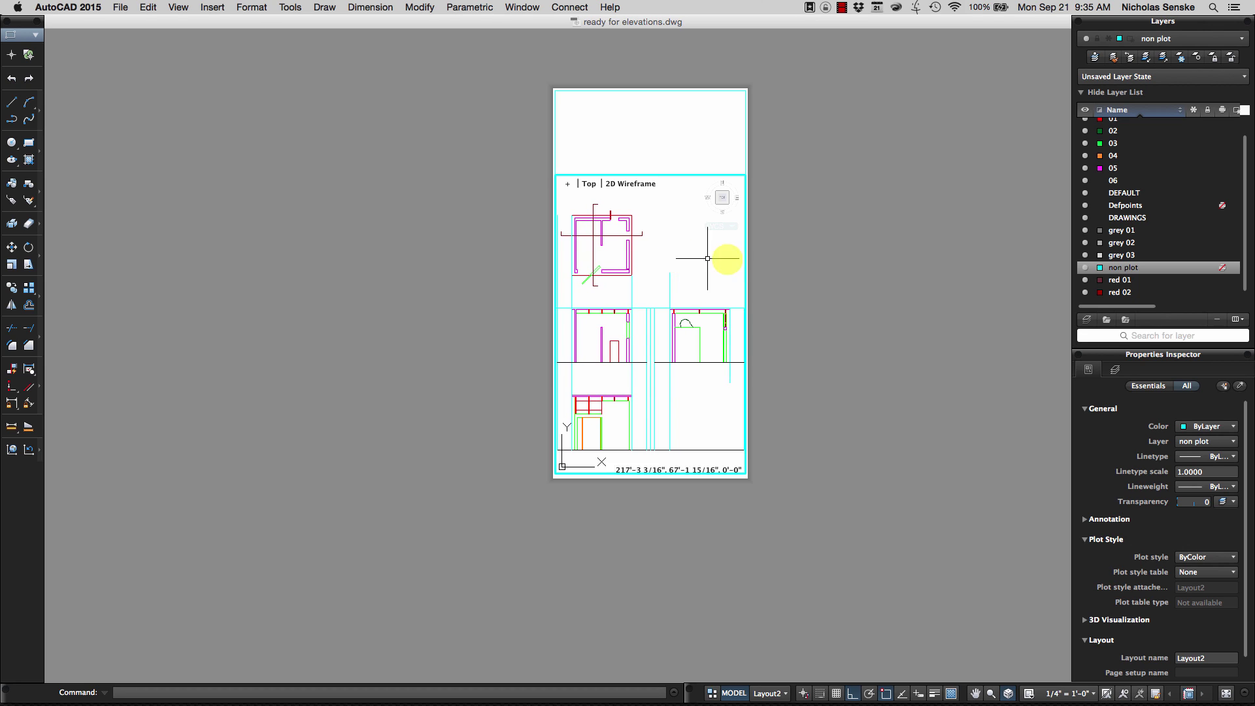
{"action": "double_click", "coordinate": [790, 261]}
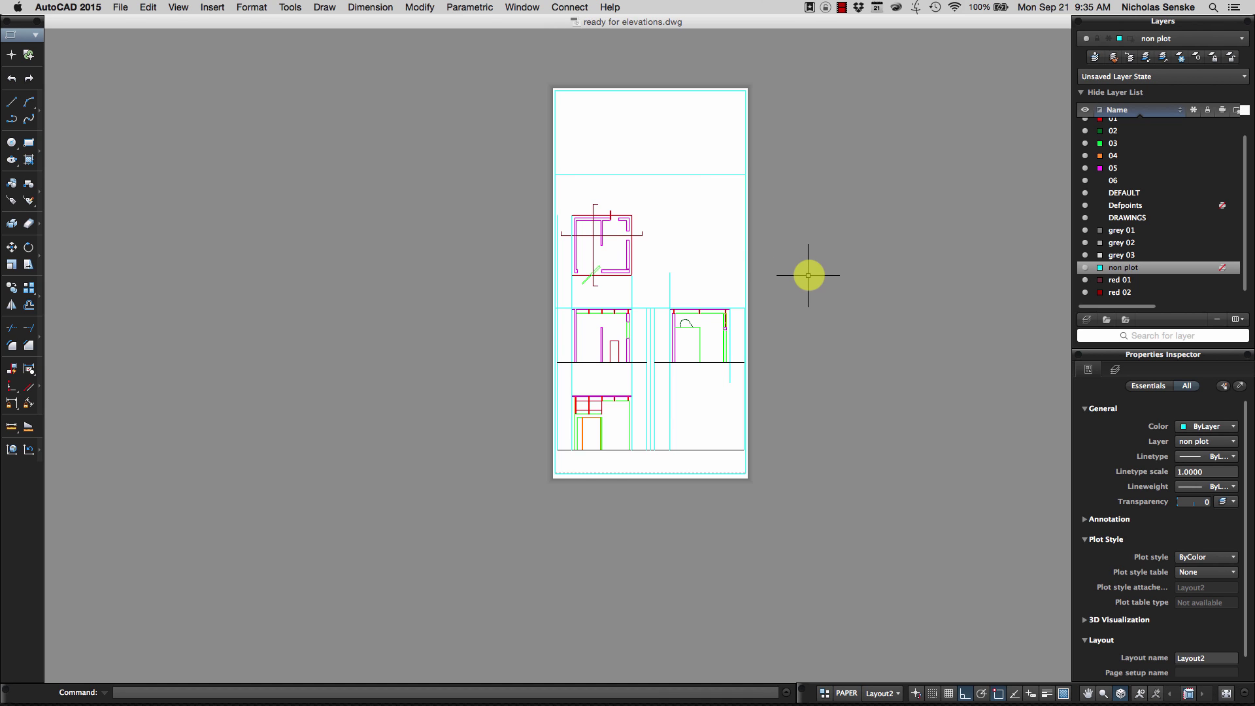
{"action": "scroll", "coordinate": [689, 157], "scroll_direction": "up", "scroll_amount": 3}
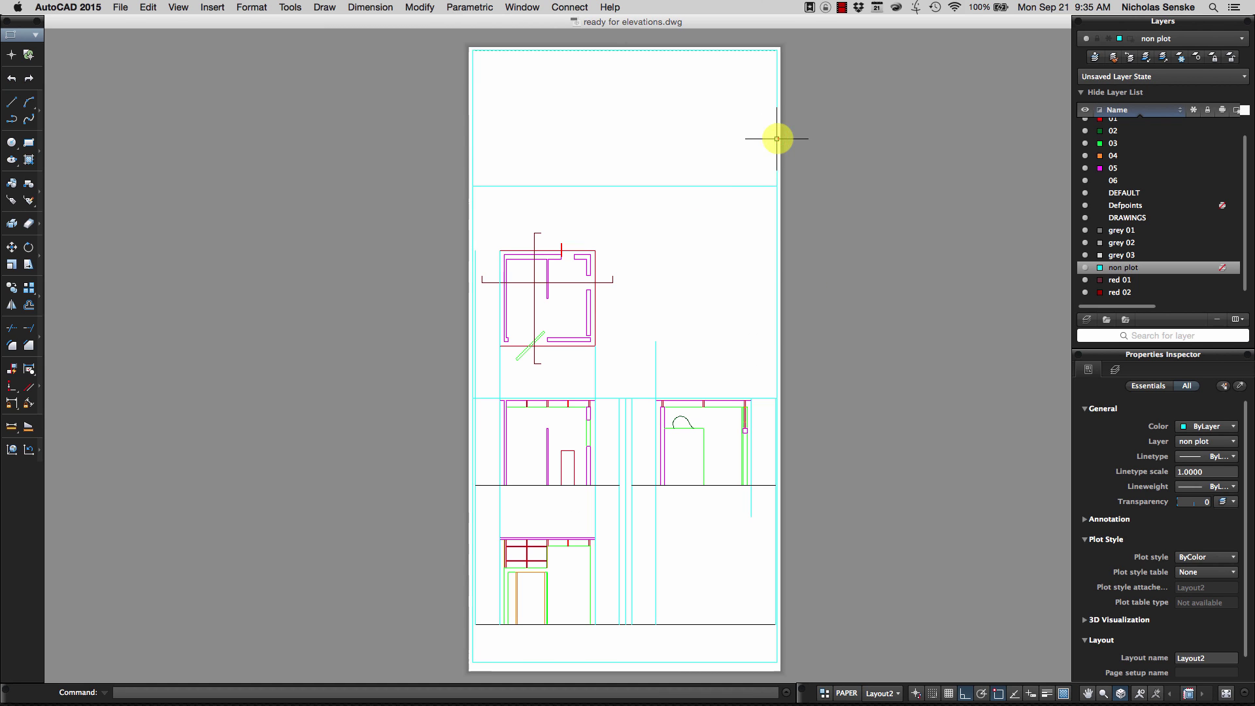
Draw a horizontal guide line from the viewport's top edge past the sheet's right edge
{"action": "left_click", "coordinate": [777, 135]}
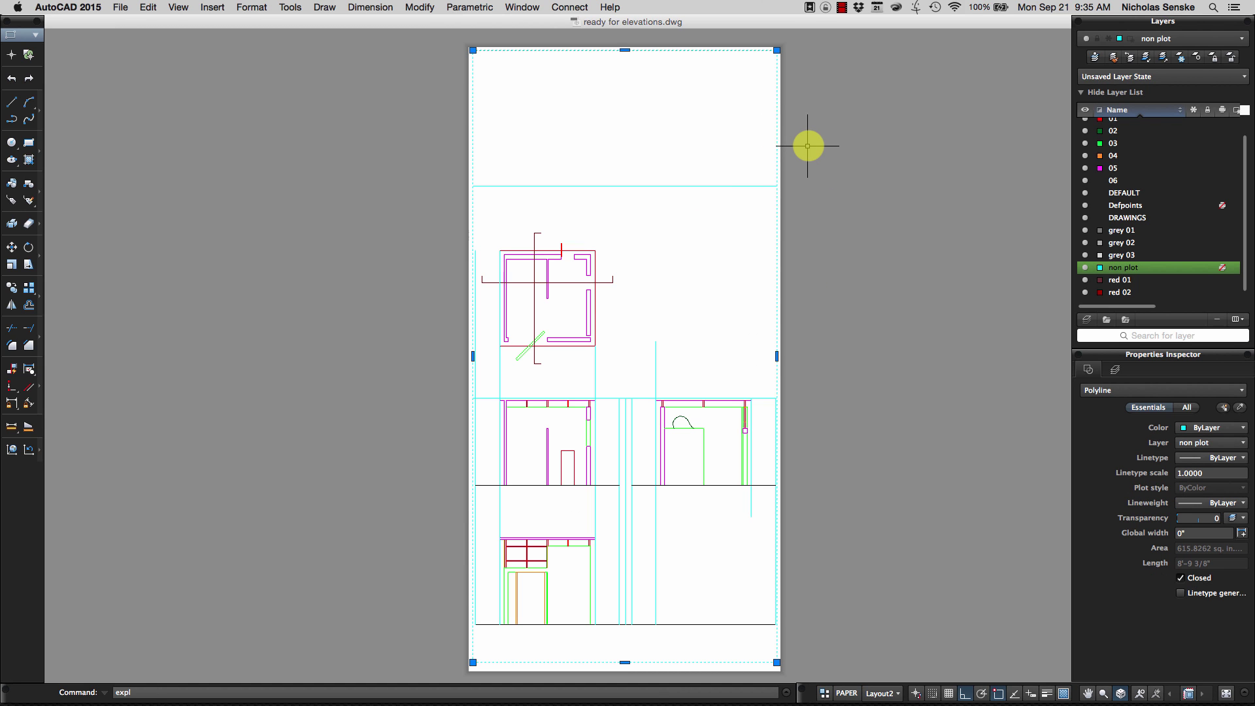
{"action": "key", "text": "Down"}
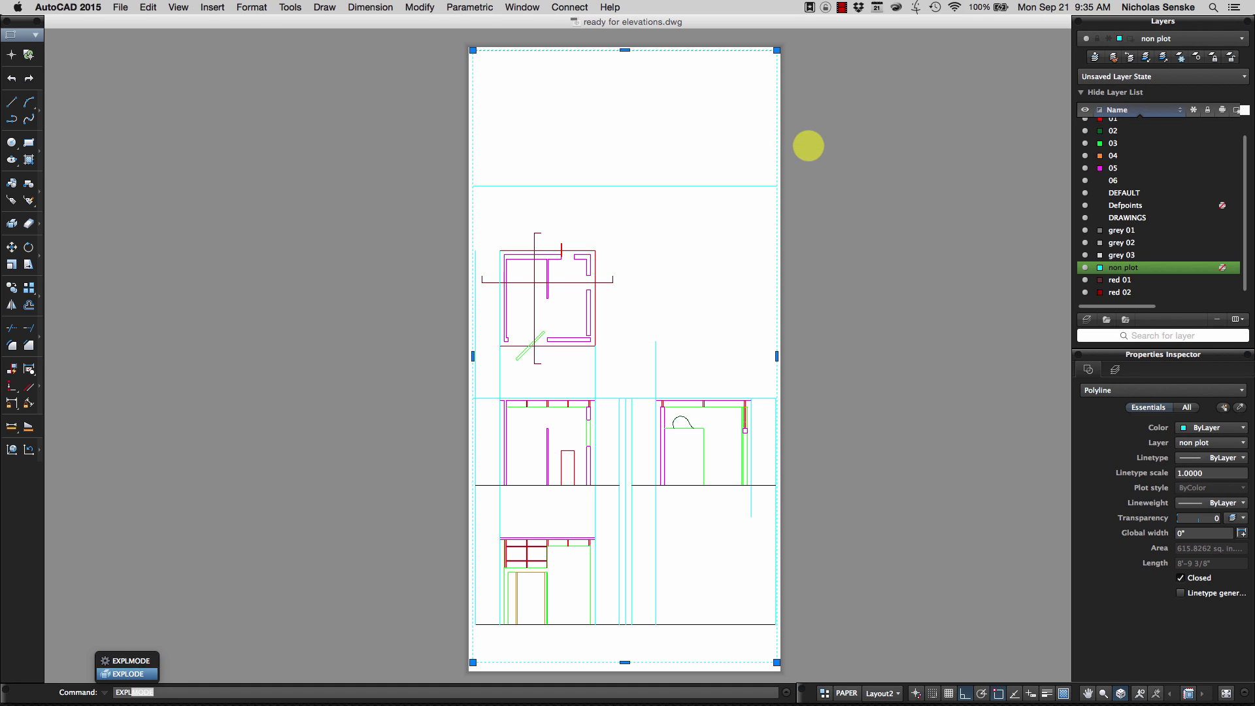
{"action": "key", "text": "Return"}
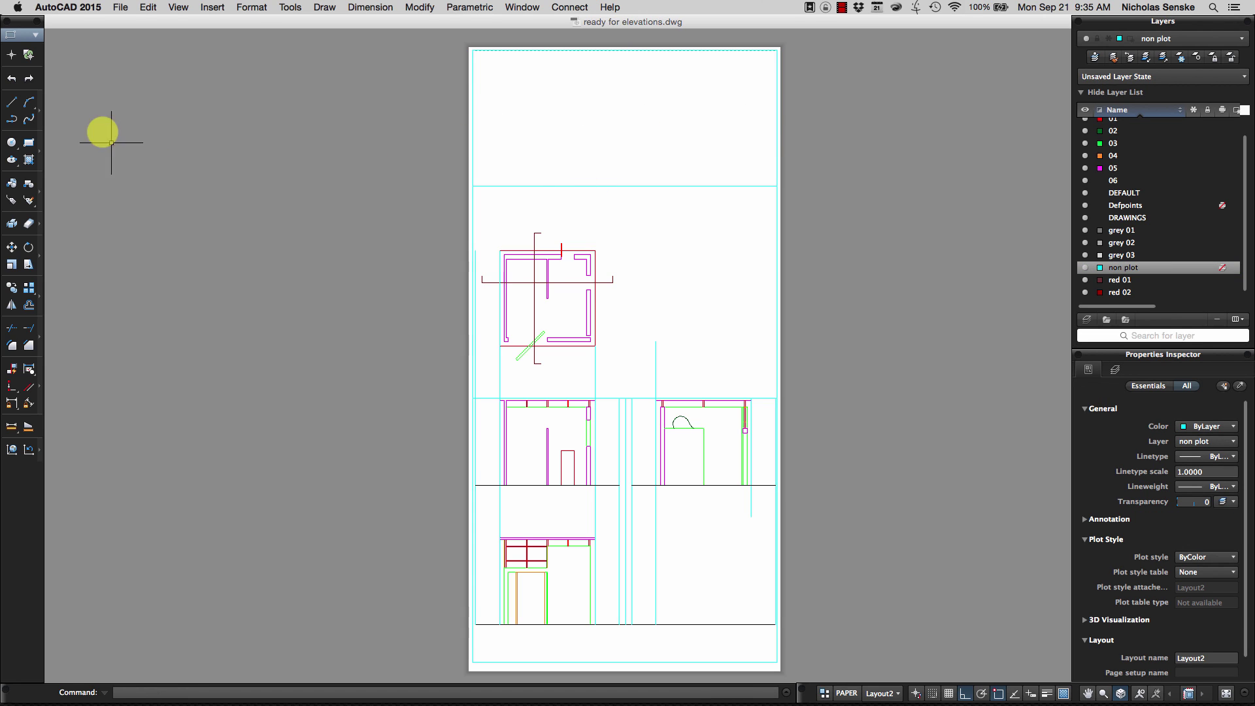
{"action": "left_click", "coordinate": [10, 103]}
{"action": "left_click", "coordinate": [473, 185]}
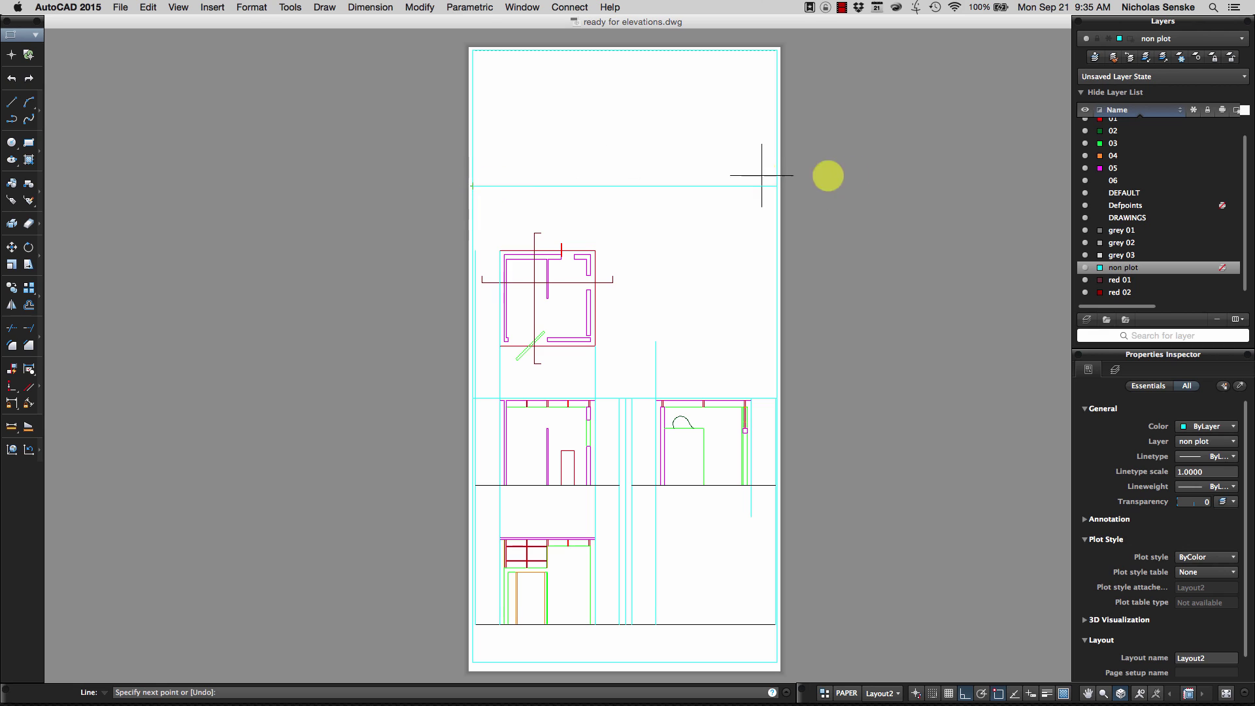
{"action": "left_click", "coordinate": [869, 168]}
{"action": "right_click", "coordinate": [869, 169]}
Extend the new guide line left so it runs past the sheet's left edge
{"action": "left_click_drag", "start_coordinate": [828, 169], "coordinate": [849, 225]}
{"action": "left_click", "coordinate": [849, 224]}
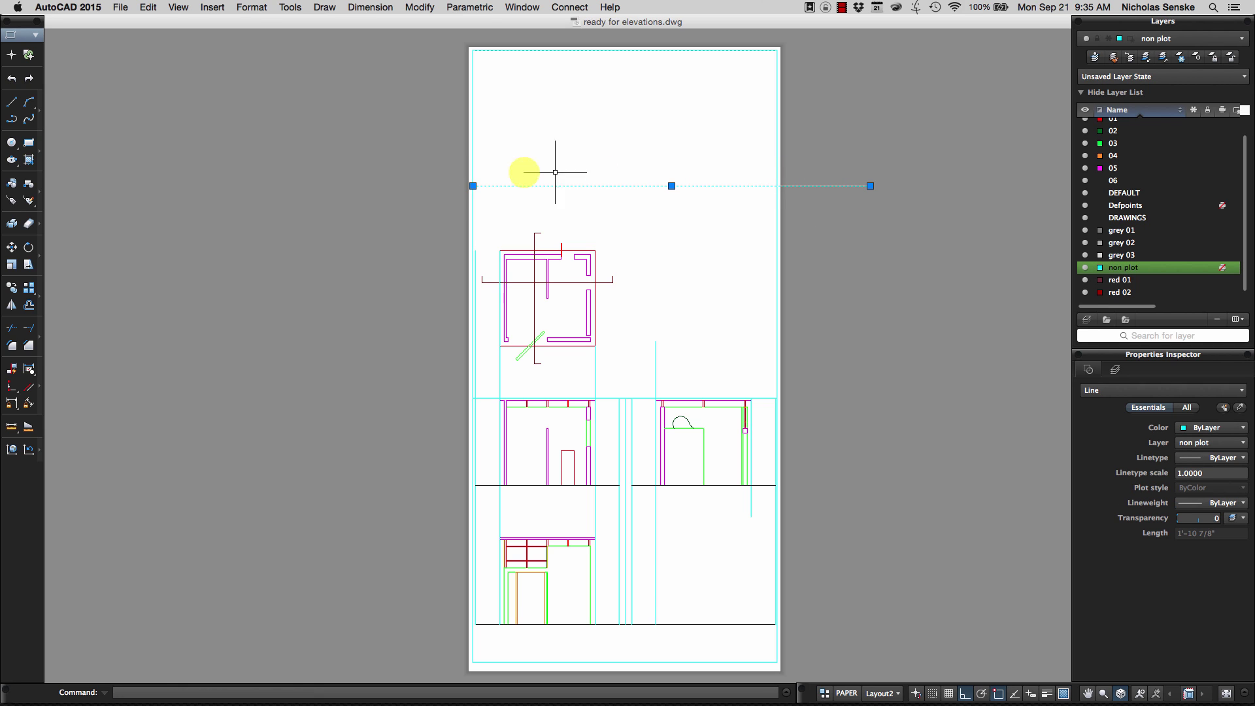
{"action": "left_click", "coordinate": [472, 185]}
{"action": "left_click", "coordinate": [380, 186]}
{"action": "key", "text": "Escape"}
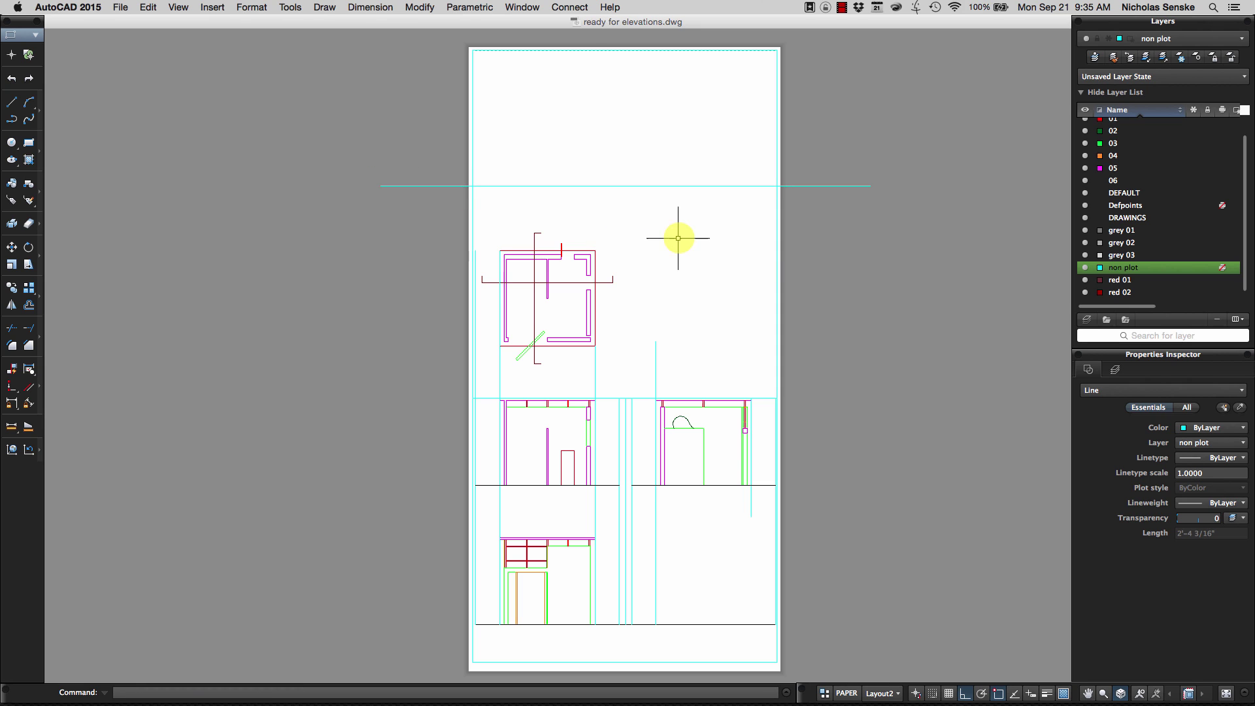
Copy the guide line from its midpoint down to the sheet's bottom edge with CO
{"action": "left_click", "coordinate": [819, 186]}
{"action": "type", "text": "co"}
{"action": "key", "text": "Return"}
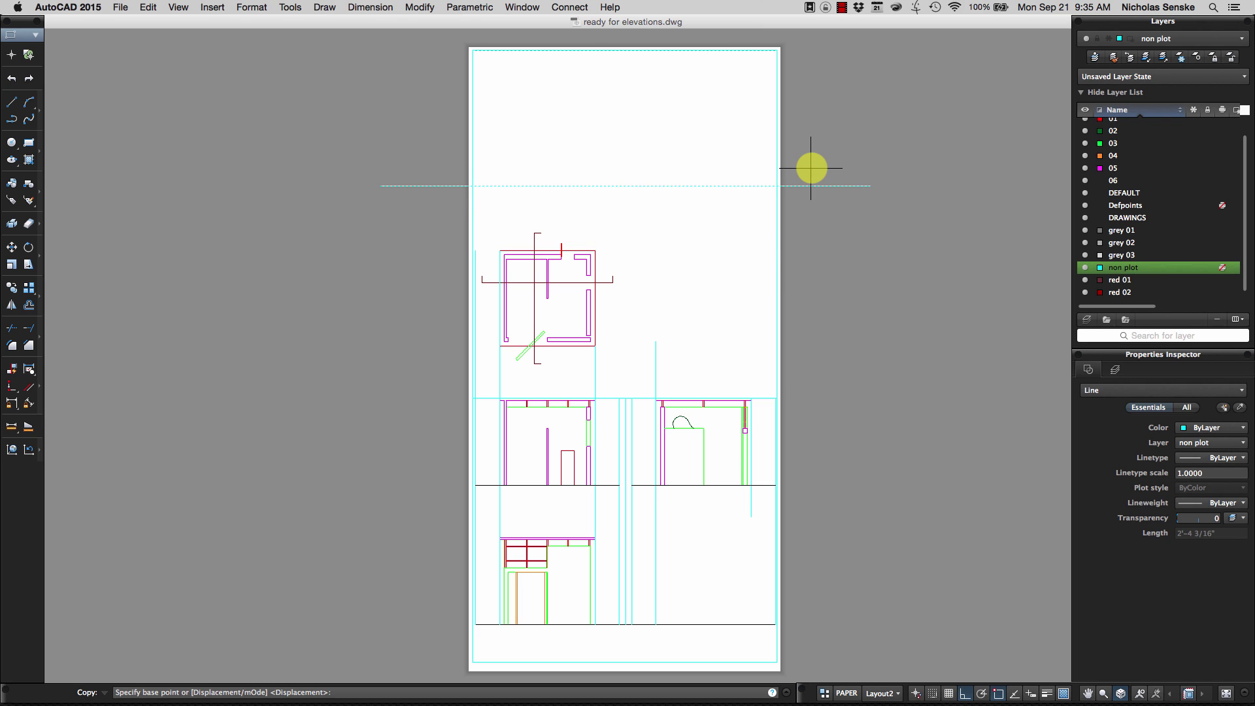
{"action": "left_click", "coordinate": [626, 186]}
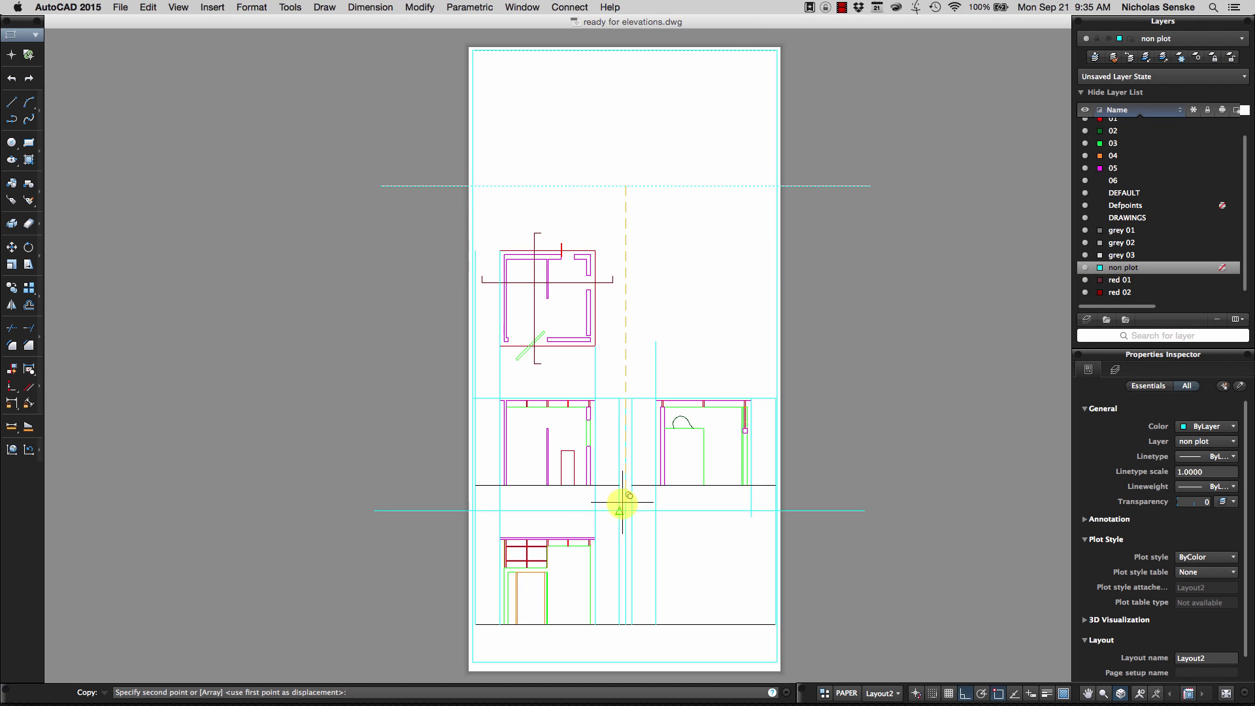
{"action": "scroll", "coordinate": [623, 504], "scroll_direction": "down", "scroll_amount": 5}
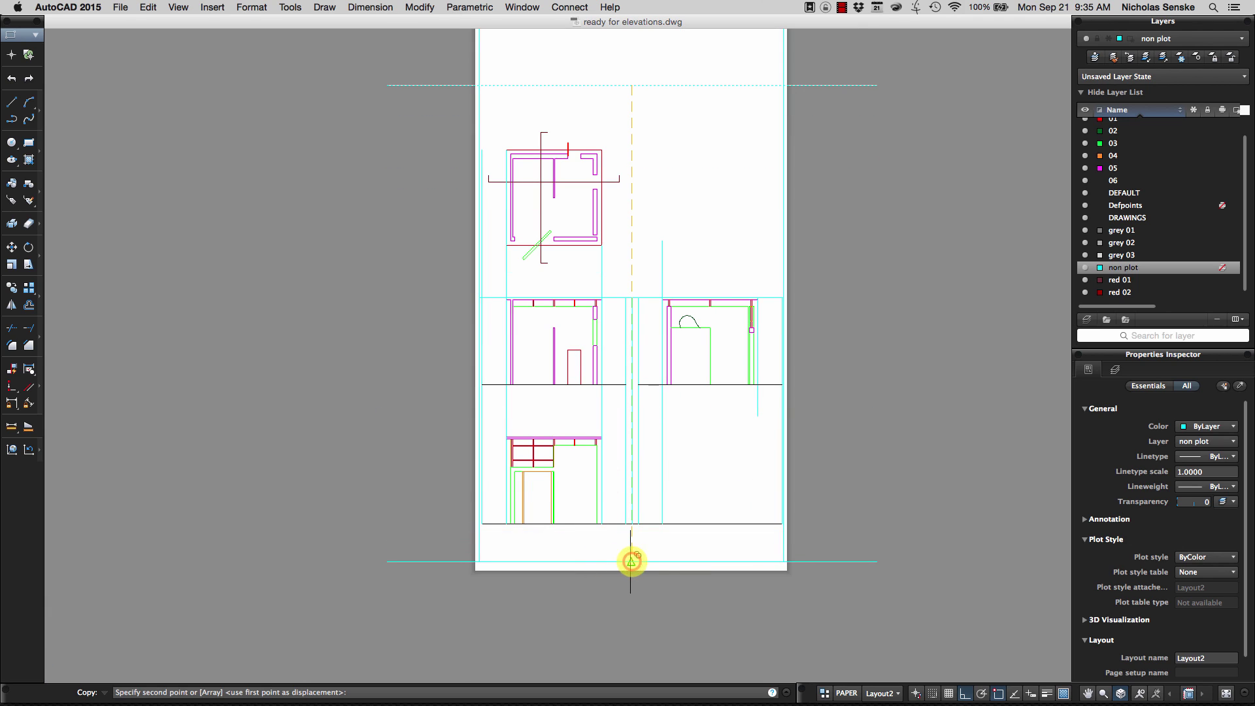
{"action": "left_click", "coordinate": [631, 561]}
{"action": "key", "text": "Return"}
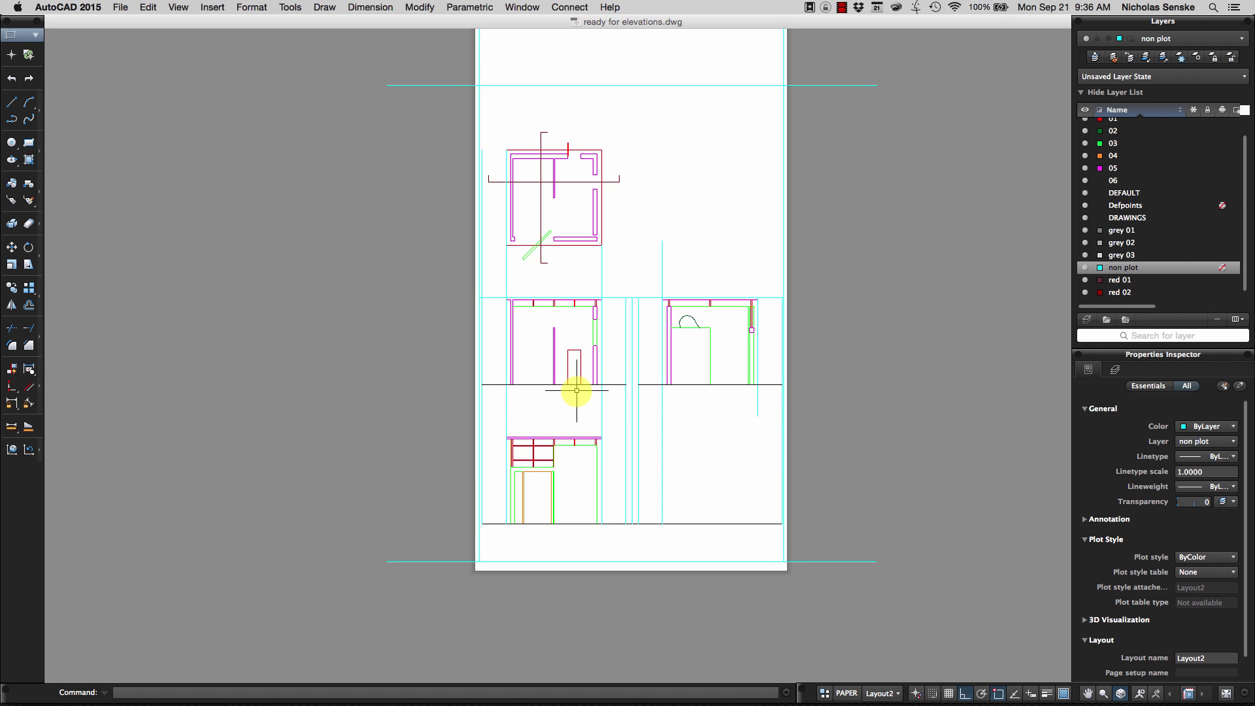
{"action": "scroll", "coordinate": [577, 391], "scroll_direction": "up", "scroll_amount": 3}
{"action": "scroll", "coordinate": [463, 412], "scroll_direction": "up", "scroll_amount": 4}
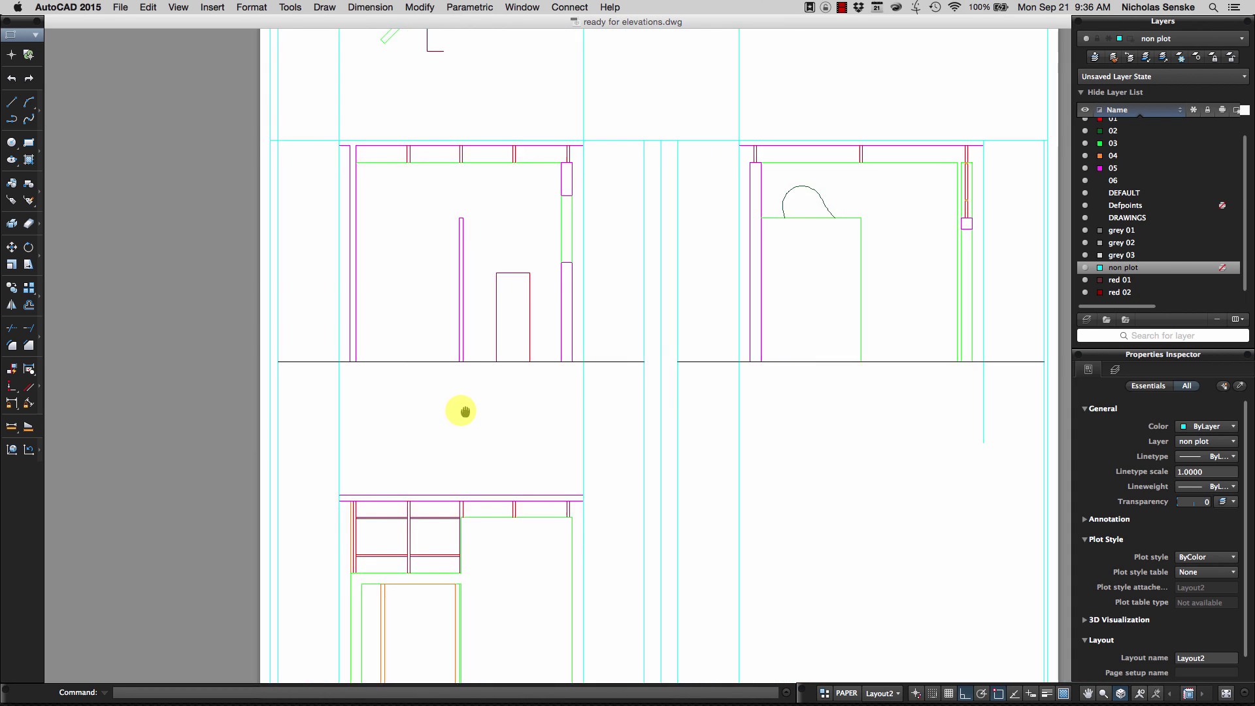
{"action": "double_click", "coordinate": [473, 407]}
{"action": "middle_click_drag", "start_coordinate": [493, 415], "coordinate": [491, 415]}
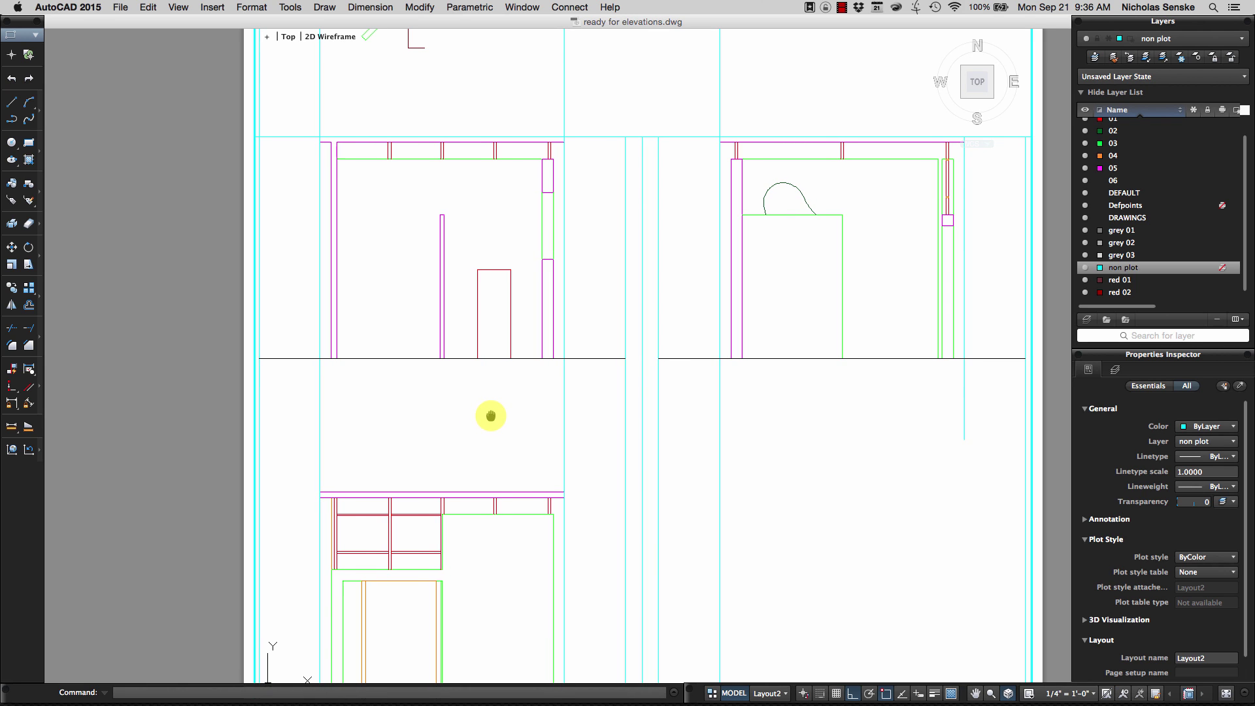
{"action": "scroll", "coordinate": [648, 246], "scroll_direction": "down", "scroll_amount": 4}
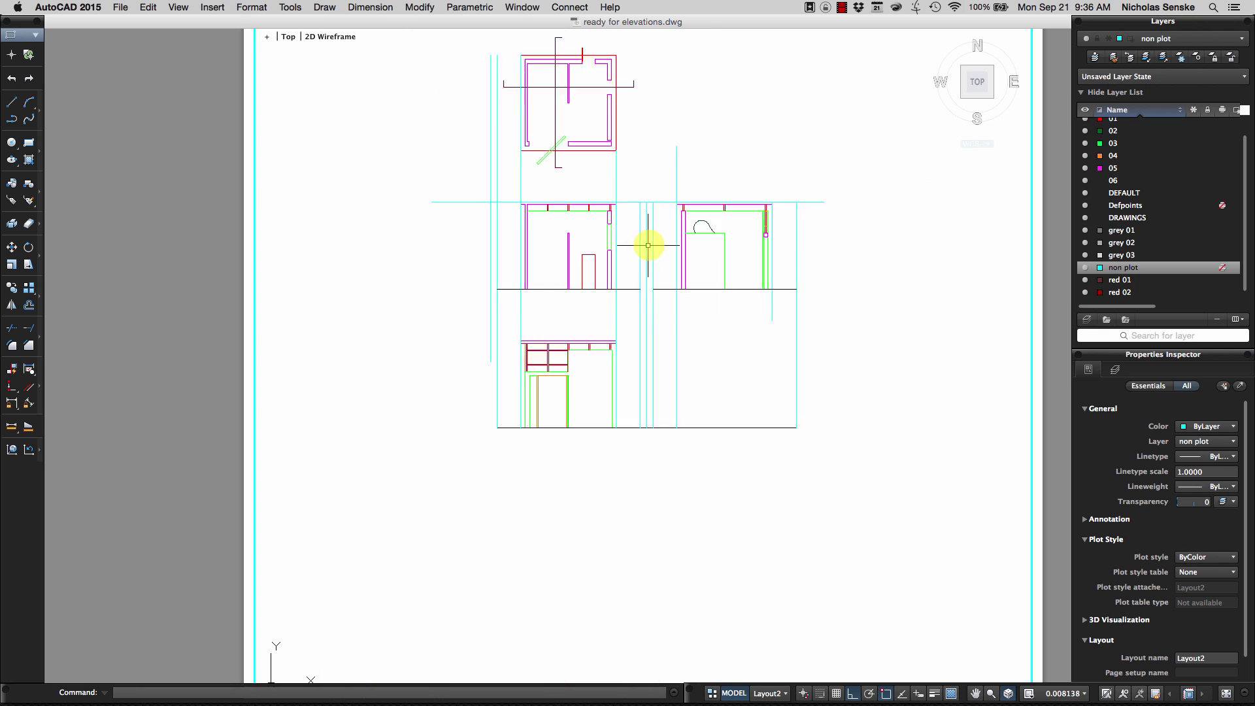
{"action": "scroll", "coordinate": [776, 229], "scroll_direction": "down", "scroll_amount": 2}
{"action": "left_click", "coordinate": [759, 238]}
{"action": "middle_click_drag", "start_coordinate": [759, 238], "coordinate": [752, 342]}
{"action": "left_click", "coordinate": [753, 345]}
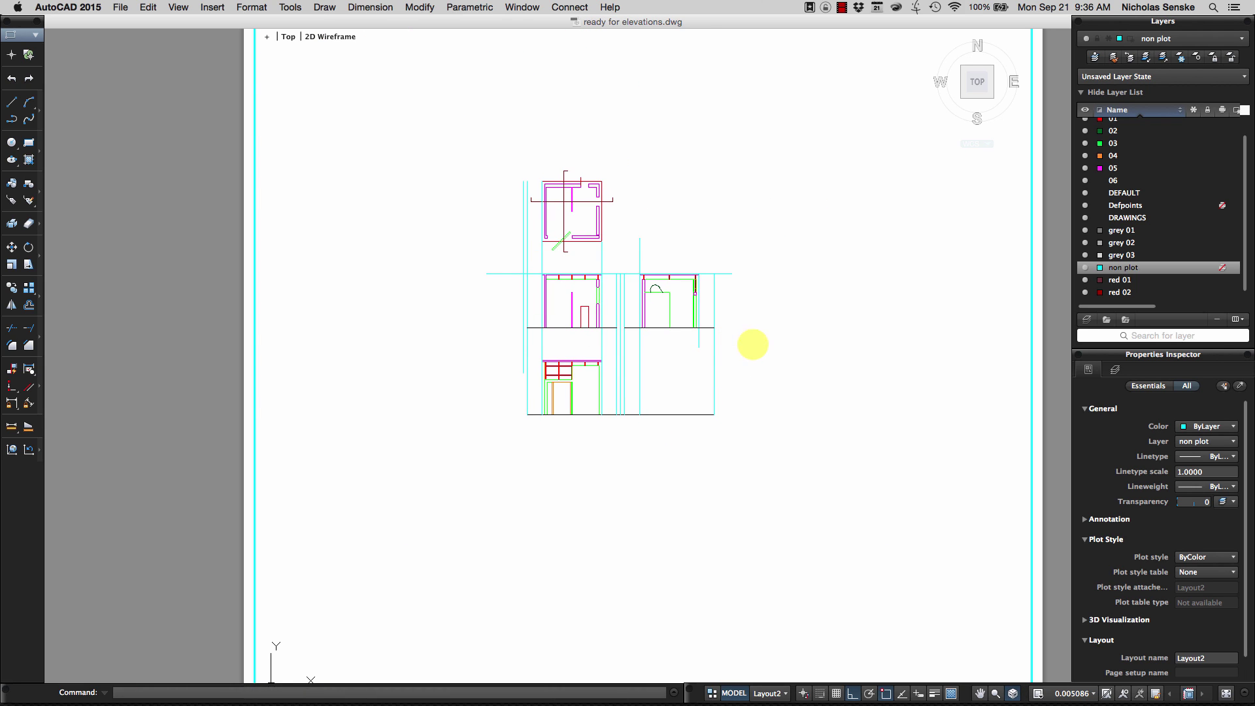
{"action": "scroll", "coordinate": [661, 317], "scroll_direction": "down", "scroll_amount": 3}
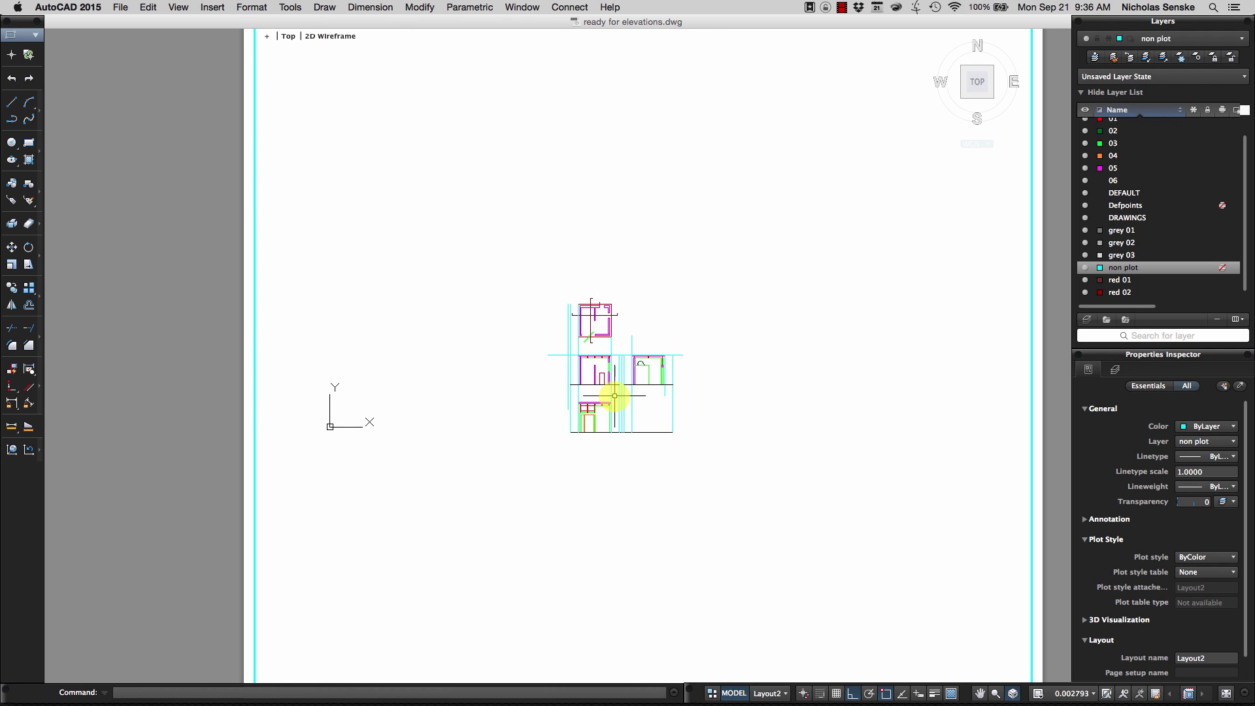
{"action": "scroll", "coordinate": [615, 395], "scroll_direction": "up", "scroll_amount": 10}
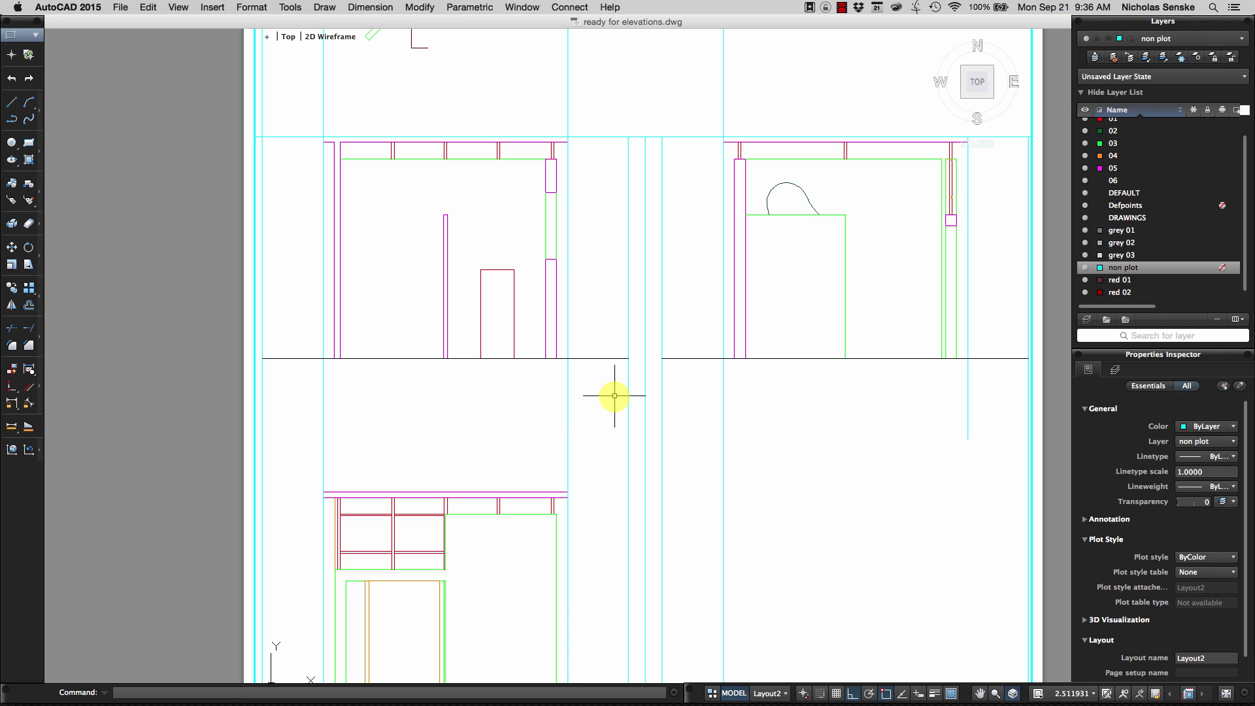
{"action": "double_click", "coordinate": [160, 232]}
{"action": "scroll", "coordinate": [268, 292], "scroll_direction": "down", "scroll_amount": 5}
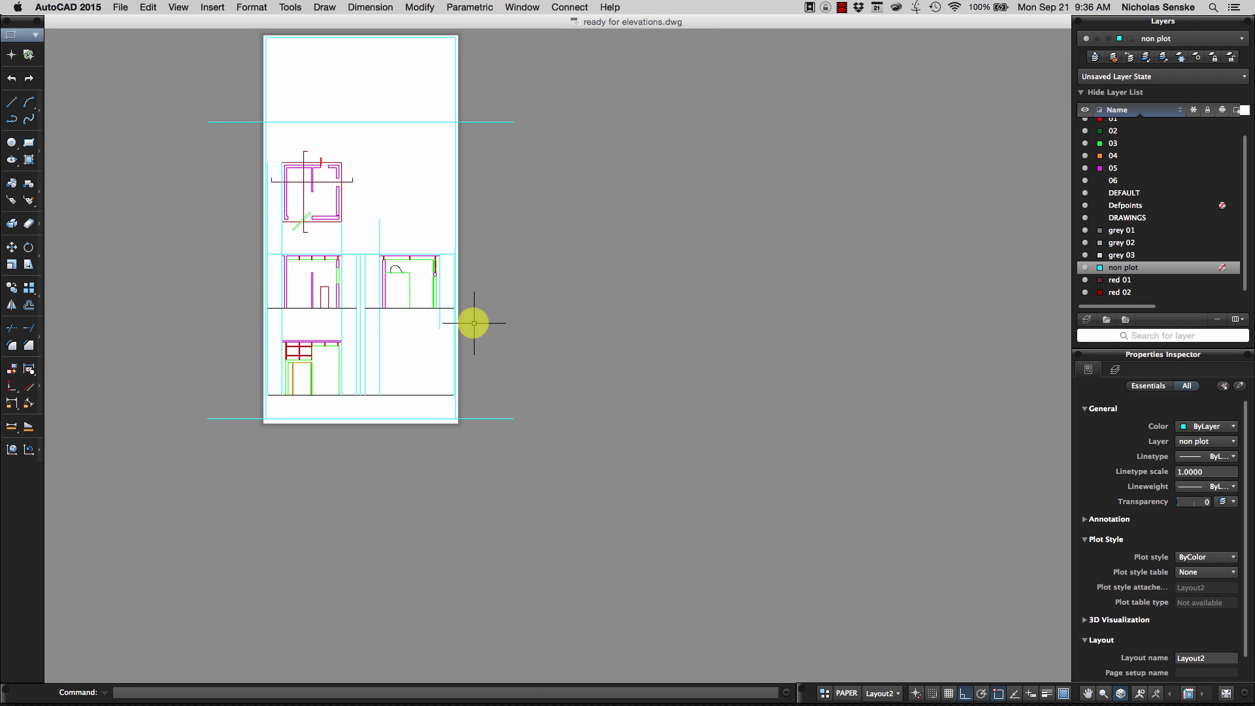
Inspect the viewport's scale and properties and the line along the sheet's left edge
{"action": "left_click", "coordinate": [456, 407]}
{"action": "key", "text": "Escape"}
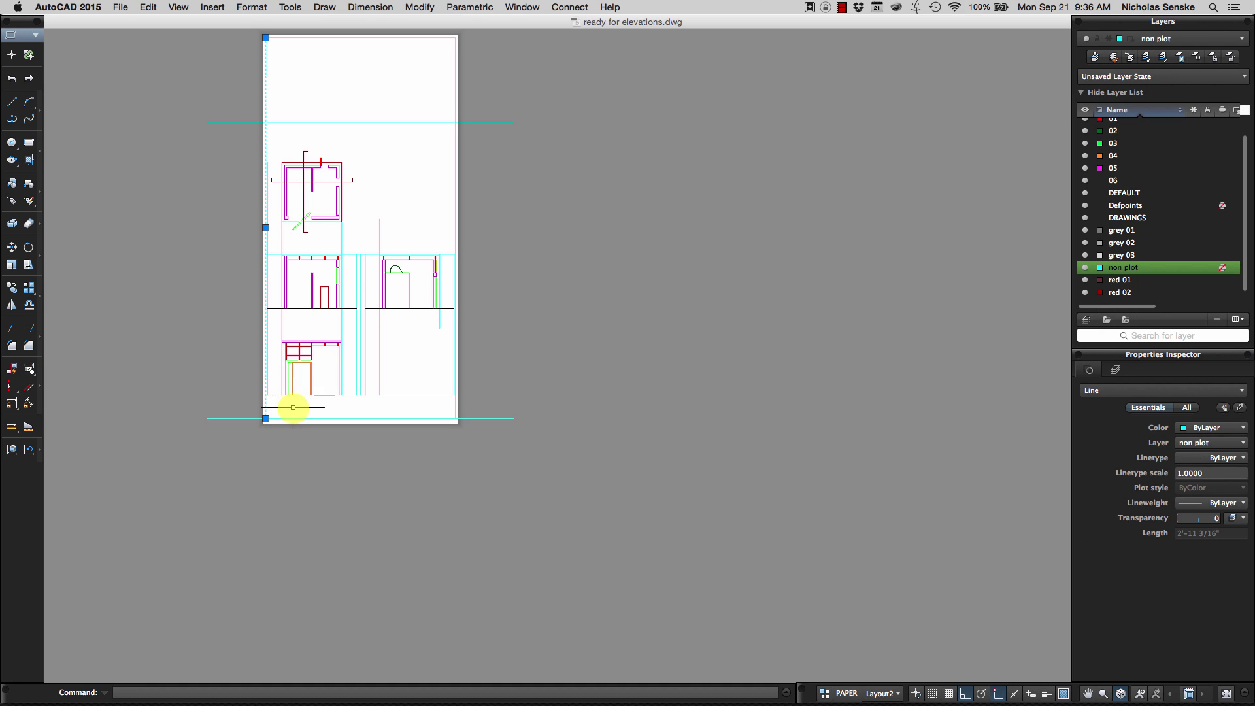
{"action": "middle_click_drag", "start_coordinate": [295, 411], "coordinate": [306, 422]}
{"action": "key", "text": "Escape"}
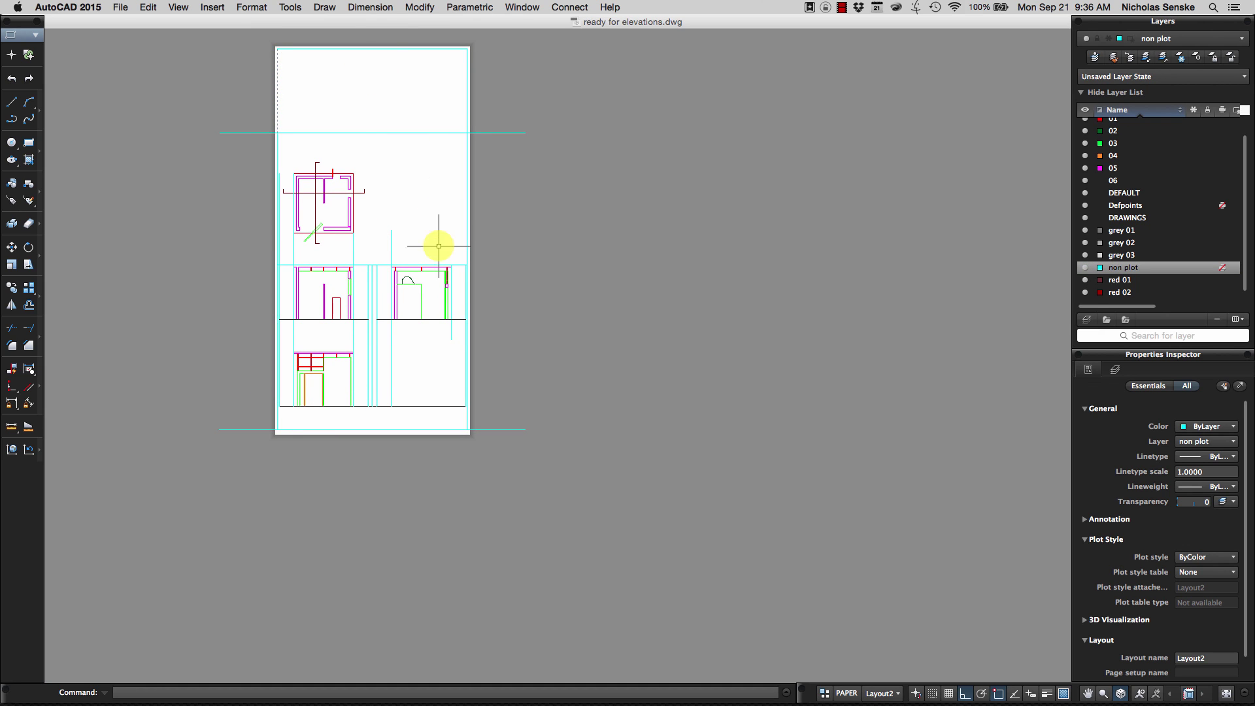
{"action": "left_click", "coordinate": [468, 87]}
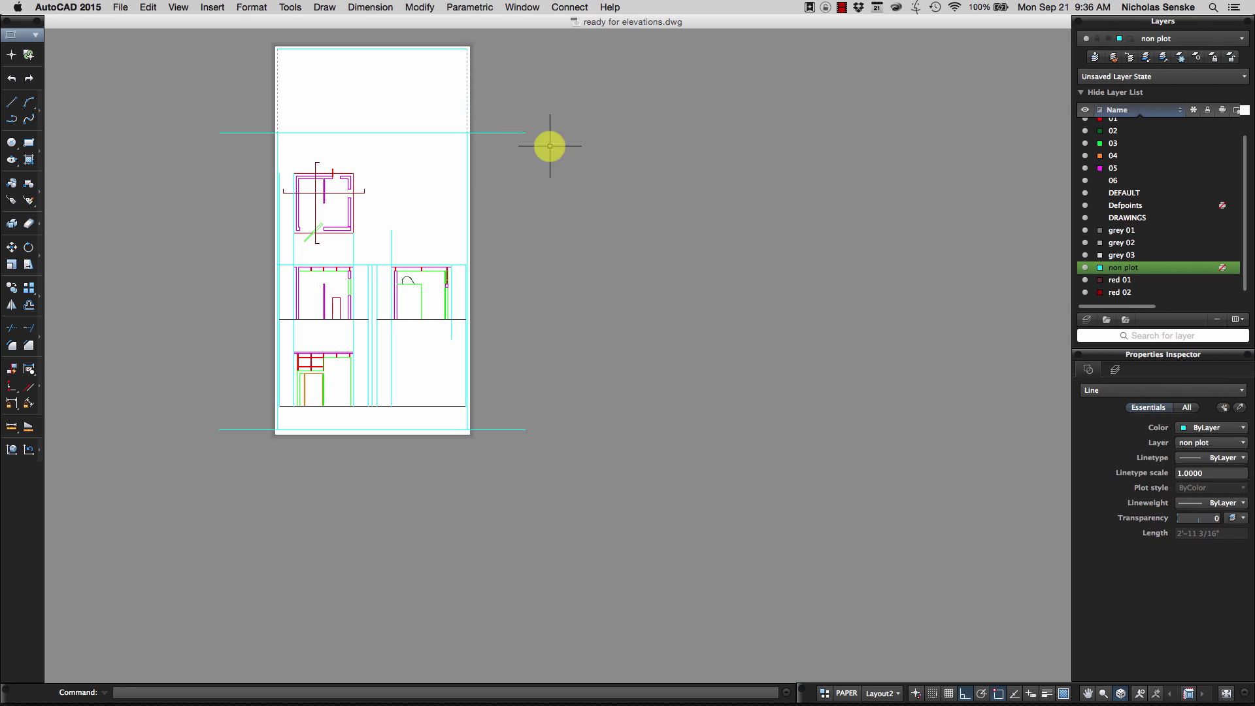
{"action": "key", "text": "Escape"}
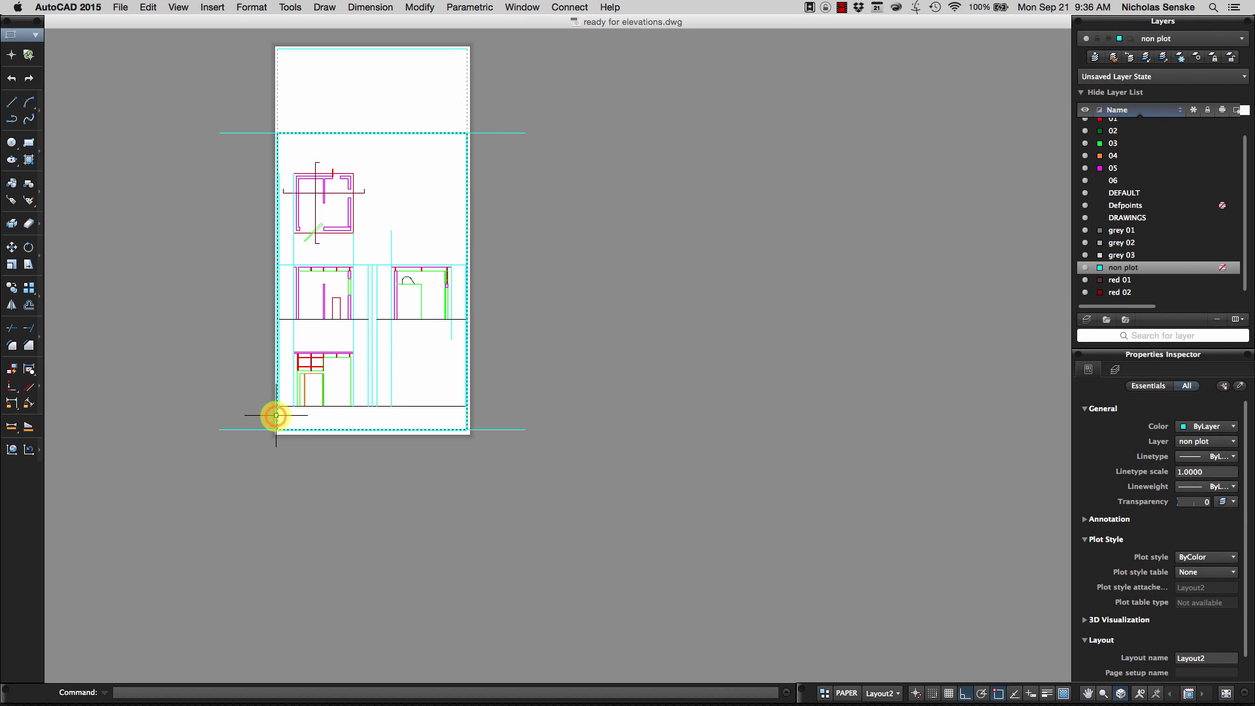
{"action": "left_click", "coordinate": [276, 414]}
{"action": "scroll", "coordinate": [636, 353], "scroll_direction": "up", "scroll_amount": 3}
{"action": "scroll", "coordinate": [637, 353], "scroll_direction": "left", "scroll_amount": 3}
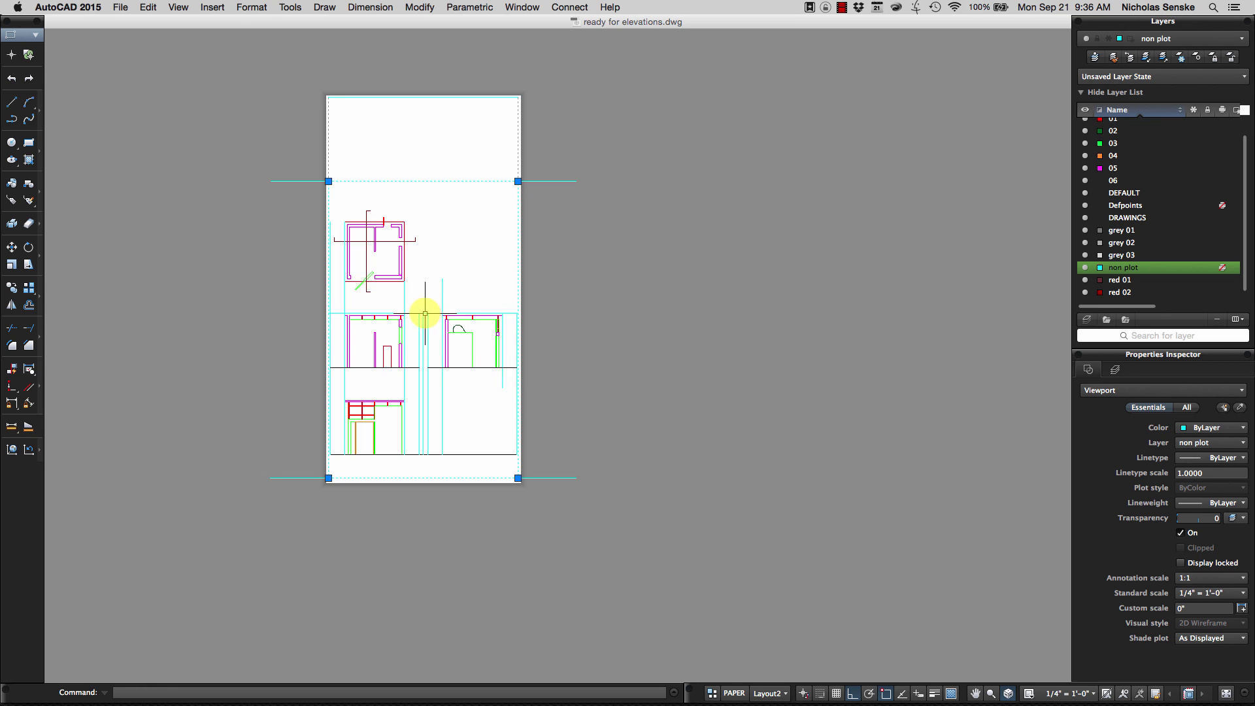
{"action": "scroll", "coordinate": [425, 314], "scroll_direction": "up", "scroll_amount": 3}
{"action": "scroll", "coordinate": [421, 314], "scroll_direction": "down", "scroll_amount": 3}
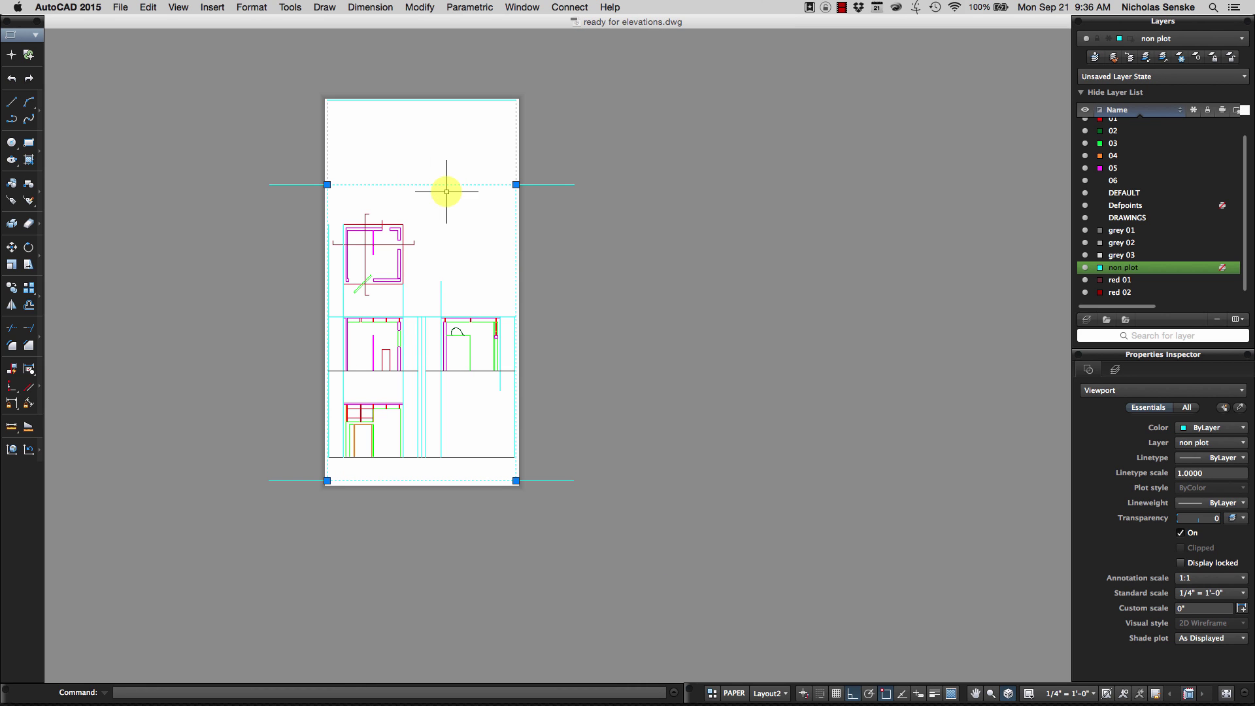
{"action": "key", "text": "Escape"}
Draw a vertical line from the top guide down below the sheet, then review the undo list
{"action": "left_click", "coordinate": [11, 102]}
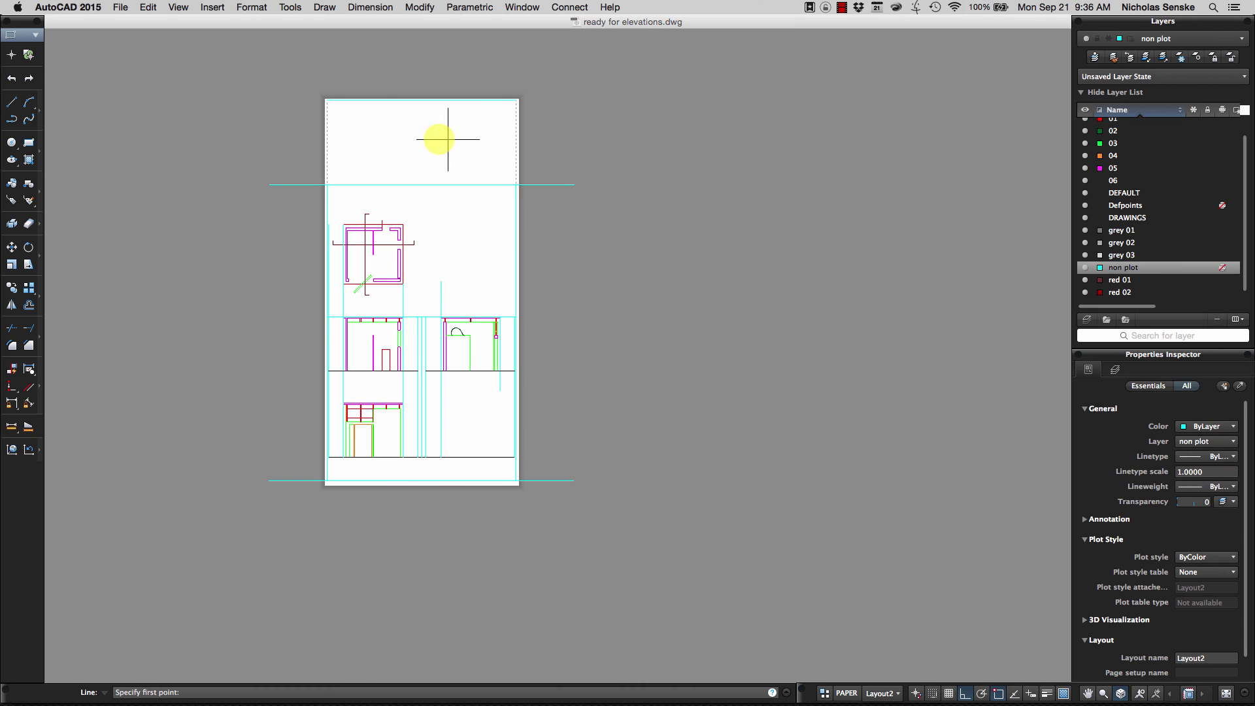
{"action": "left_click", "coordinate": [422, 185]}
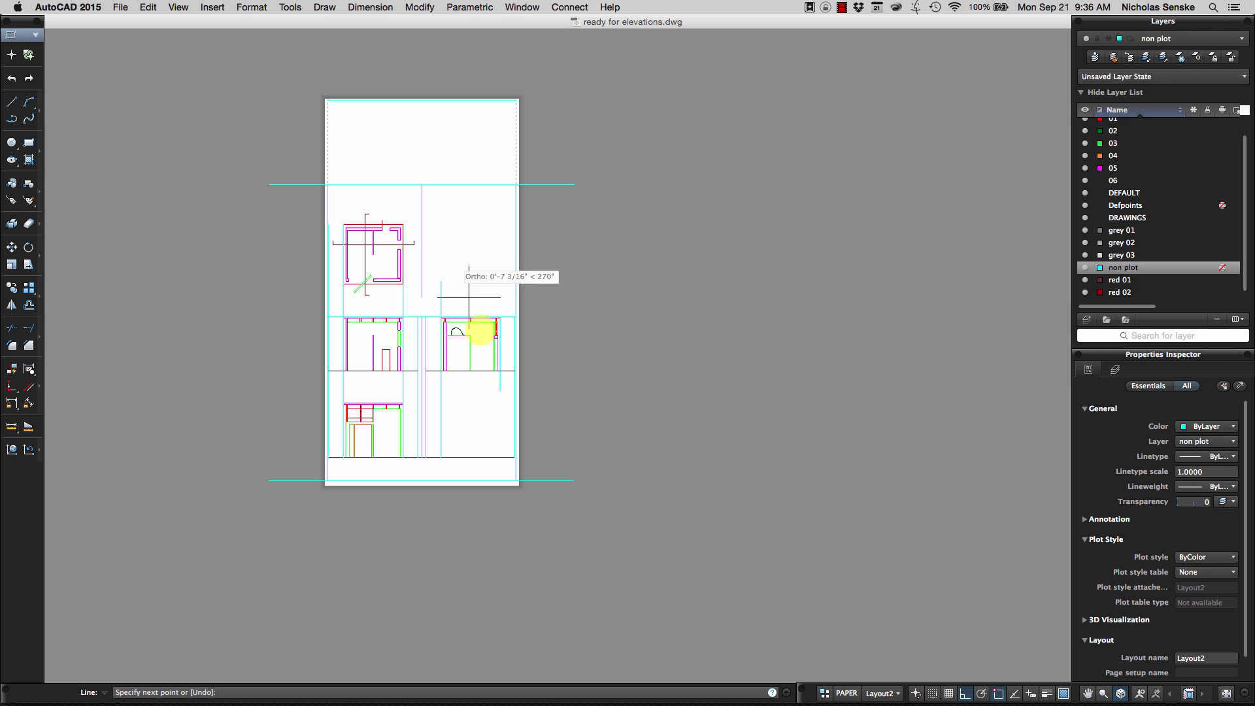
{"action": "left_click", "coordinate": [444, 562]}
{"action": "right_click", "coordinate": [445, 562]}
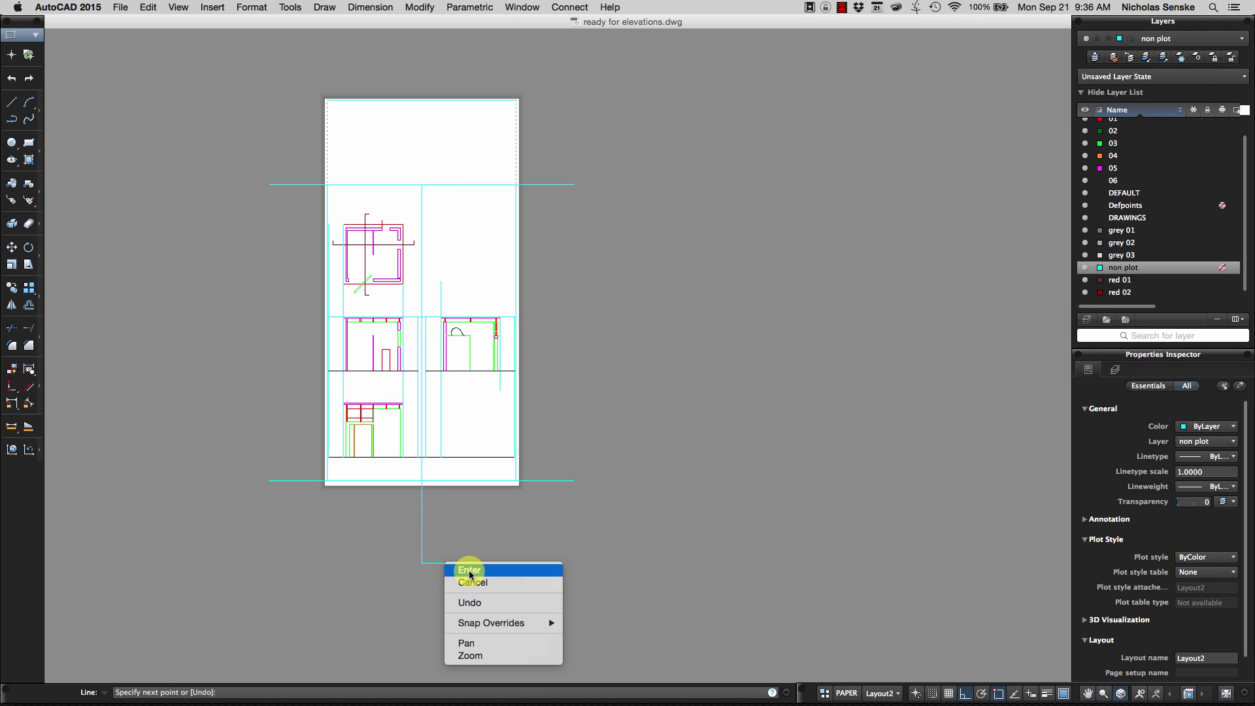
{"action": "left_click", "coordinate": [469, 571]}
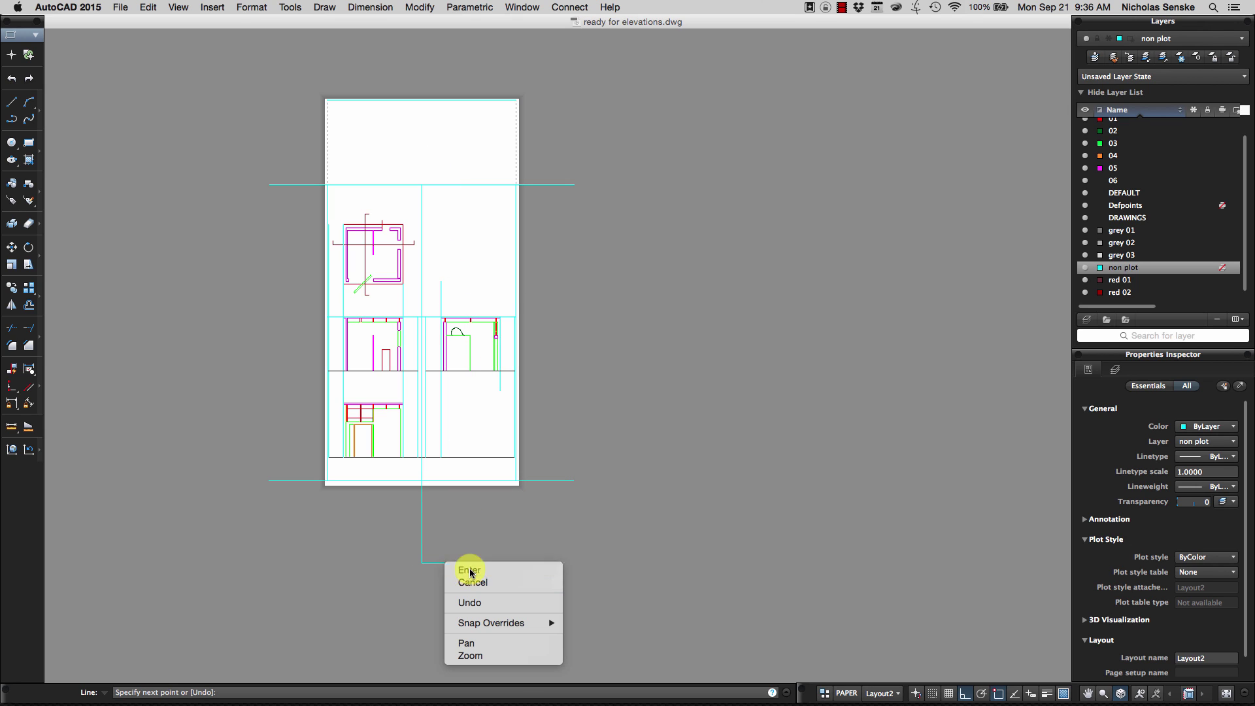
{"action": "right_click", "coordinate": [653, 244]}
{"action": "key", "text": "Escape"}
{"action": "scroll", "coordinate": [650, 238], "scroll_direction": "down", "scroll_amount": 3}
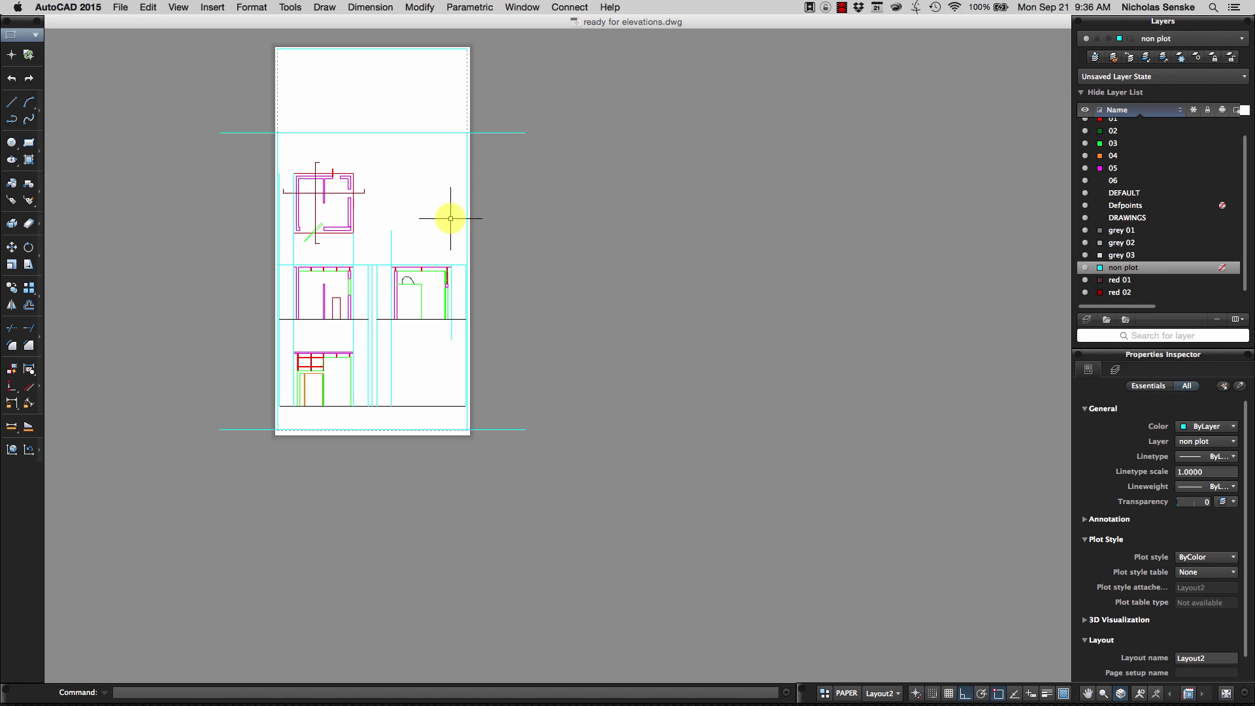
{"action": "left_click", "coordinate": [149, 8]}
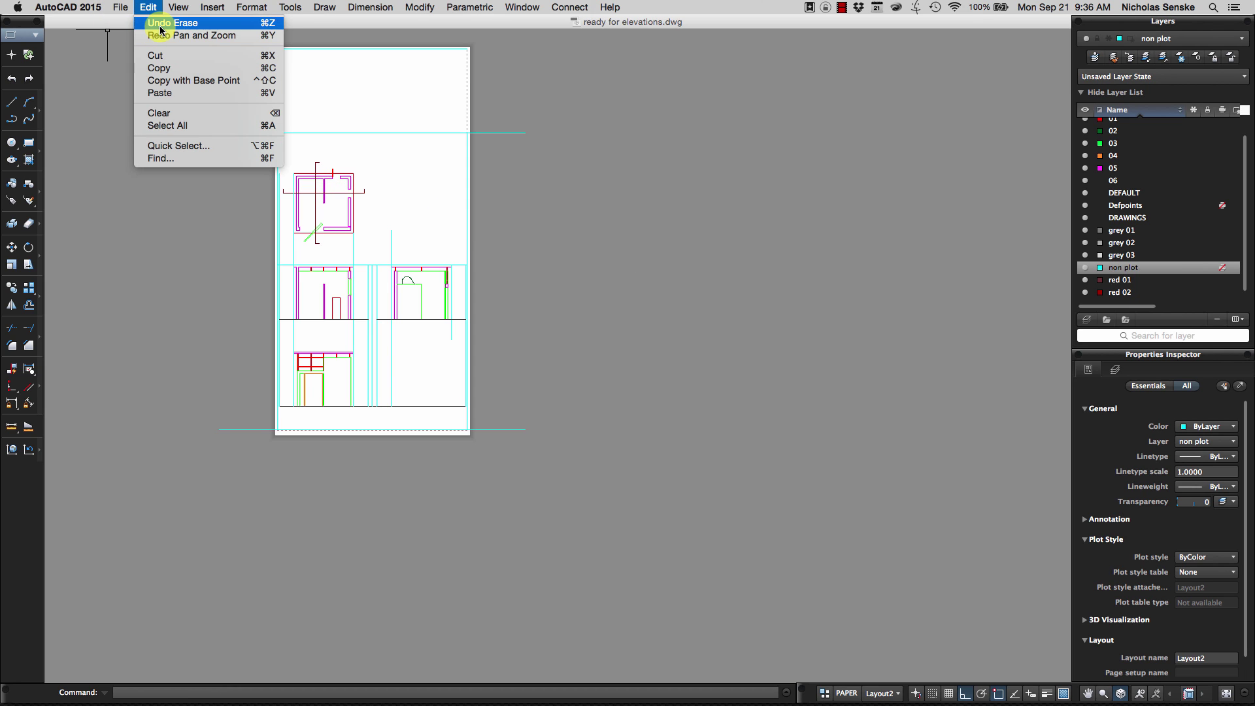
{"action": "left_click", "coordinate": [66, 63]}
Draw the vertical centre guide from the top edge's midpoint straight down past the sheet
{"action": "left_click", "coordinate": [13, 102]}
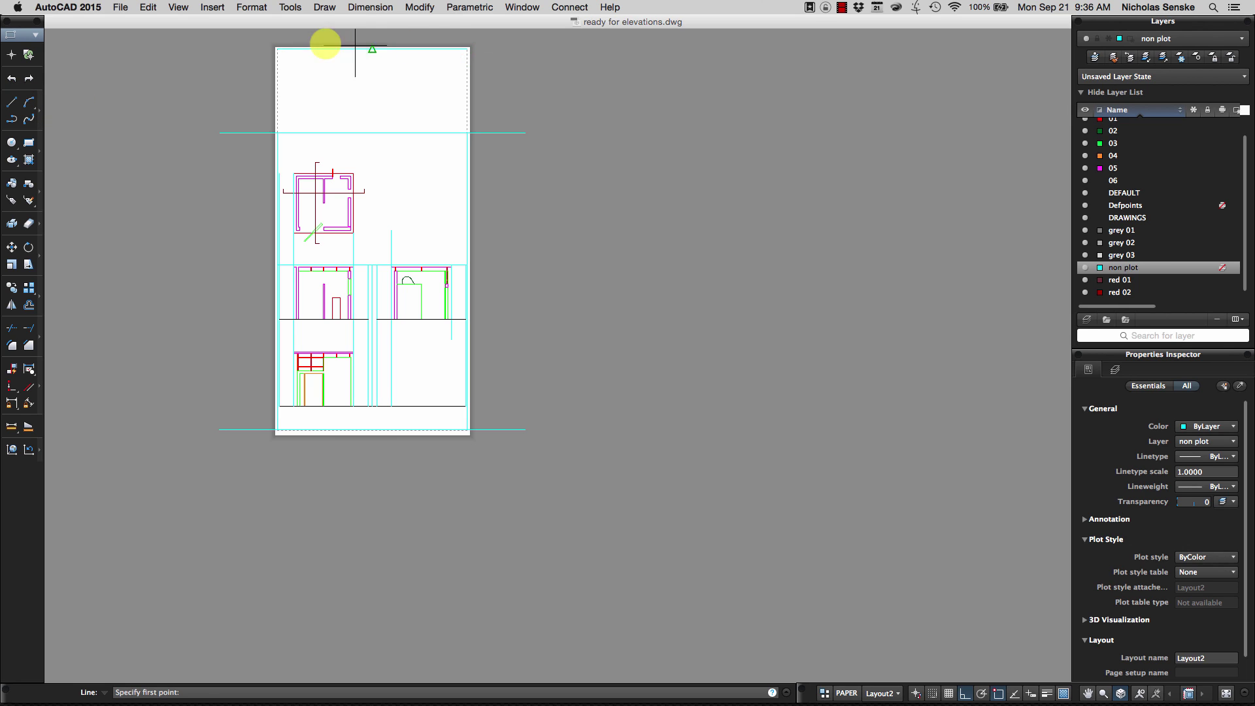
{"action": "left_click", "coordinate": [372, 50]}
{"action": "left_click", "coordinate": [401, 551]}
{"action": "right_click", "coordinate": [401, 552]}
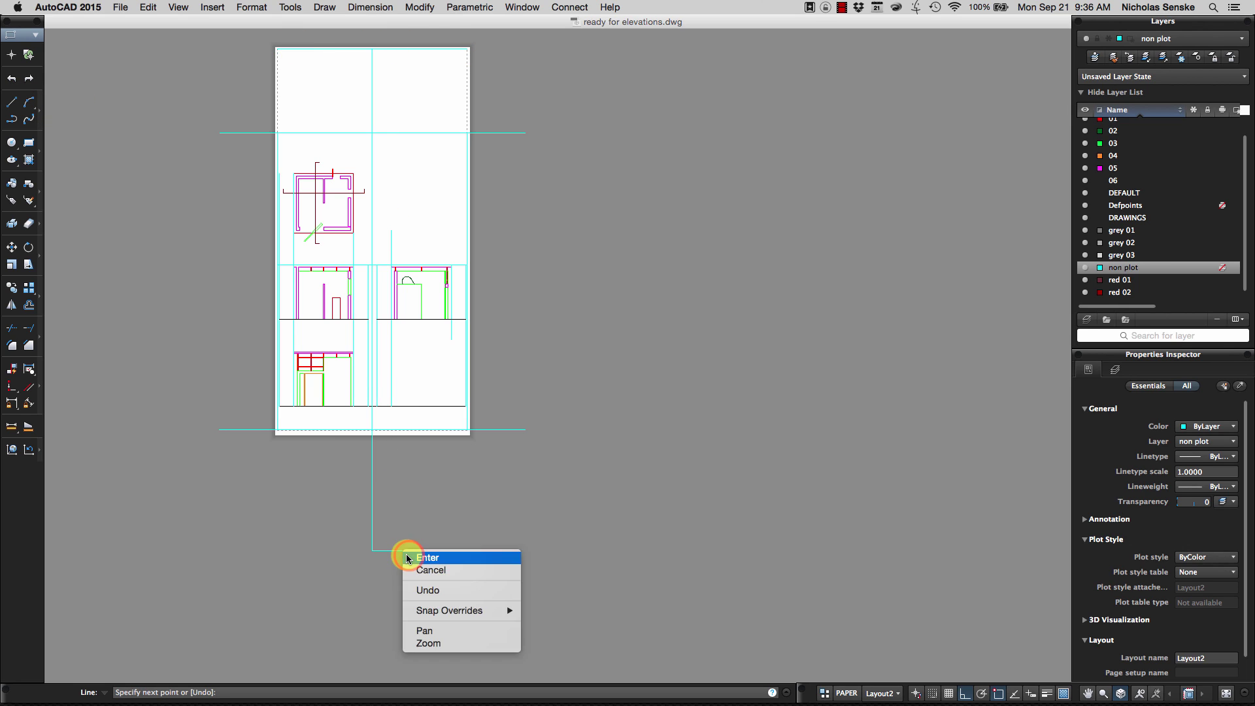
{"action": "left_click", "coordinate": [418, 557]}
{"action": "middle_click_drag", "start_coordinate": [423, 484], "coordinate": [462, 521]}
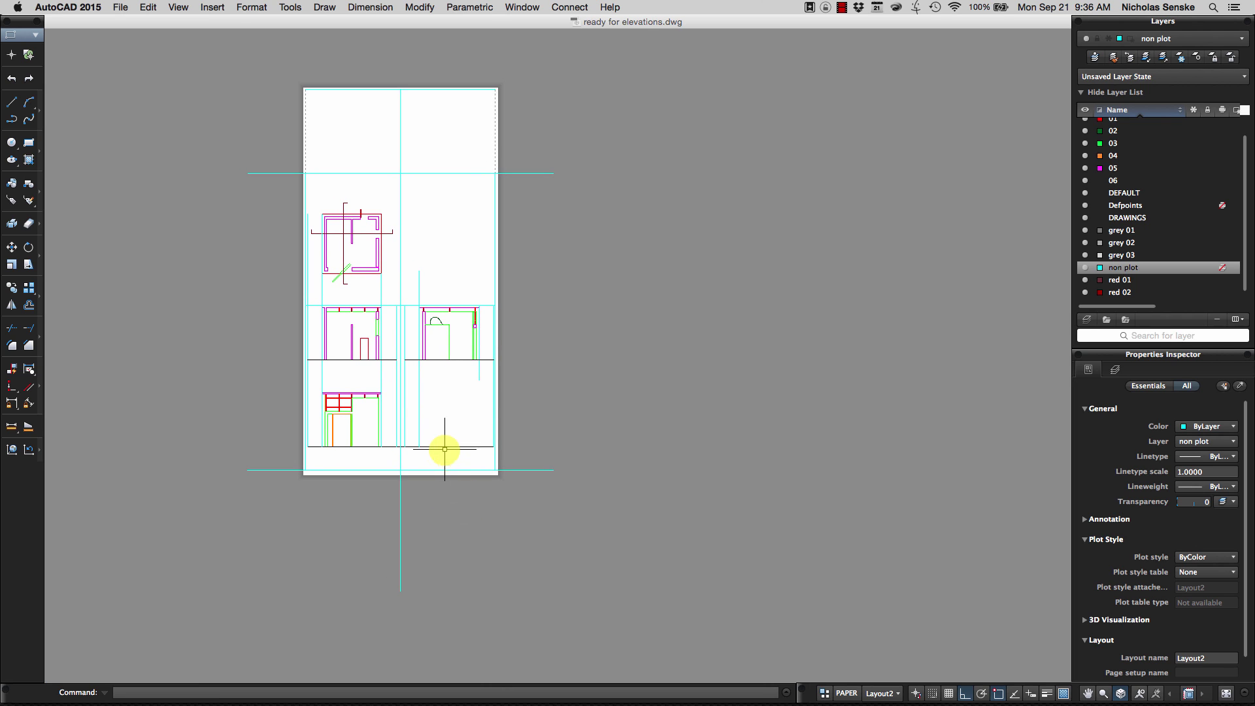
Move the selected viewport to a new position on the sheet
{"action": "mouse_move", "coordinate": [448, 443]}
{"action": "middle_mouse_down"}
{"action": "mouse_move", "coordinate": [490, 460]}
{"action": "mouse_move", "coordinate": [487, 439]}
{"action": "mouse_move", "coordinate": [536, 482]}
{"action": "middle_mouse_up"}
{"action": "scroll", "coordinate": [489, 454], "scroll_direction": "up", "scroll_amount": 2}
{"action": "scroll", "coordinate": [523, 492], "scroll_direction": "up", "scroll_amount": 5}
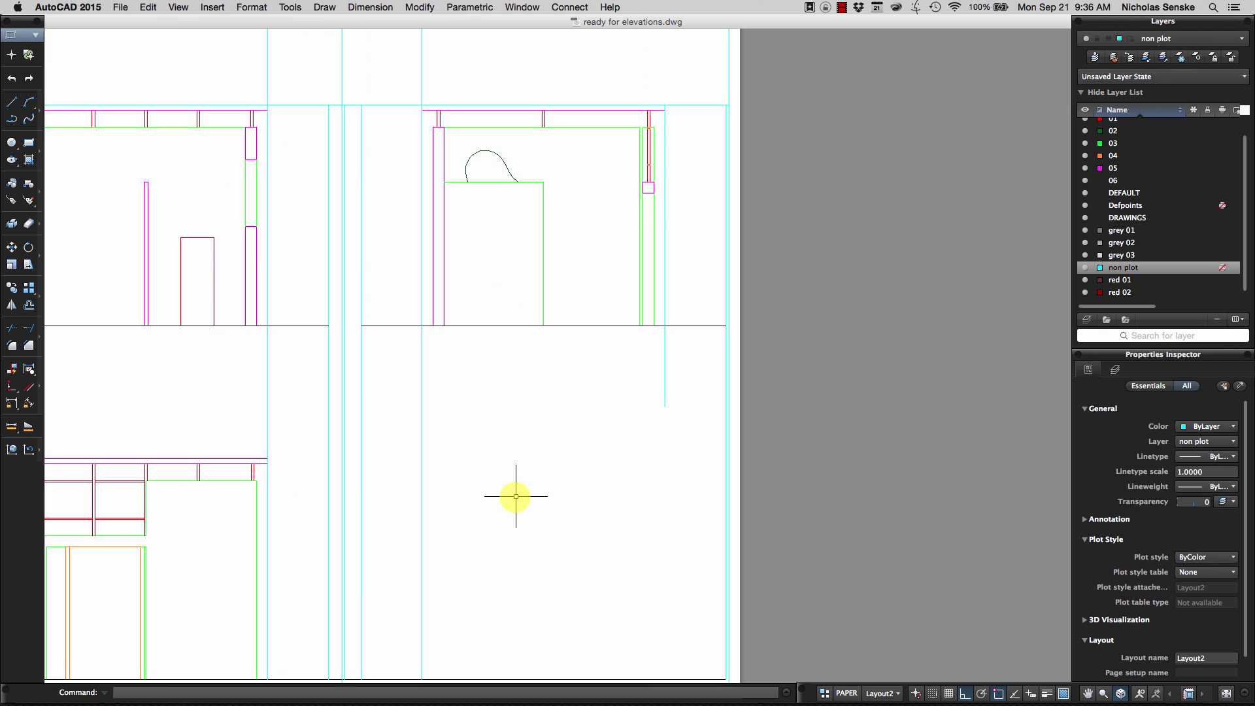
{"action": "scroll", "coordinate": [510, 471], "scroll_direction": "down", "scroll_amount": 3}
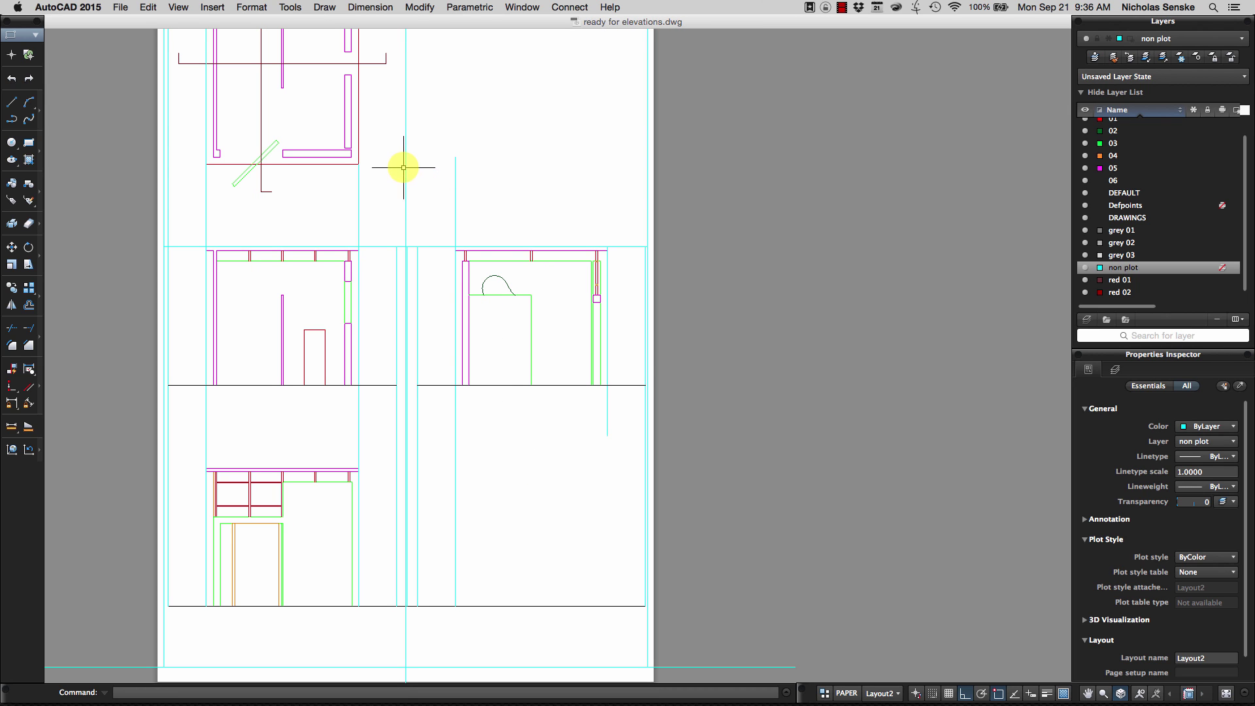
{"action": "middle_click_drag", "start_coordinate": [504, 434], "coordinate": [556, 468]}
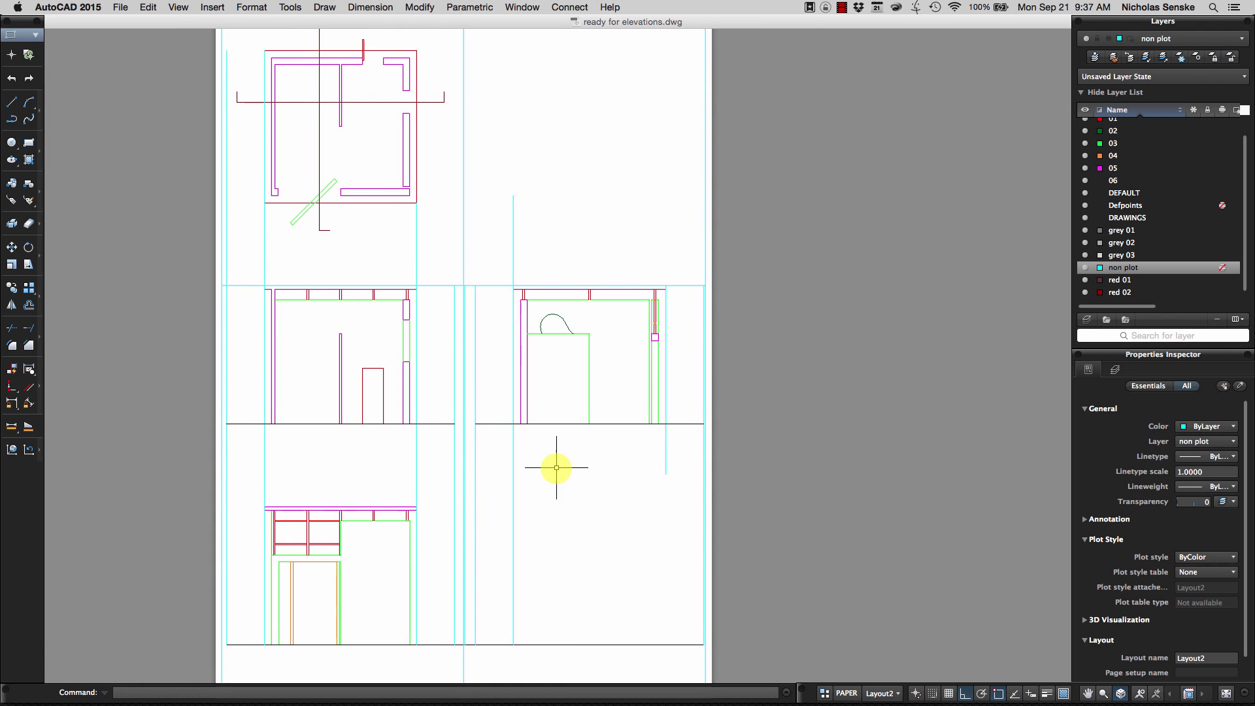
{"action": "scroll", "coordinate": [564, 468], "scroll_direction": "down", "scroll_amount": 3}
{"action": "scroll", "coordinate": [589, 504], "scroll_direction": "down", "scroll_amount": 2}
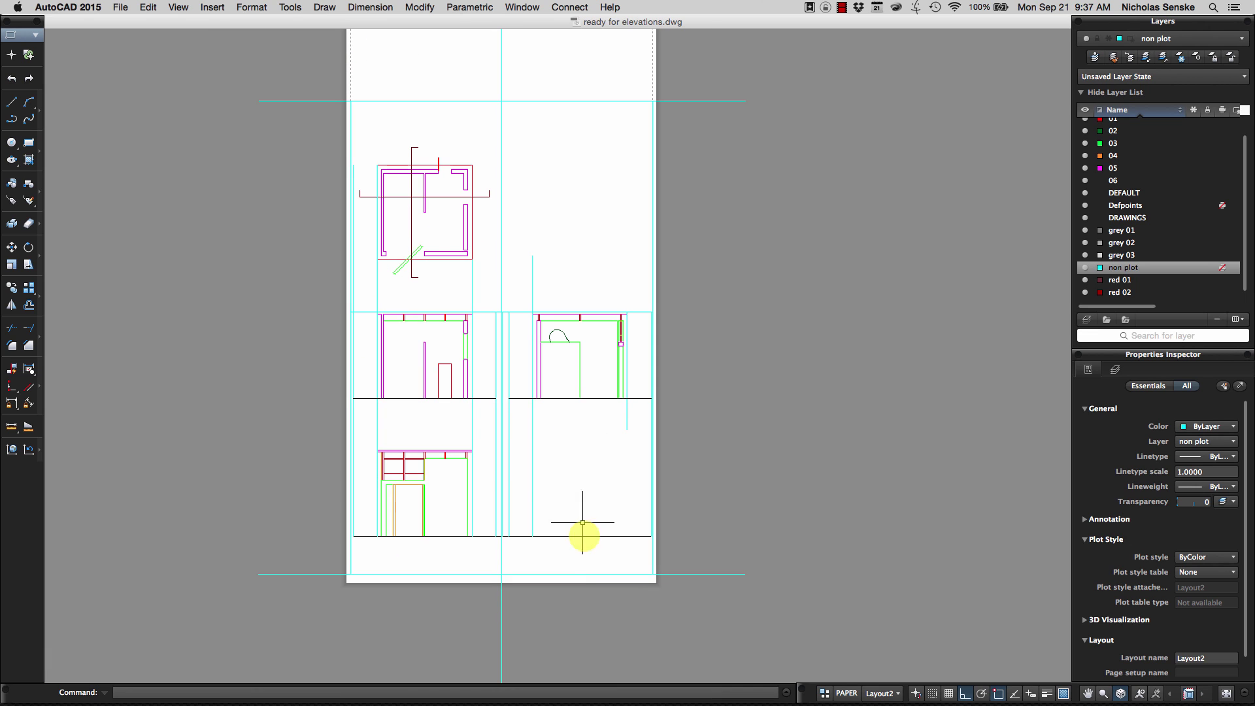
{"action": "left_click", "coordinate": [652, 548]}
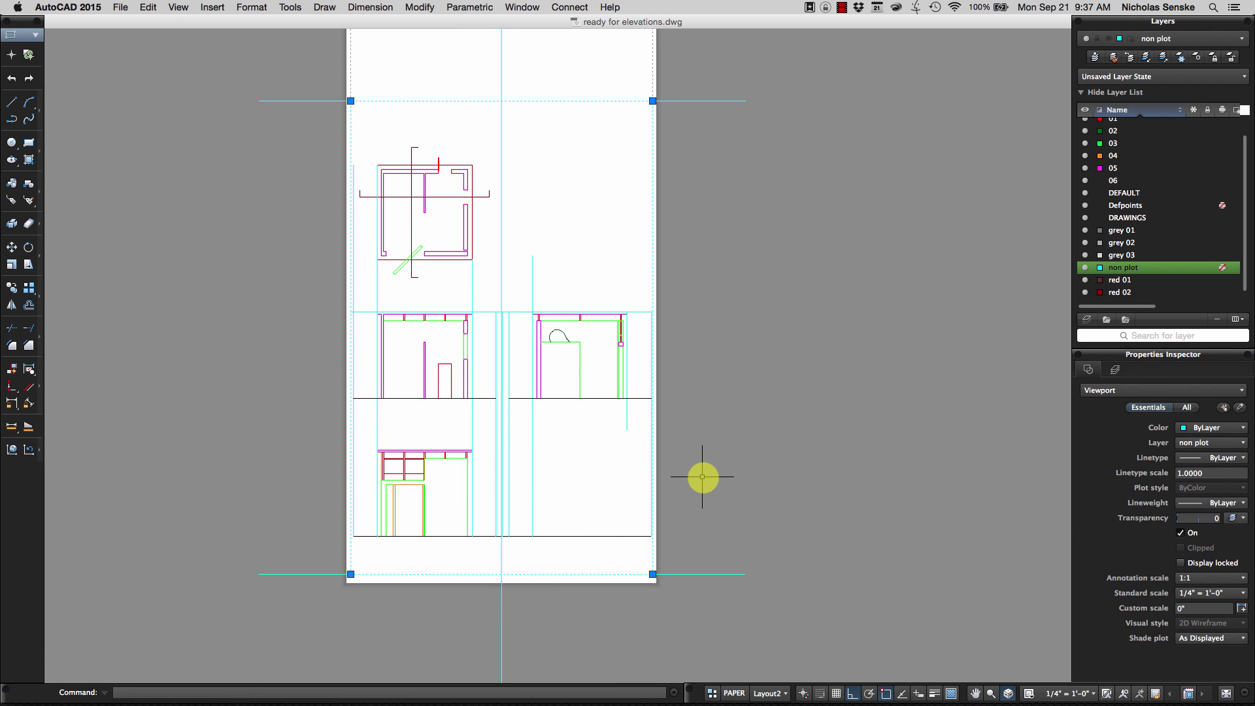
{"action": "key", "text": "Return"}
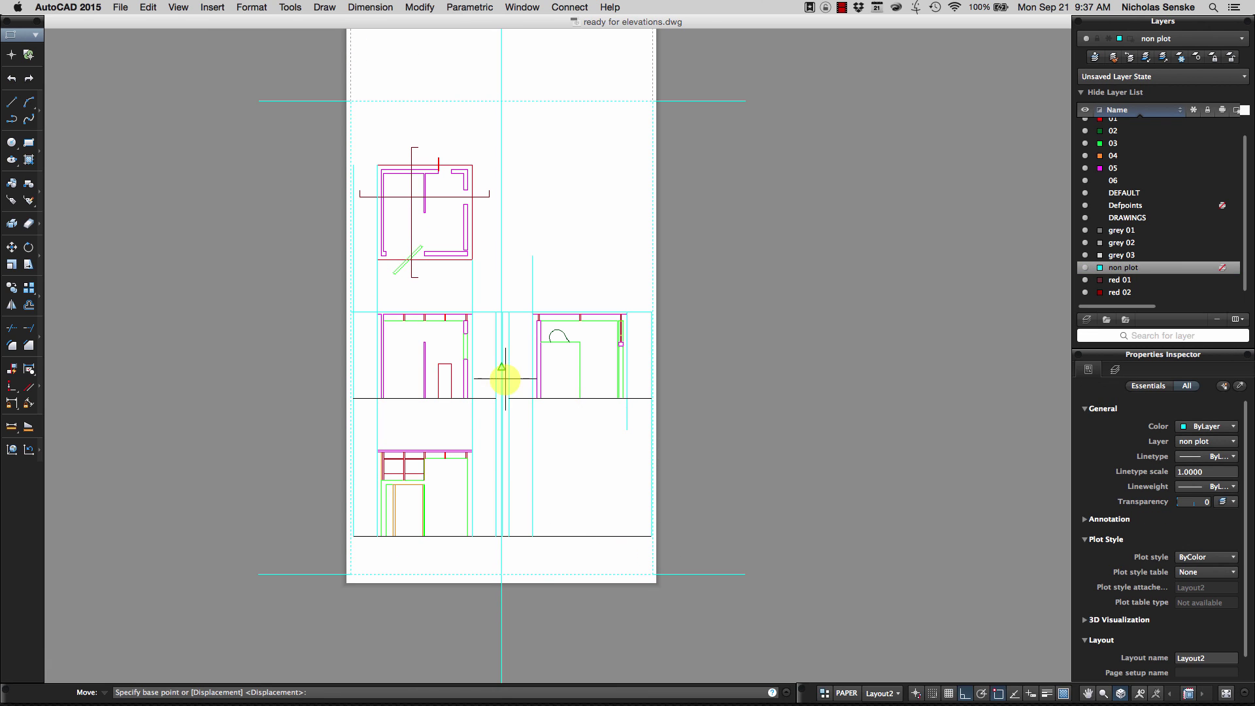
{"action": "scroll", "coordinate": [500, 382], "scroll_direction": "up", "scroll_amount": 5}
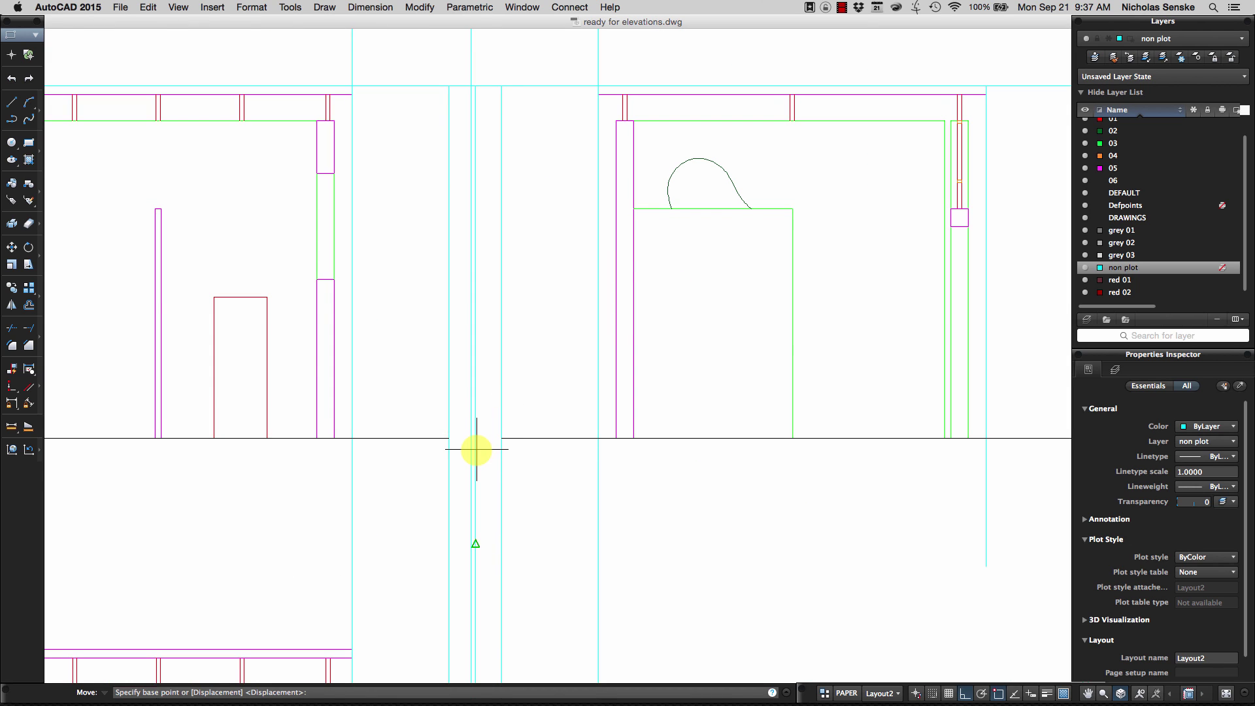
{"action": "scroll", "coordinate": [476, 445], "scroll_direction": "down", "scroll_amount": 5}
{"action": "scroll", "coordinate": [477, 306], "scroll_direction": "up", "scroll_amount": 6}
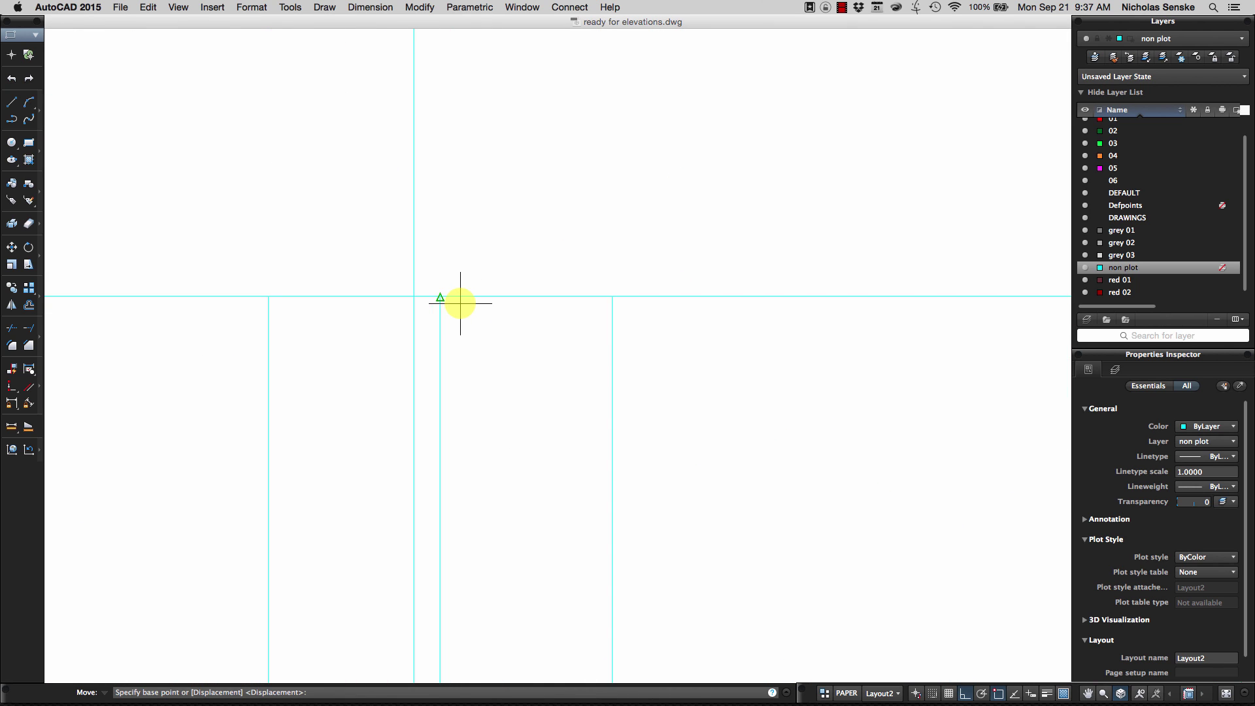
{"action": "left_click", "coordinate": [414, 296]}
Inspect the vertical cyan centre guide line against the viewport contents
{"action": "scroll", "coordinate": [440, 288], "scroll_direction": "down", "scroll_amount": 6}
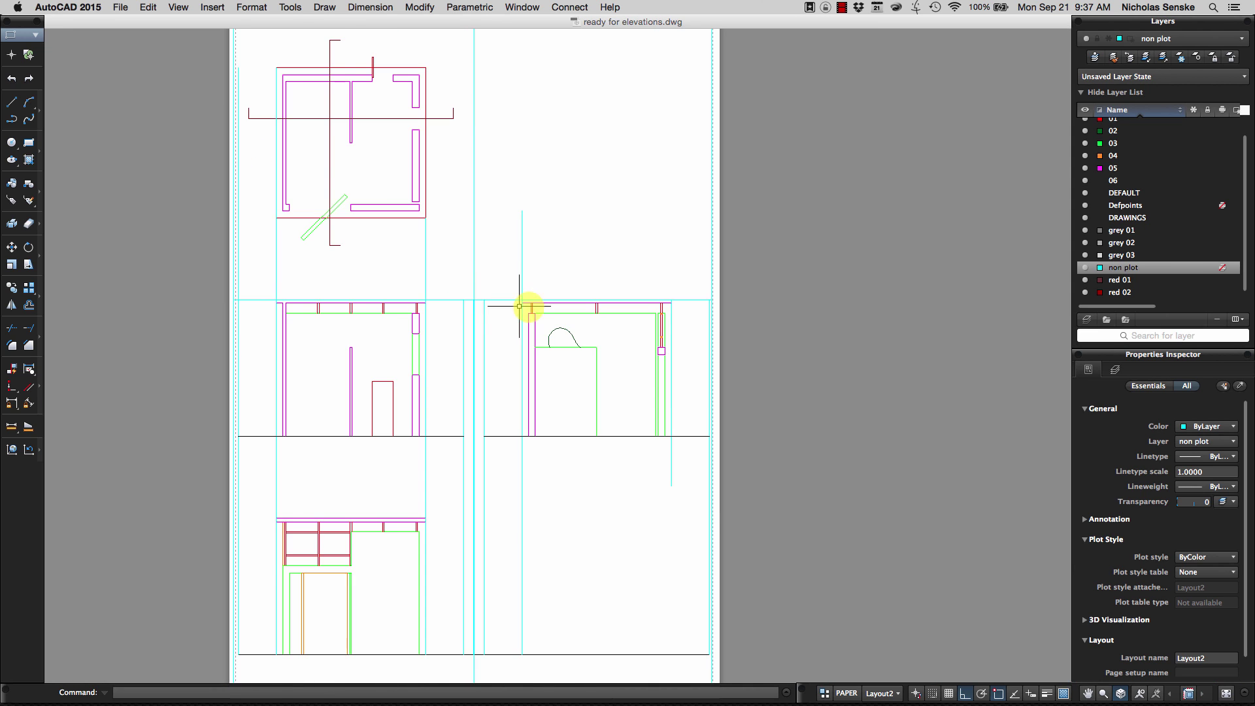
{"action": "scroll", "coordinate": [710, 333], "scroll_direction": "up", "scroll_amount": 2}
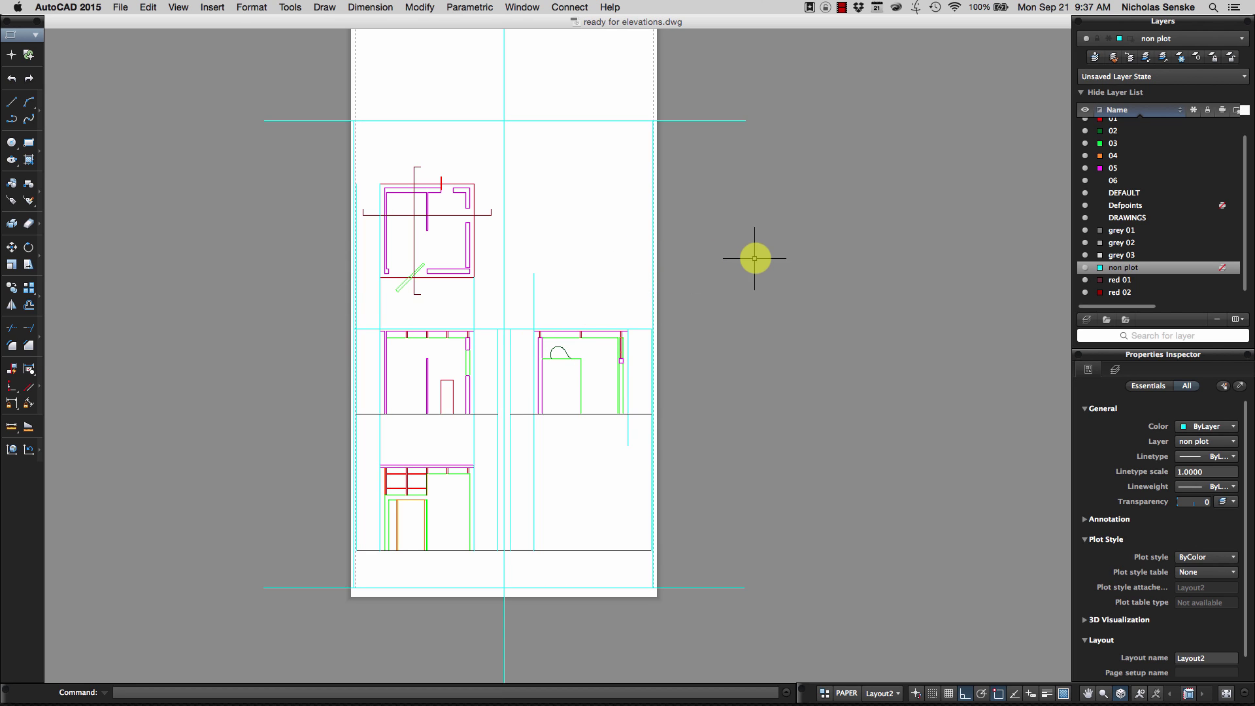
{"action": "scroll", "coordinate": [746, 247], "scroll_direction": "up", "scroll_amount": 5}
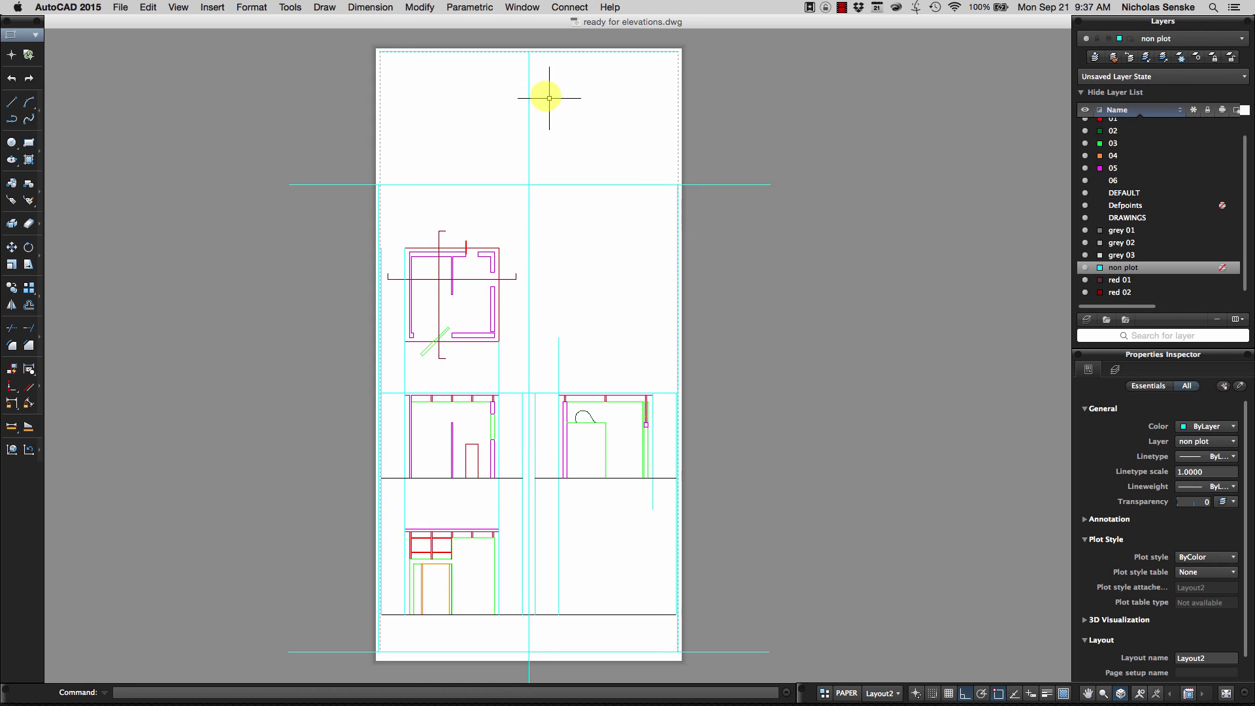
{"action": "left_click", "coordinate": [529, 89]}
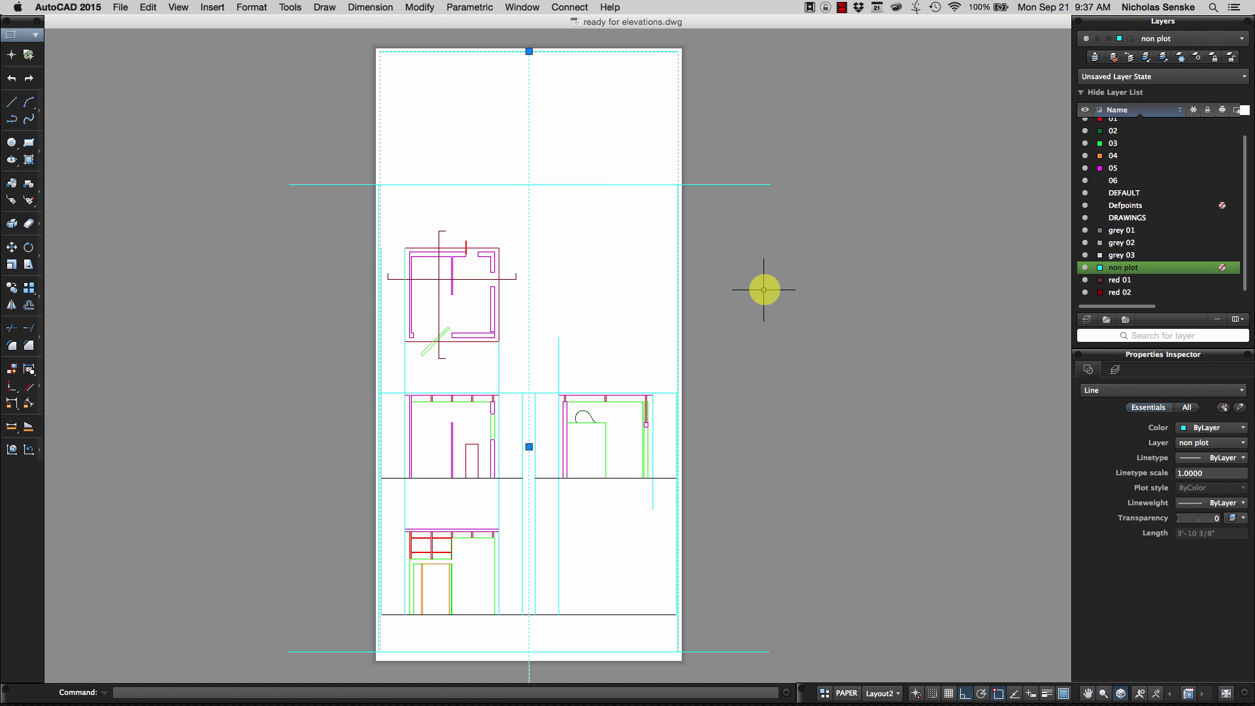
{"action": "key", "text": "Escape"}
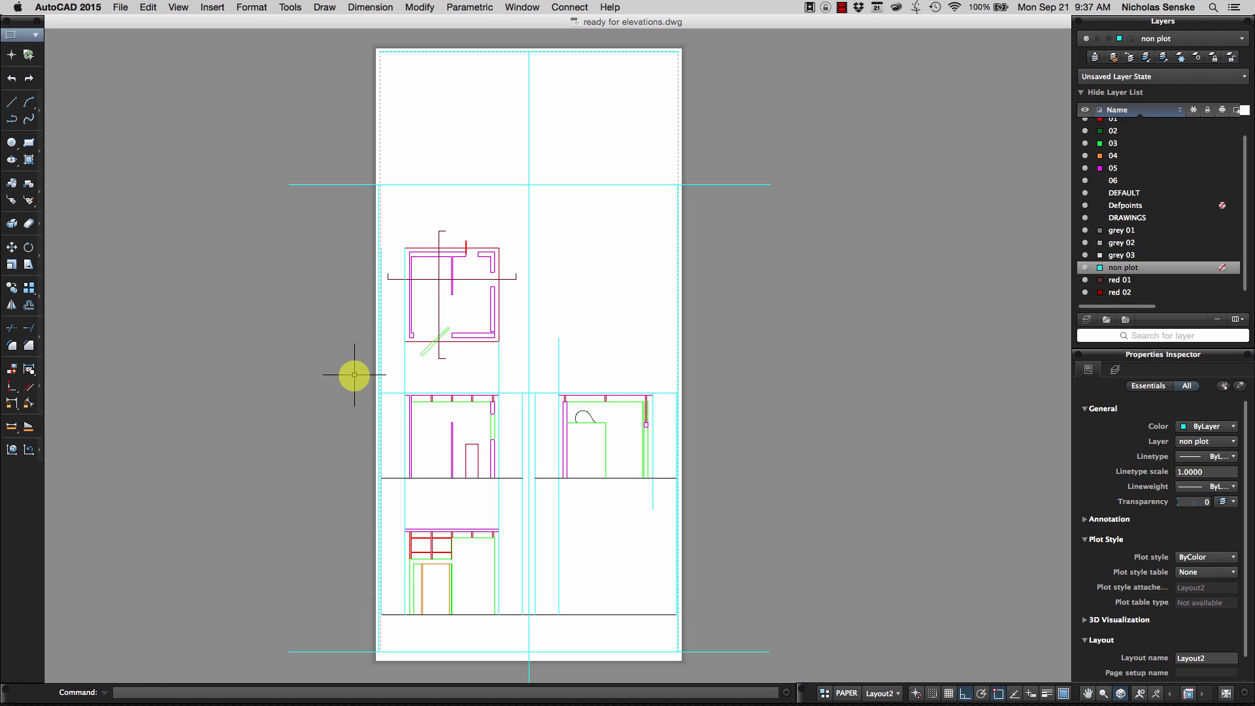
{"action": "scroll", "coordinate": [358, 240], "scroll_direction": "up", "scroll_amount": 4}
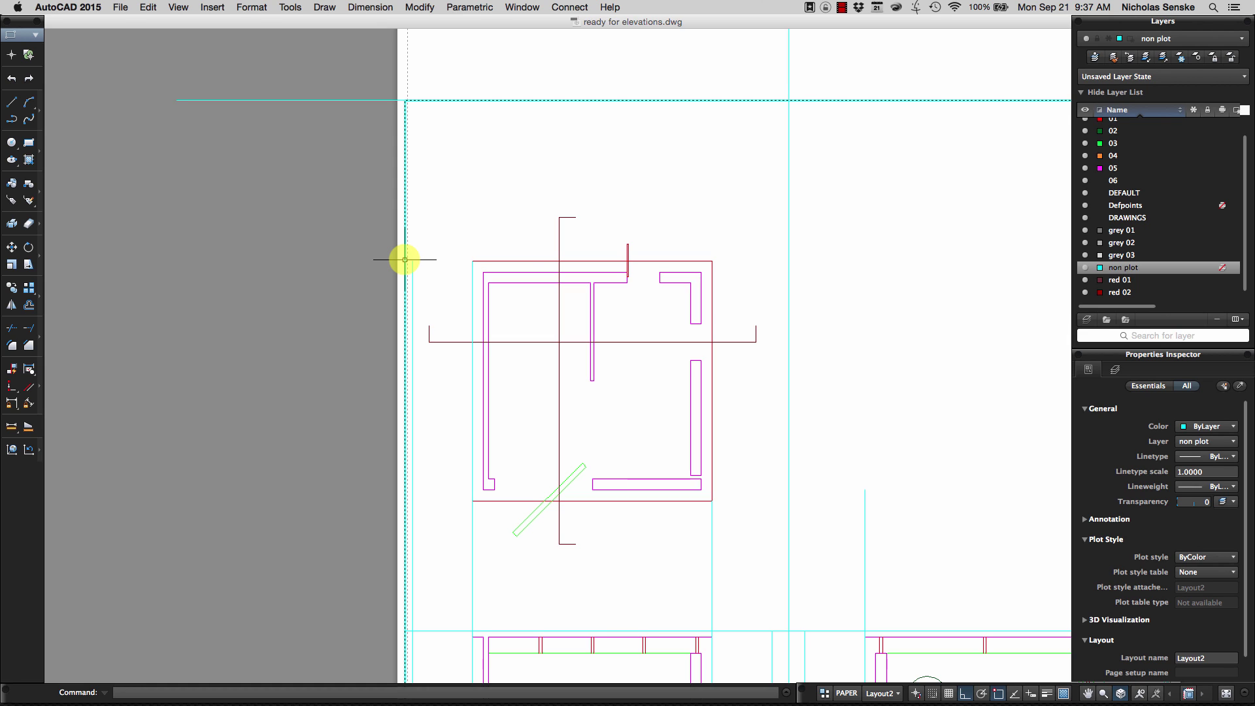
{"action": "scroll", "coordinate": [406, 259], "scroll_direction": "up", "scroll_amount": 3}
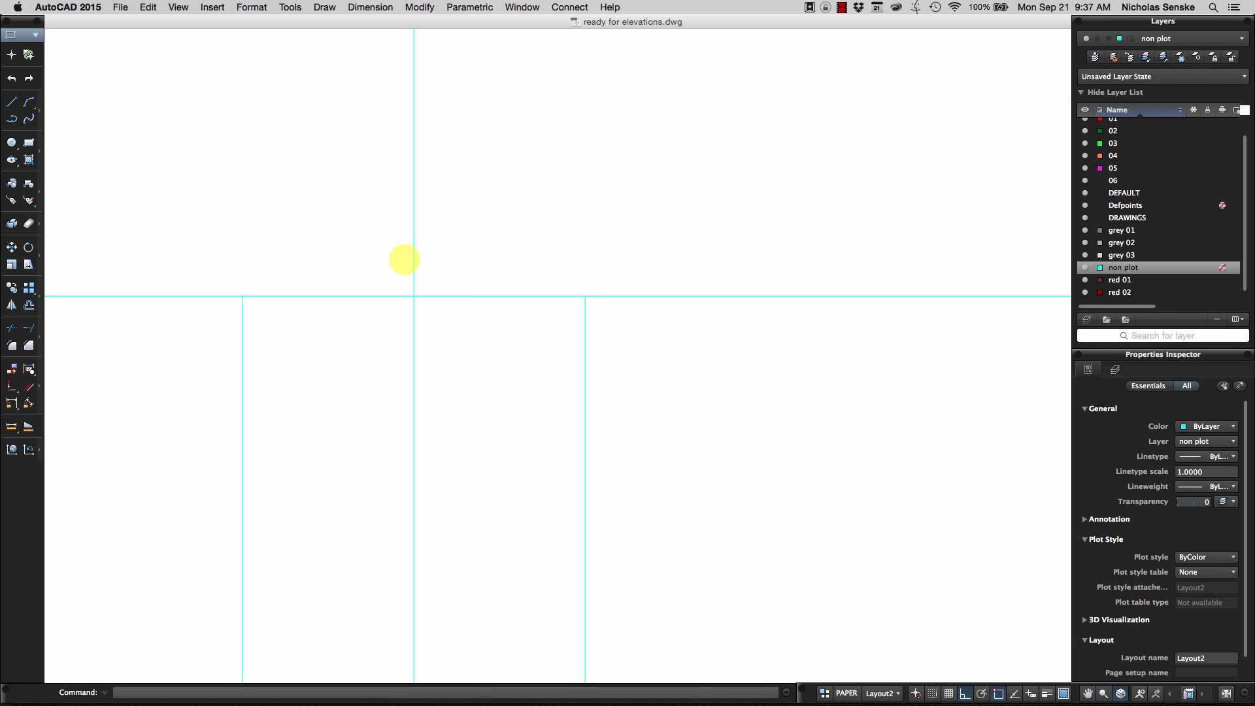
{"action": "scroll", "coordinate": [583, 314], "scroll_direction": "down", "scroll_amount": 8}
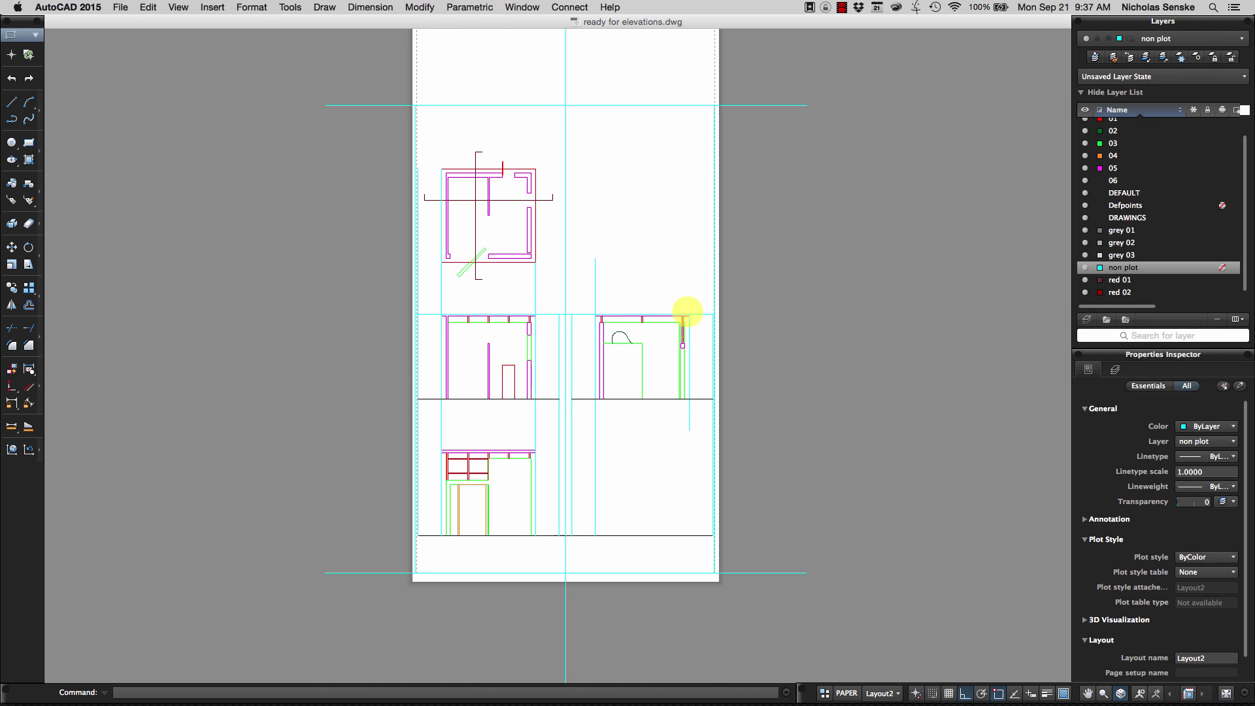
{"action": "scroll", "coordinate": [689, 315], "scroll_direction": "up", "scroll_amount": 5}
{"action": "scroll", "coordinate": [690, 314], "scroll_direction": "down", "scroll_amount": 8}
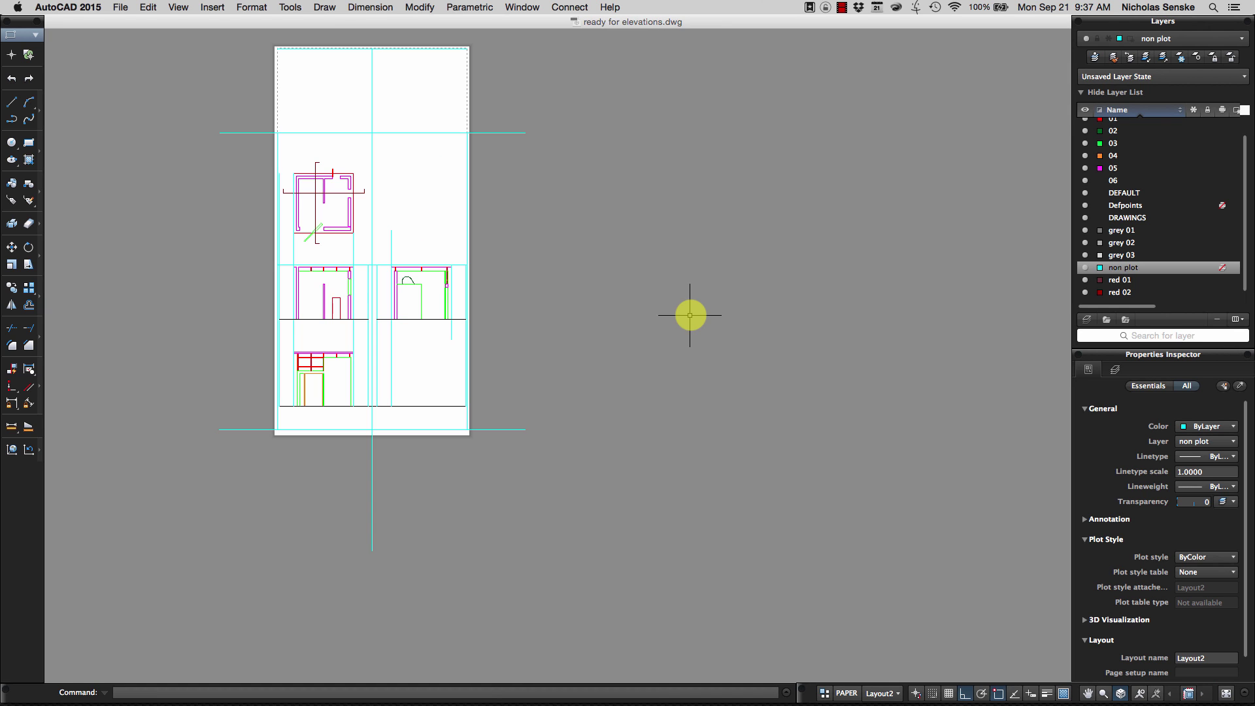
{"action": "scroll", "coordinate": [581, 301], "scroll_direction": "left", "scroll_amount": 3}
{"action": "scroll", "coordinate": [582, 267], "scroll_direction": "up", "scroll_amount": 3}
{"action": "scroll", "coordinate": [608, 327], "scroll_direction": "up", "scroll_amount": 2}
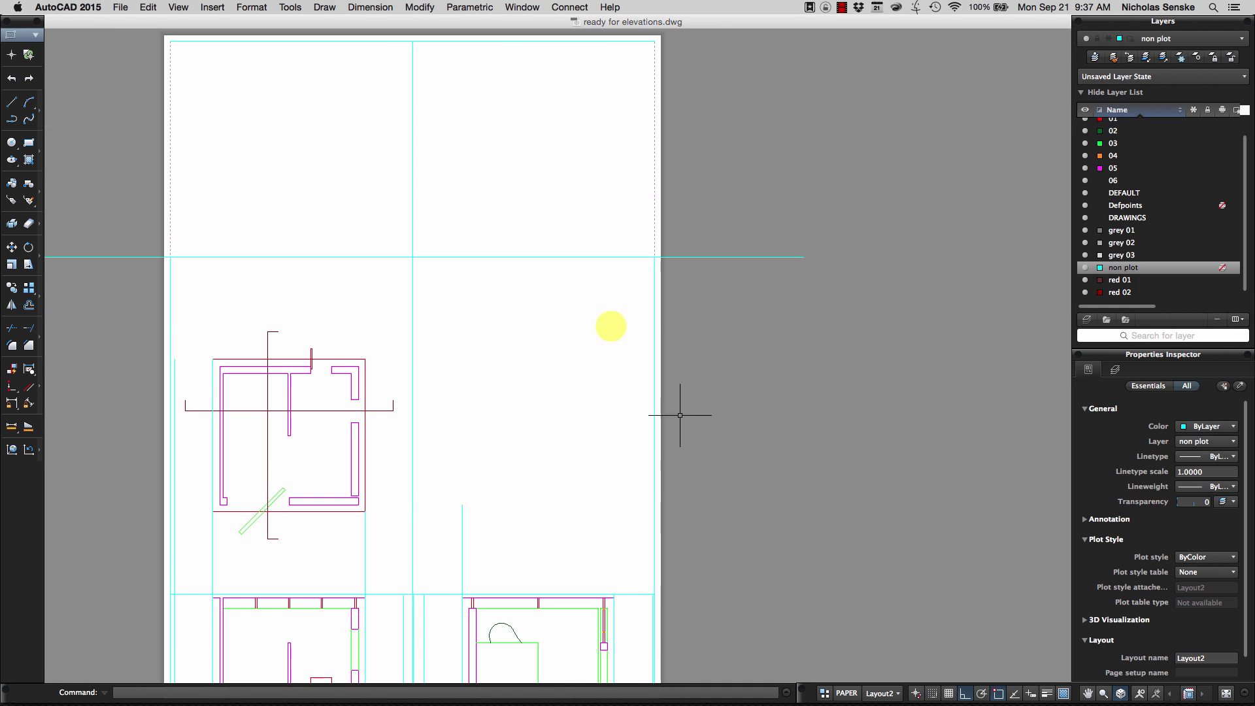
{"action": "left_click", "coordinate": [414, 74]}
{"action": "scroll", "coordinate": [414, 458], "scroll_direction": "down", "scroll_amount": 5}
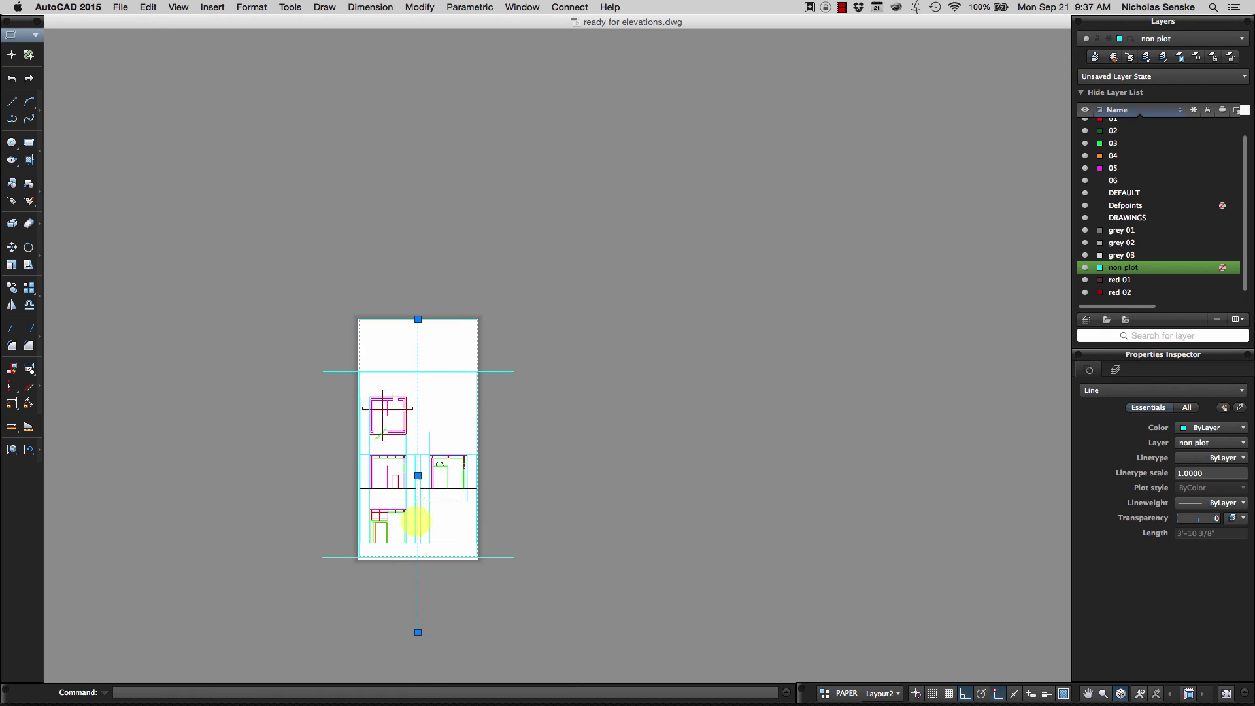
{"action": "key", "text": "Escape"}
{"action": "scroll", "coordinate": [465, 352], "scroll_direction": "up", "scroll_amount": 5}
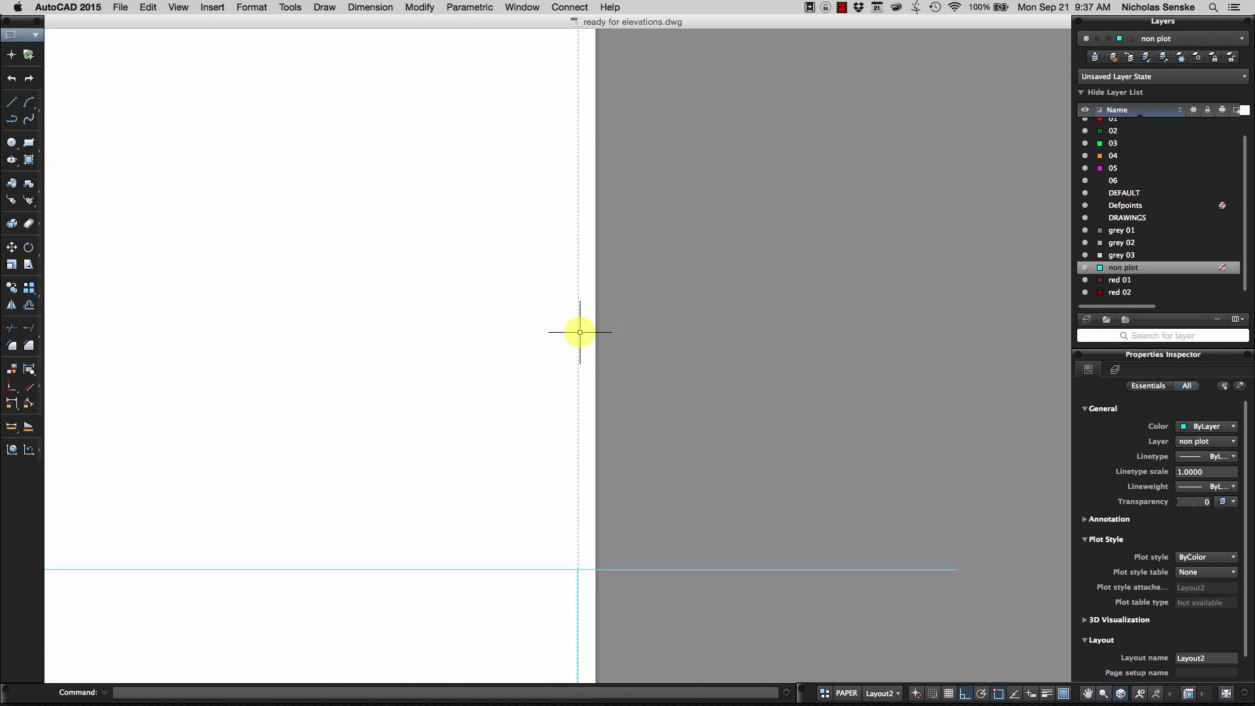
{"action": "scroll", "coordinate": [569, 379], "scroll_direction": "down", "scroll_amount": 5}
{"action": "scroll", "coordinate": [563, 425], "scroll_direction": "down", "scroll_amount": 3}
Nudge the viewport left from the guide endpoint so the plan and elevations line up
{"action": "left_click", "coordinate": [576, 402]}
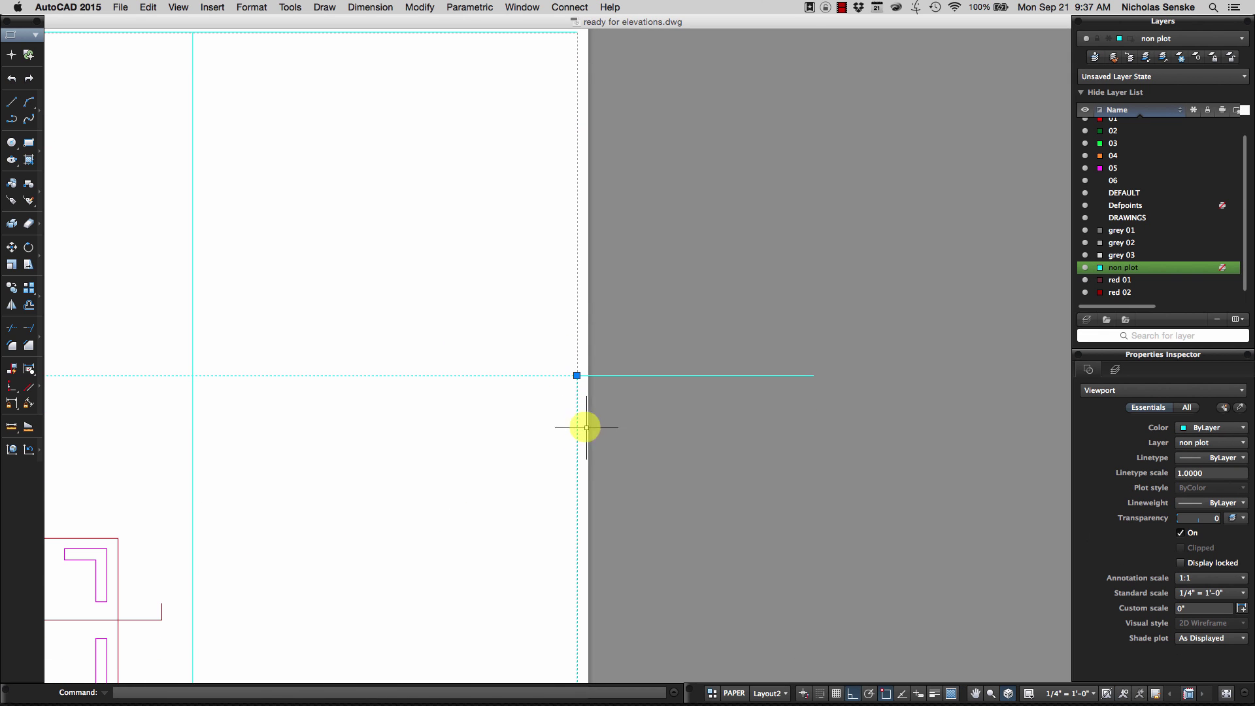
{"action": "scroll", "coordinate": [587, 428], "scroll_direction": "down", "scroll_amount": 6}
{"action": "scroll", "coordinate": [592, 484], "scroll_direction": "down", "scroll_amount": 4}
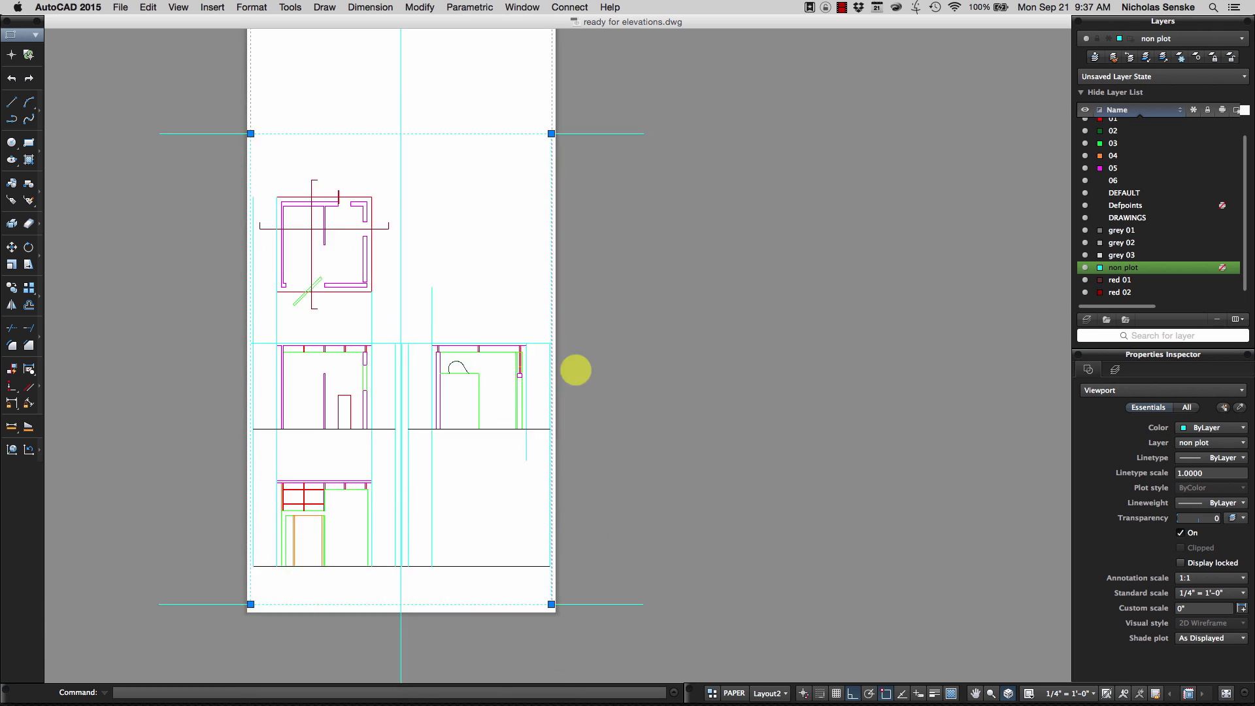
{"action": "scroll", "coordinate": [575, 370], "scroll_direction": "down", "scroll_amount": 2}
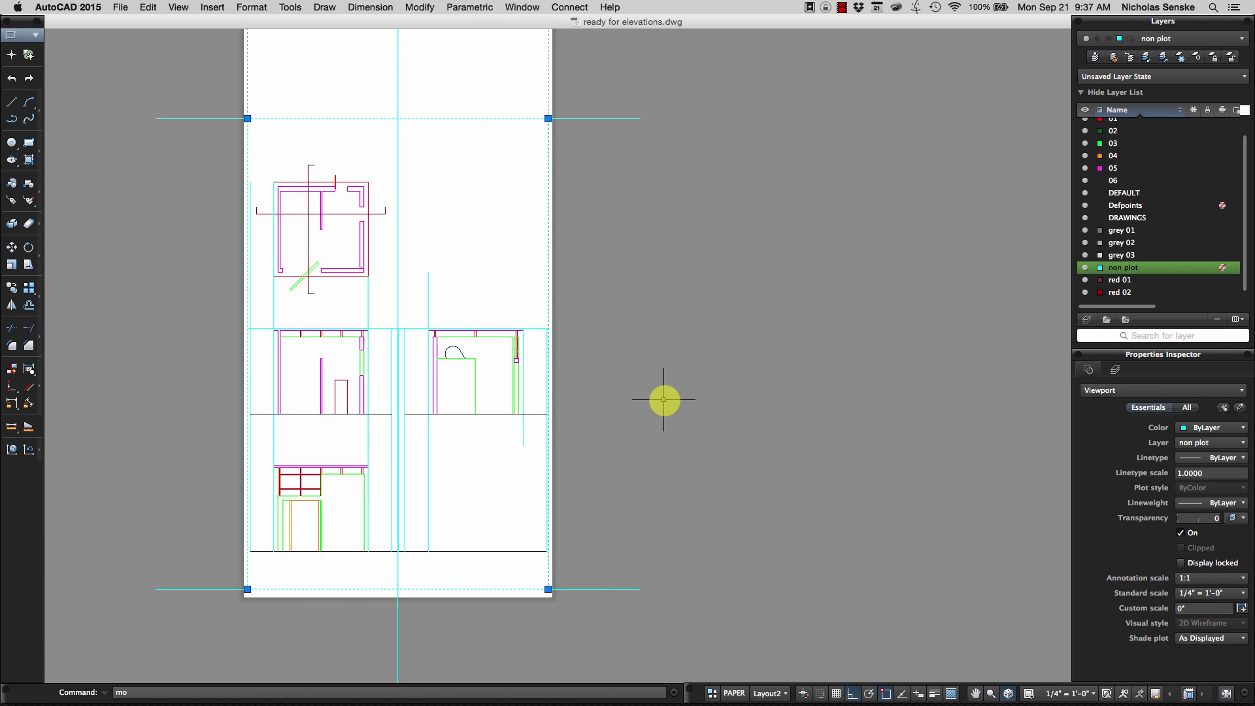
{"action": "key", "text": "Return"}
{"action": "scroll", "coordinate": [406, 331], "scroll_direction": "up", "scroll_amount": 8}
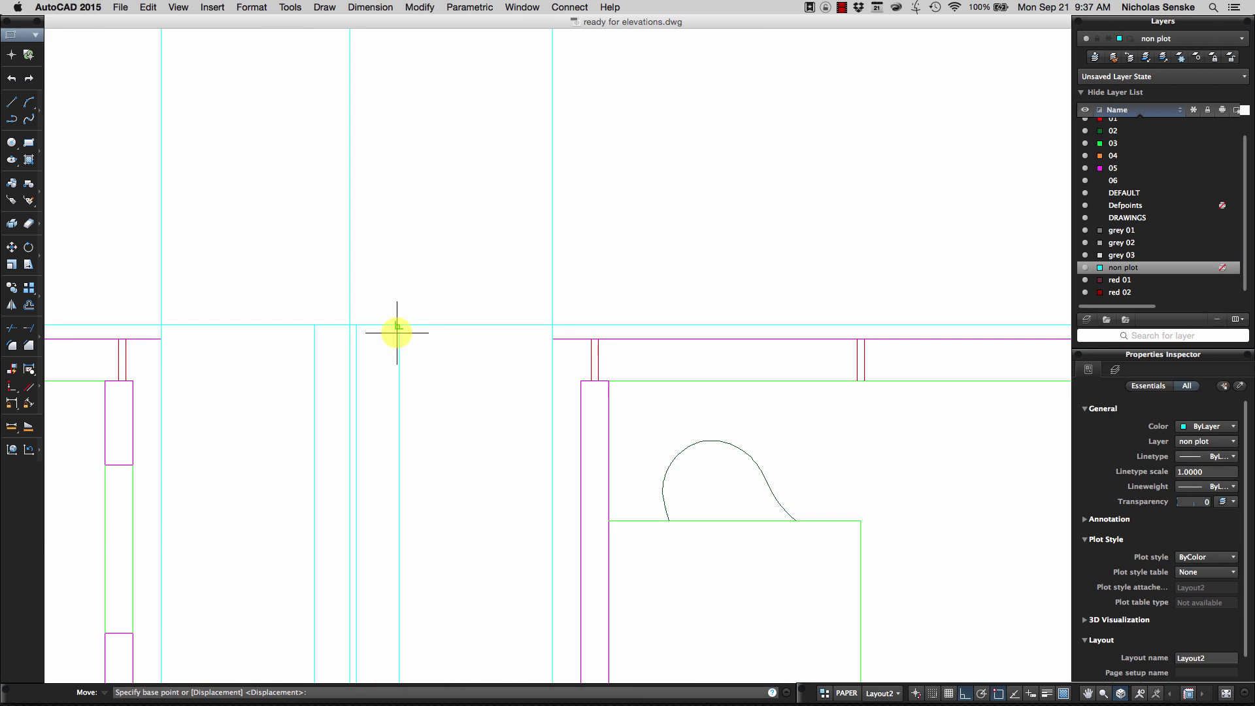
{"action": "left_click", "coordinate": [357, 324]}
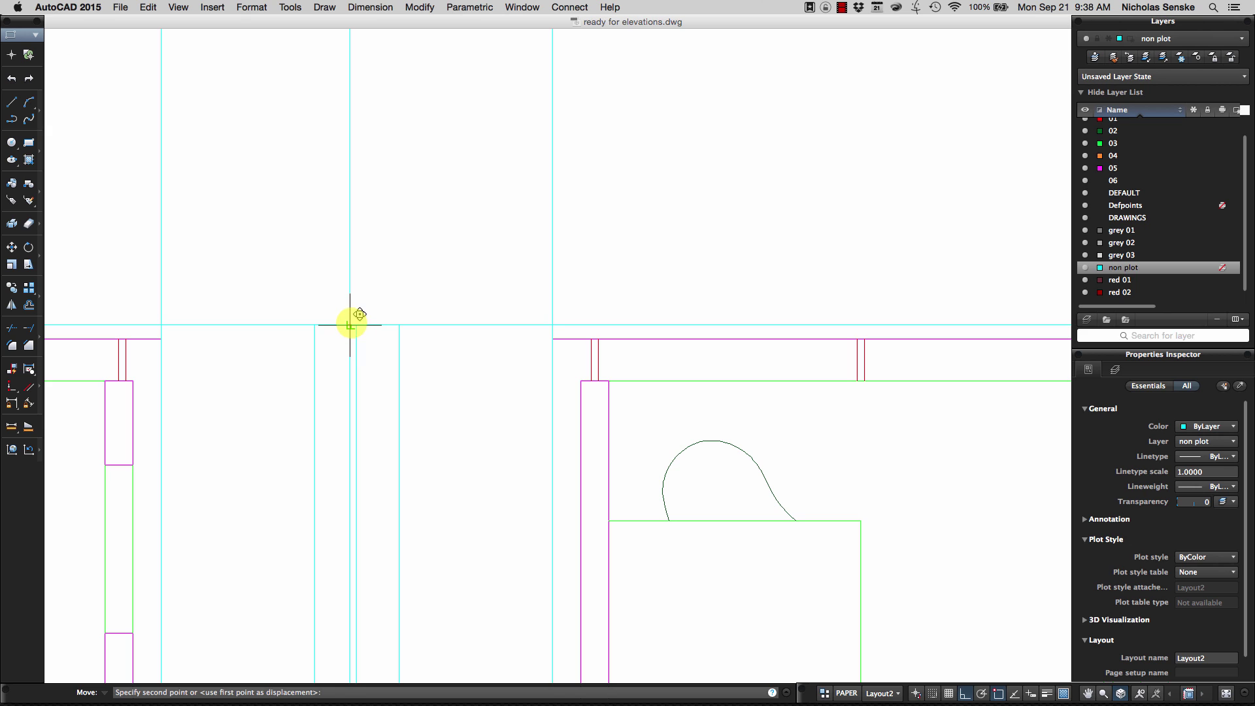
{"action": "left_click", "coordinate": [351, 324]}
{"action": "scroll", "coordinate": [392, 346], "scroll_direction": "down", "scroll_amount": 10}
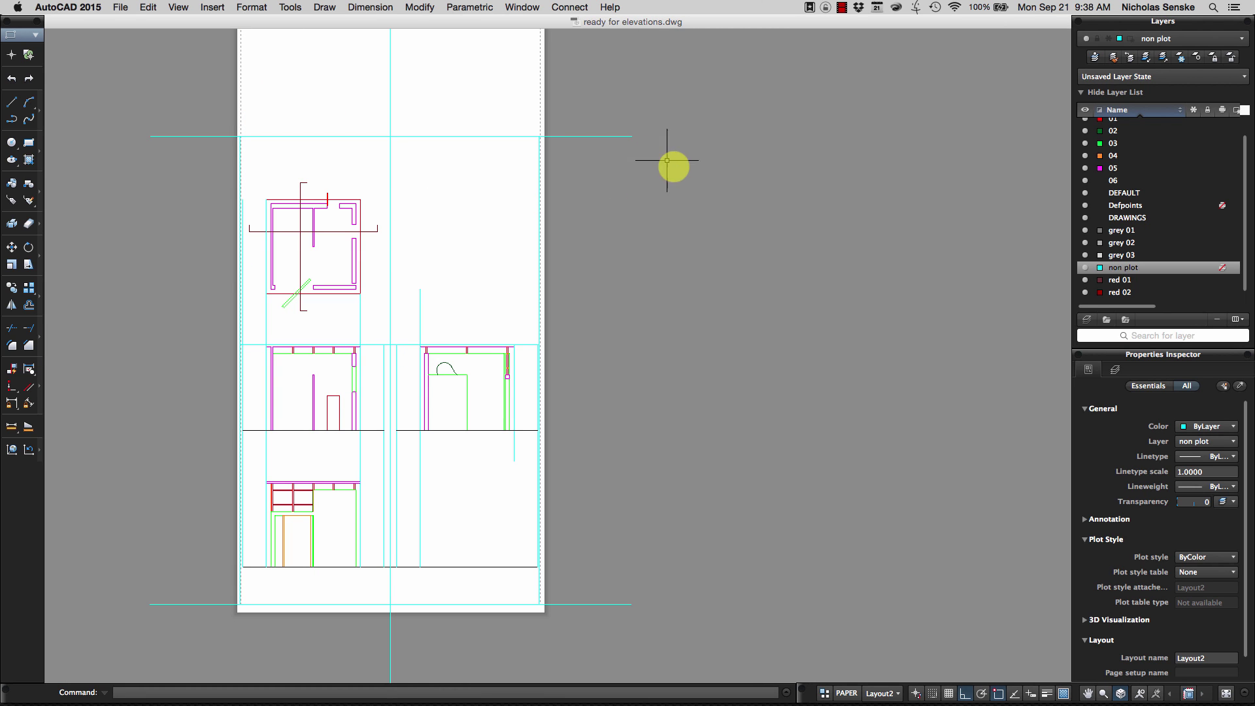
{"action": "scroll", "coordinate": [702, 276], "scroll_direction": "down", "scroll_amount": 3}
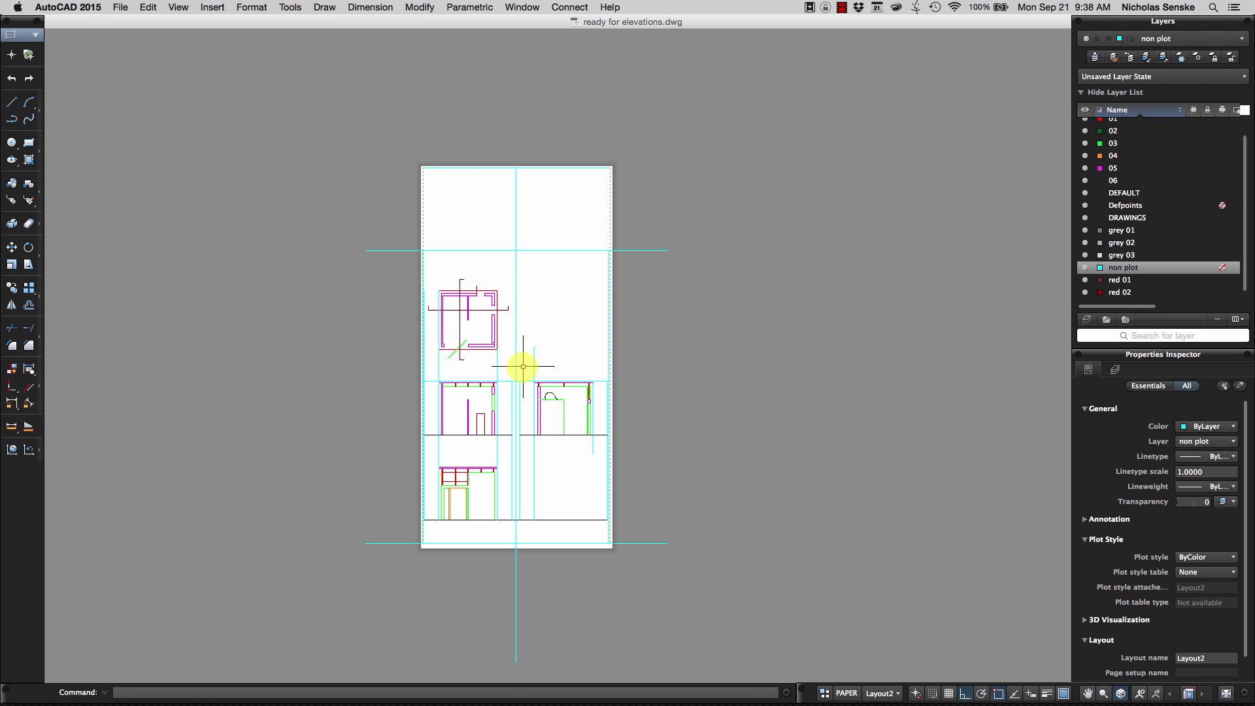
{"action": "scroll", "coordinate": [526, 366], "scroll_direction": "up", "scroll_amount": 4}
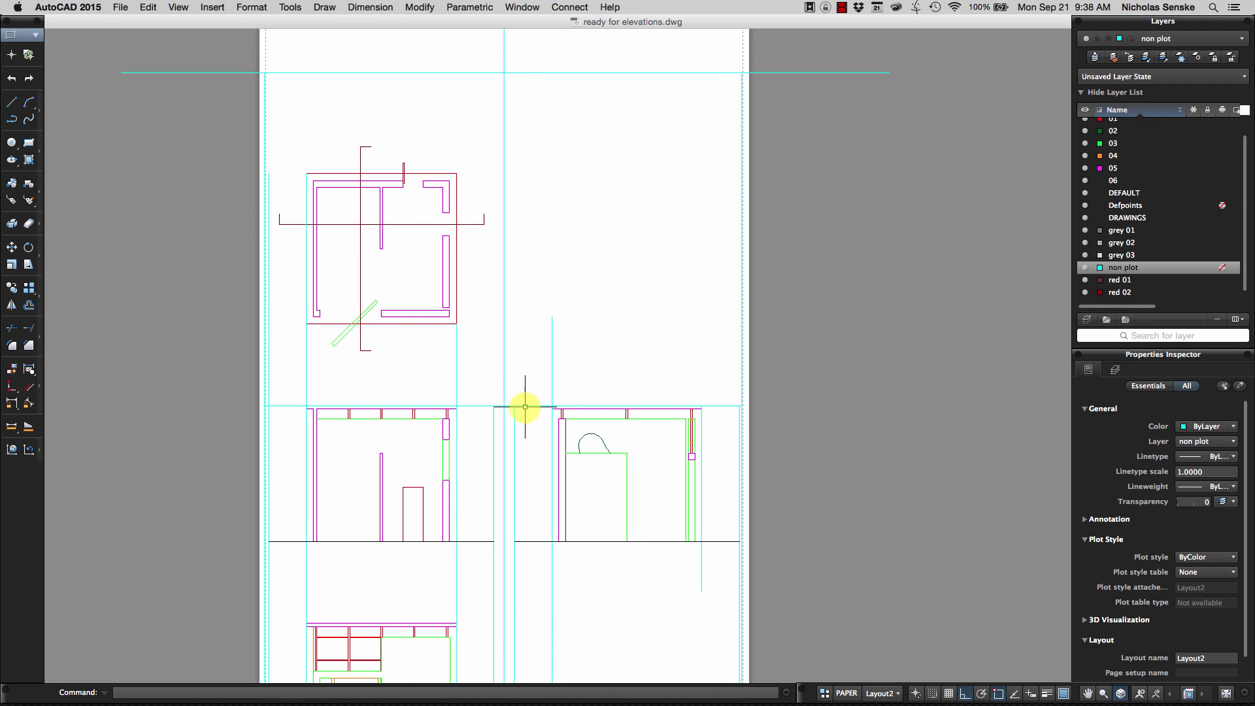
{"action": "scroll", "coordinate": [717, 283], "scroll_direction": "down", "scroll_amount": 4}
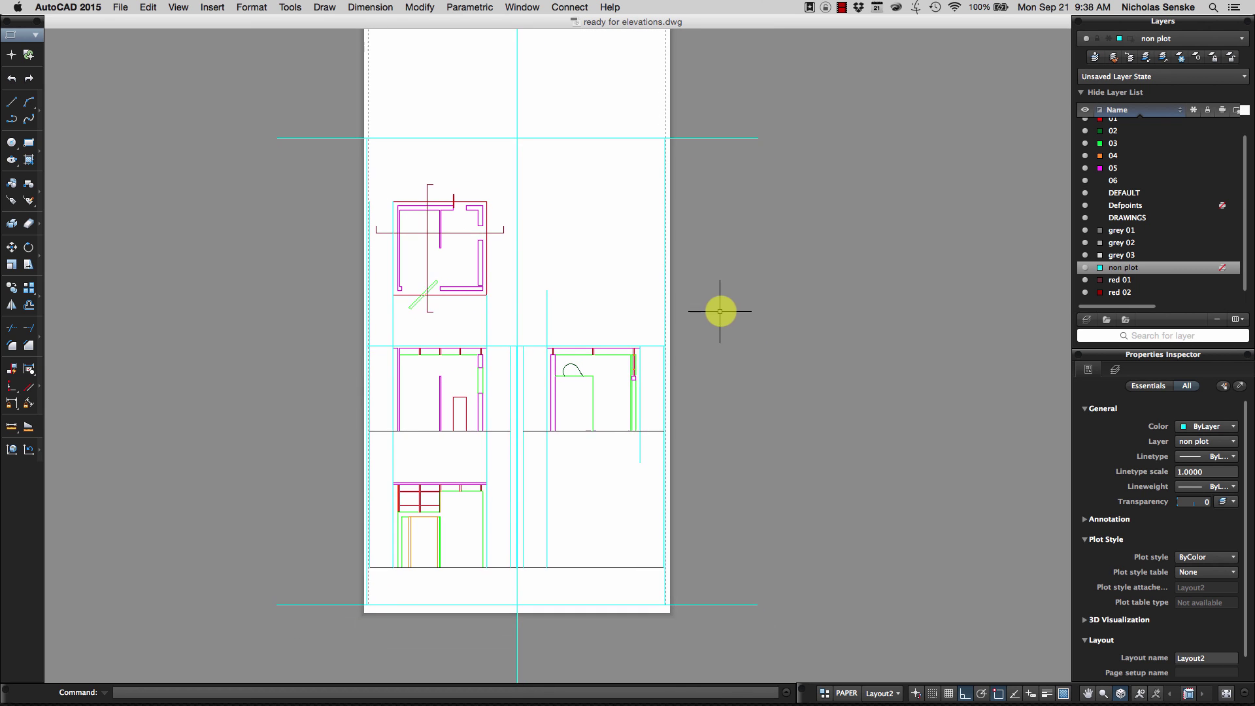
{"action": "scroll", "coordinate": [719, 311], "scroll_direction": "up", "scroll_amount": 5}
{"action": "left_click", "coordinate": [514, 198]}
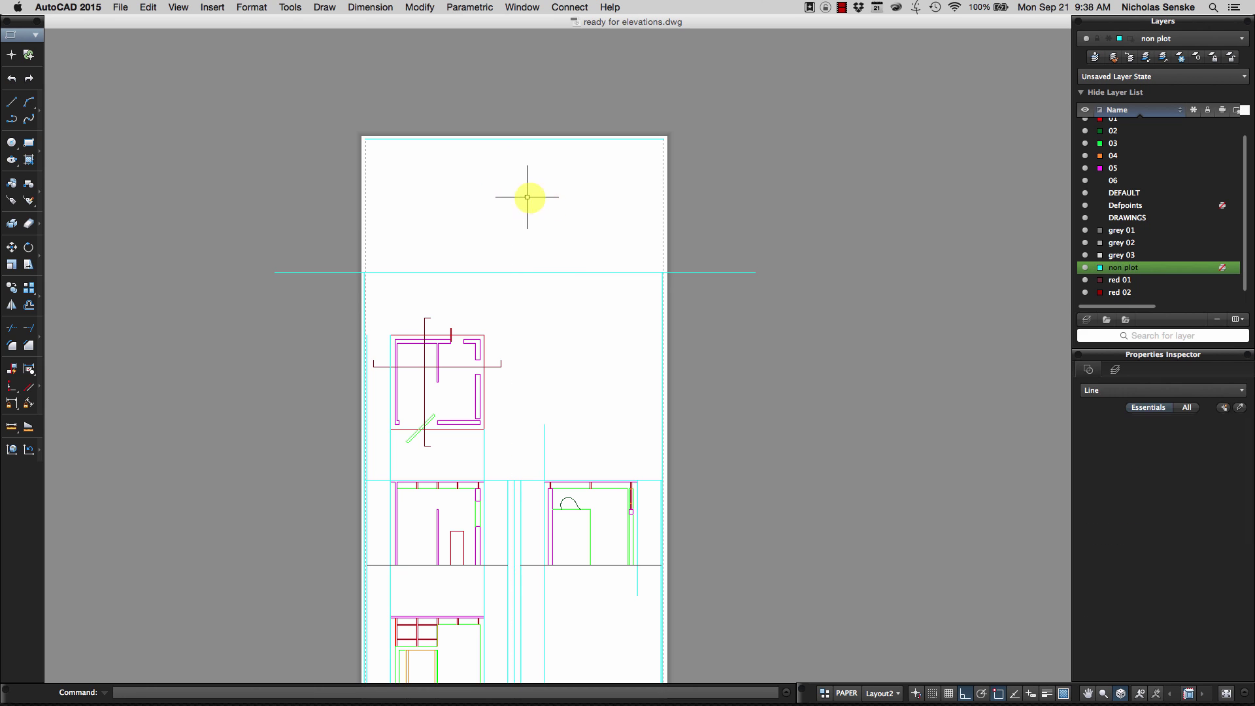
{"action": "key", "text": "Escape"}
{"action": "left_click", "coordinate": [575, 197]}
{"action": "left_click", "coordinate": [507, 78]}
{"action": "scroll", "coordinate": [718, 256], "scroll_direction": "down", "scroll_amount": 3}
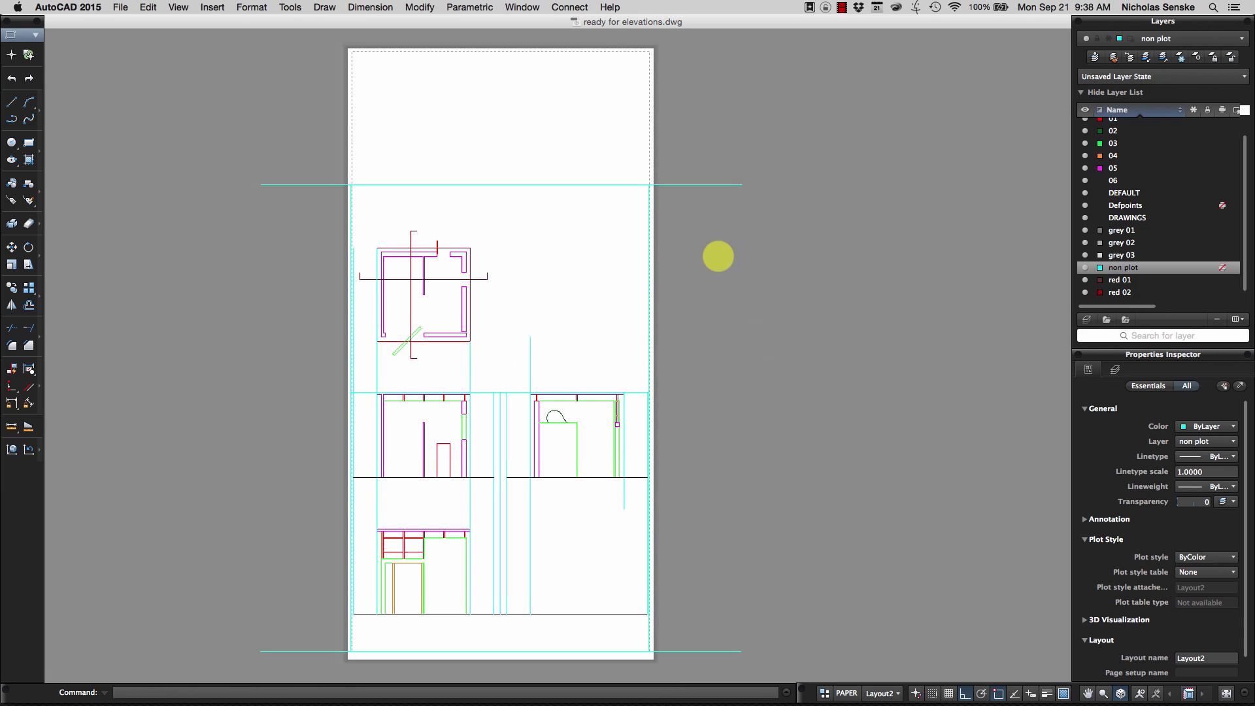
{"action": "scroll", "coordinate": [762, 523], "scroll_direction": "down", "scroll_amount": 3}
{"action": "left_click", "coordinate": [764, 590]}
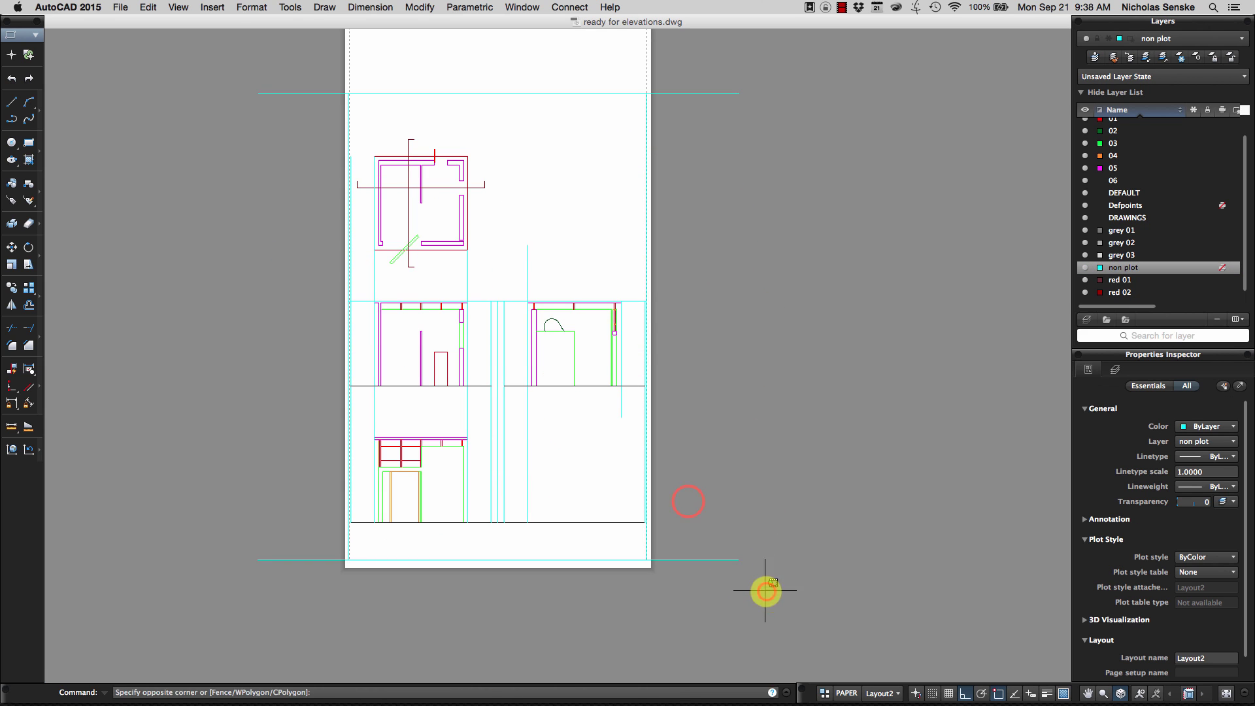
{"action": "scroll", "coordinate": [752, 393], "scroll_direction": "up", "scroll_amount": 4}
{"action": "left_click", "coordinate": [781, 331]}
{"action": "left_click", "coordinate": [706, 140]}
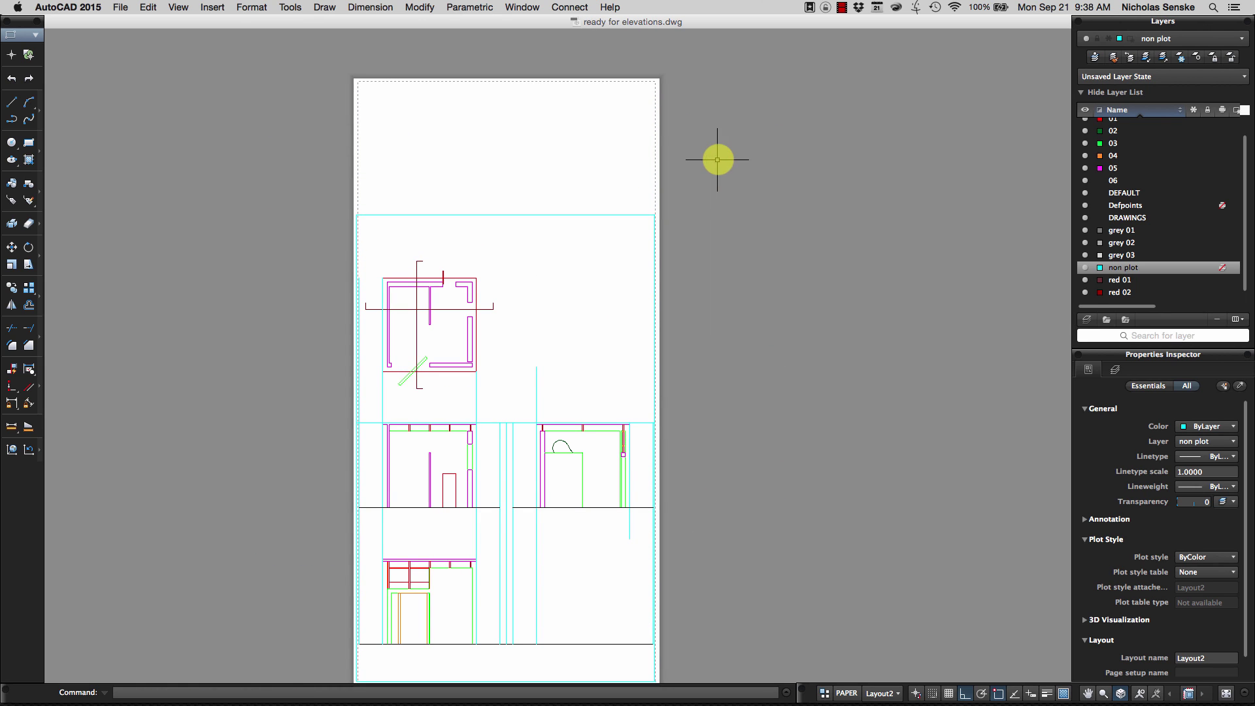
{"action": "scroll", "coordinate": [735, 209], "scroll_direction": "left", "scroll_amount": 2}
{"action": "scroll", "coordinate": [736, 209], "scroll_direction": "down", "scroll_amount": 1}
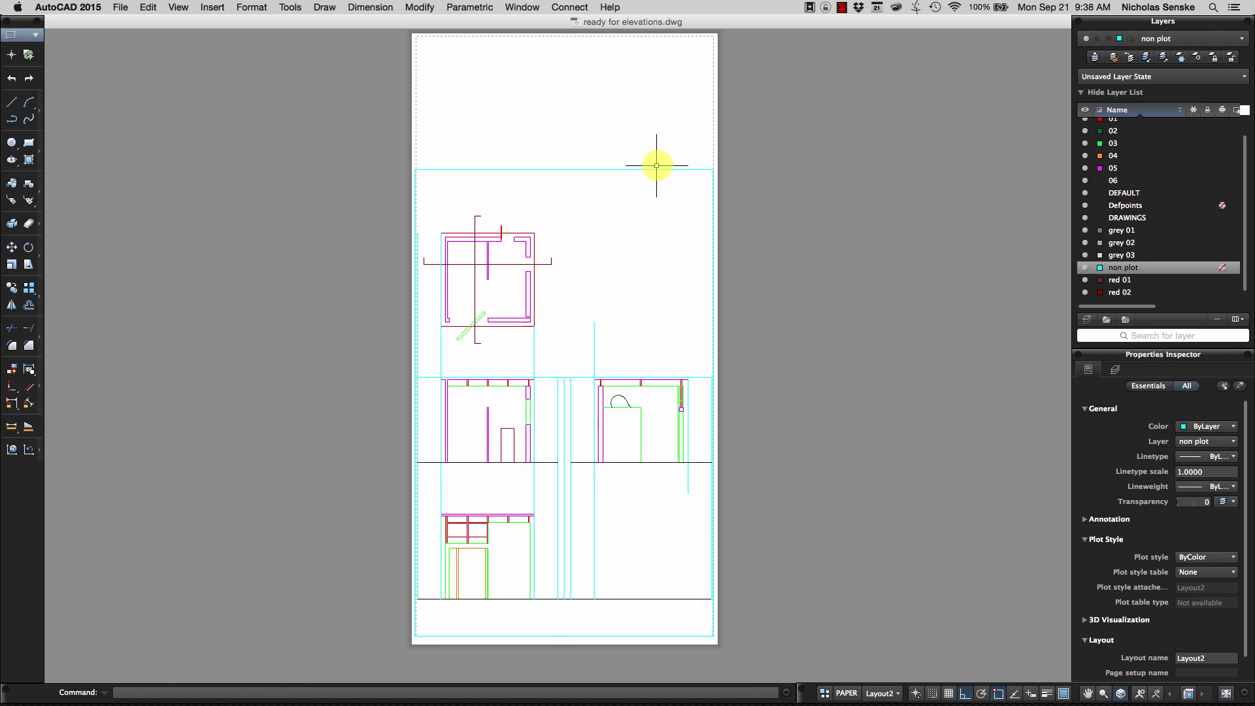
{"action": "scroll", "coordinate": [657, 165], "scroll_direction": "up", "scroll_amount": 2}
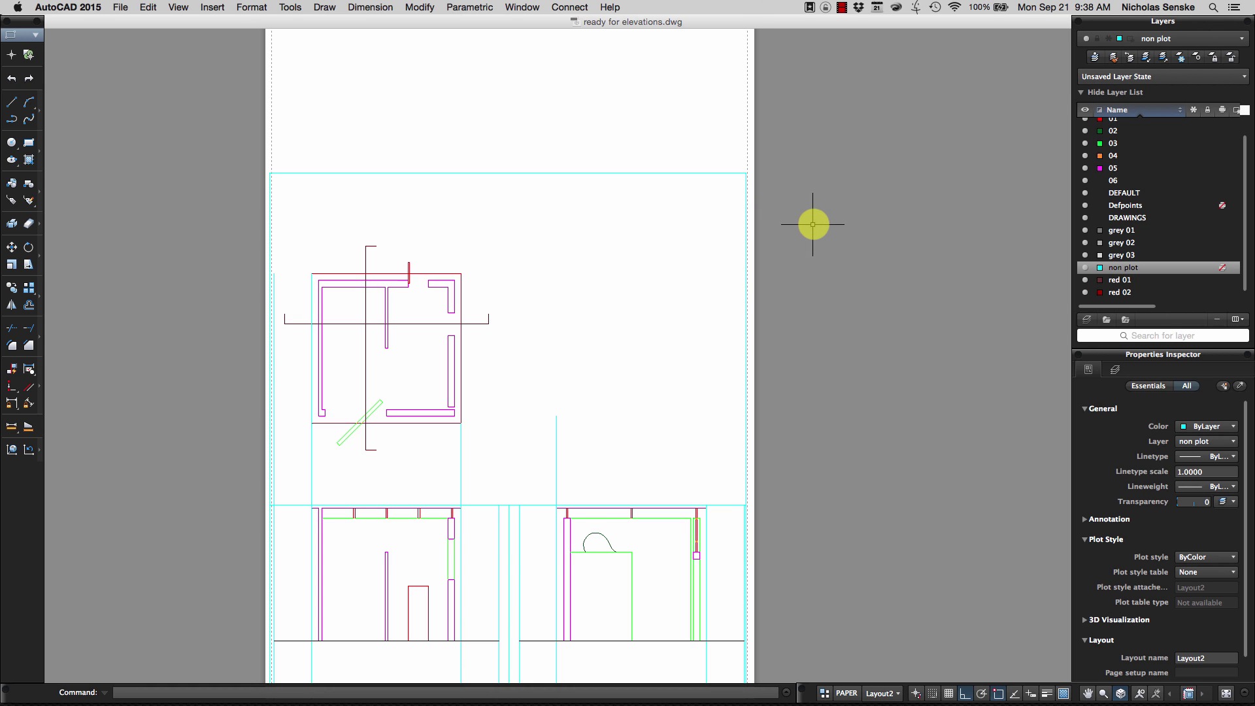
{"action": "scroll", "coordinate": [812, 221], "scroll_direction": "down", "scroll_amount": 2}
{"action": "middle_click_drag", "start_coordinate": [913, 457], "coordinate": [829, 403]}
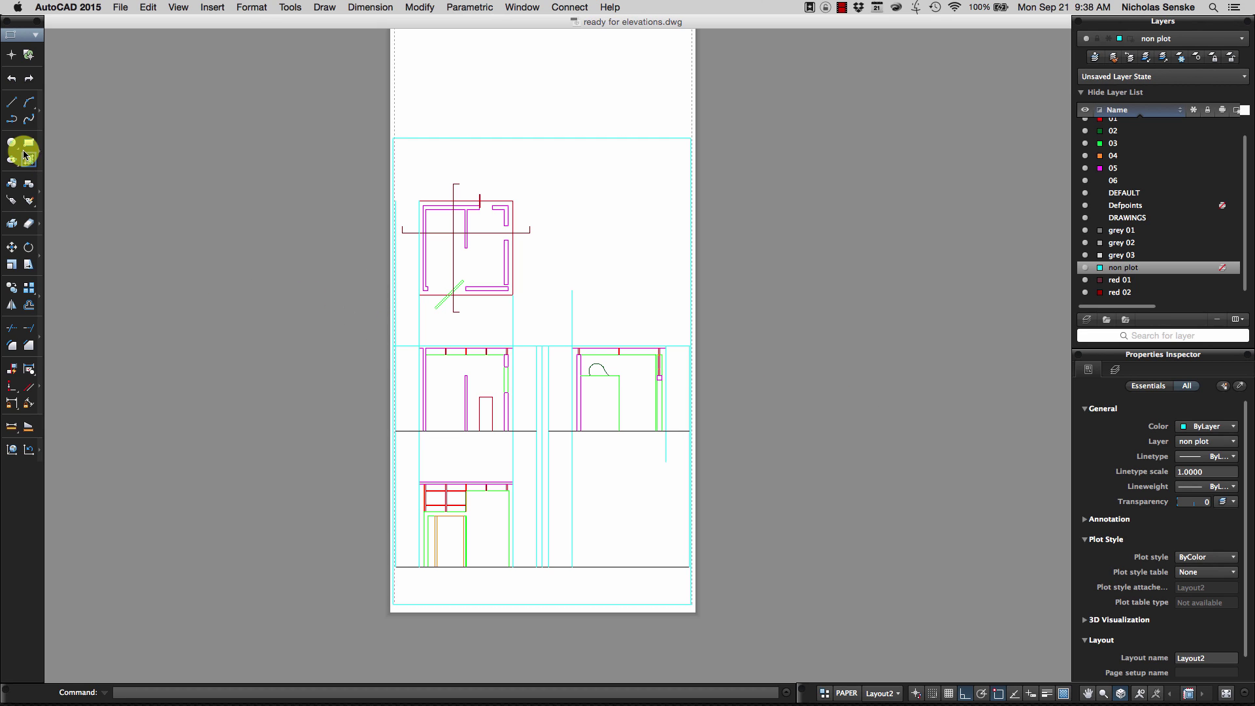
Draw a line along the sheet's bottom edge
{"action": "left_click", "coordinate": [12, 103]}
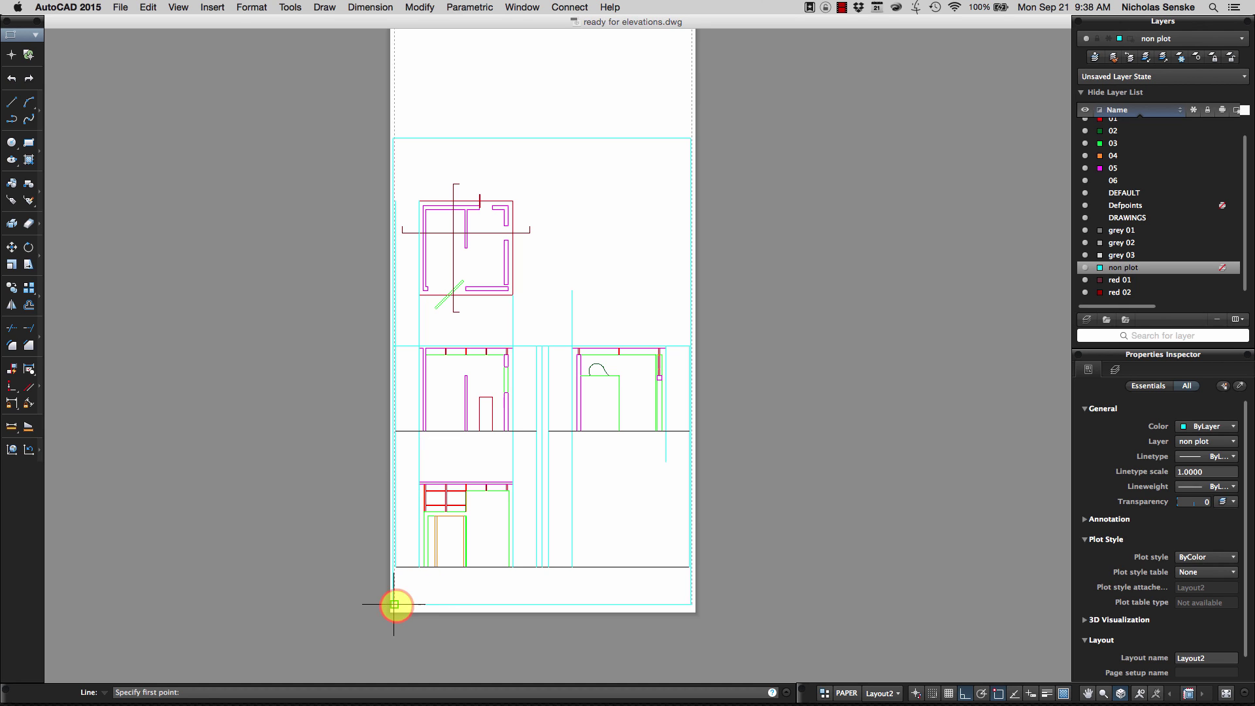
{"action": "right_click", "coordinate": [694, 601]}
{"action": "left_click", "coordinate": [705, 605]}
{"action": "left_click", "coordinate": [676, 603]}
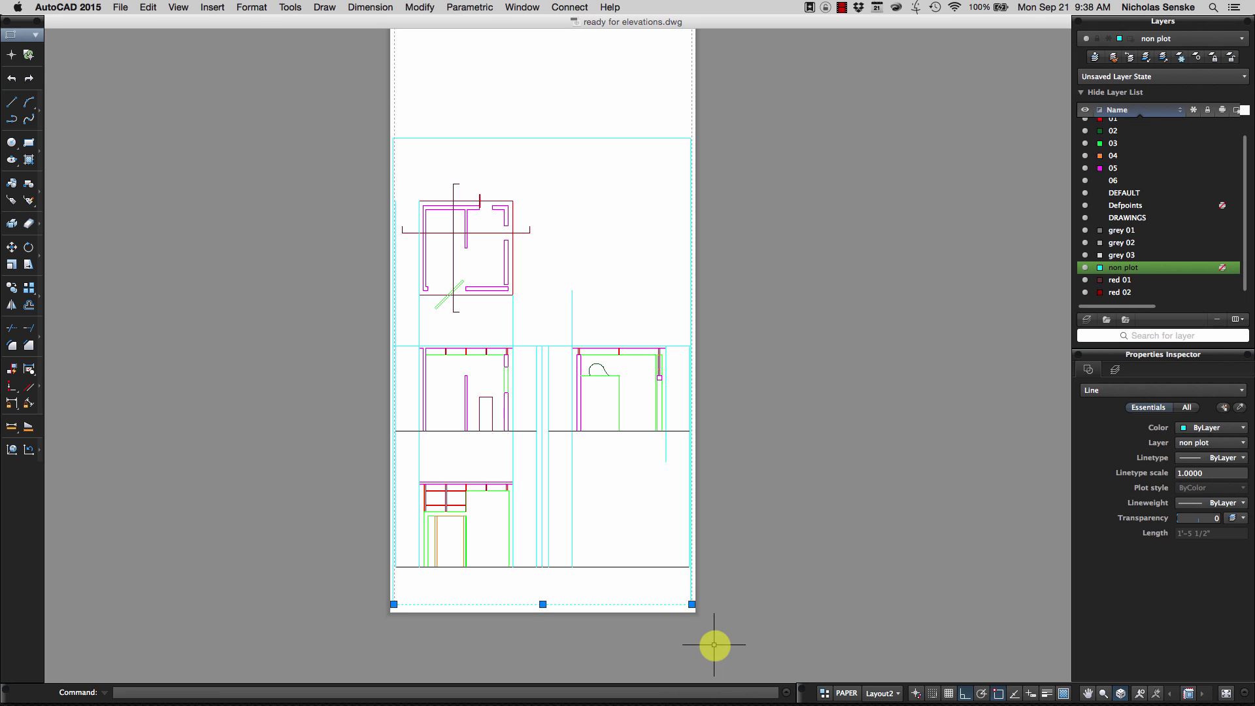
{"action": "scroll", "coordinate": [739, 579], "scroll_direction": "down", "scroll_amount": 1}
{"action": "scroll", "coordinate": [761, 529], "scroll_direction": "up", "scroll_amount": 1}
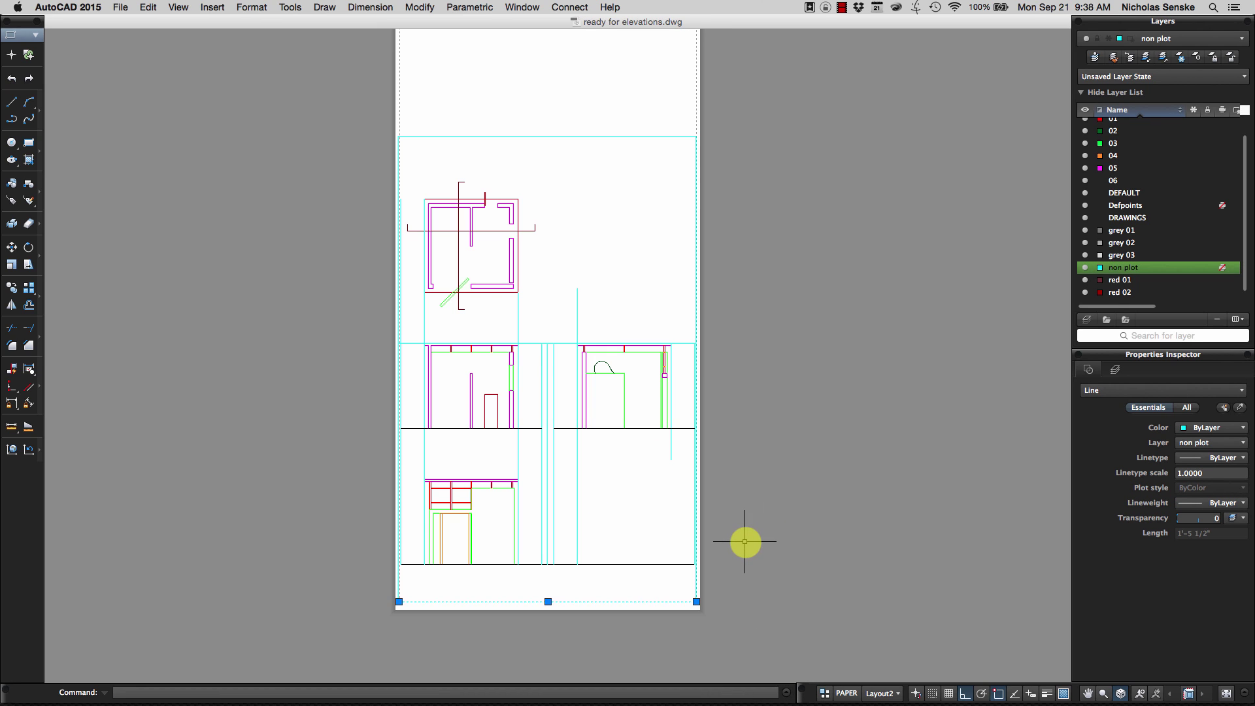
{"action": "key", "text": "Escape"}
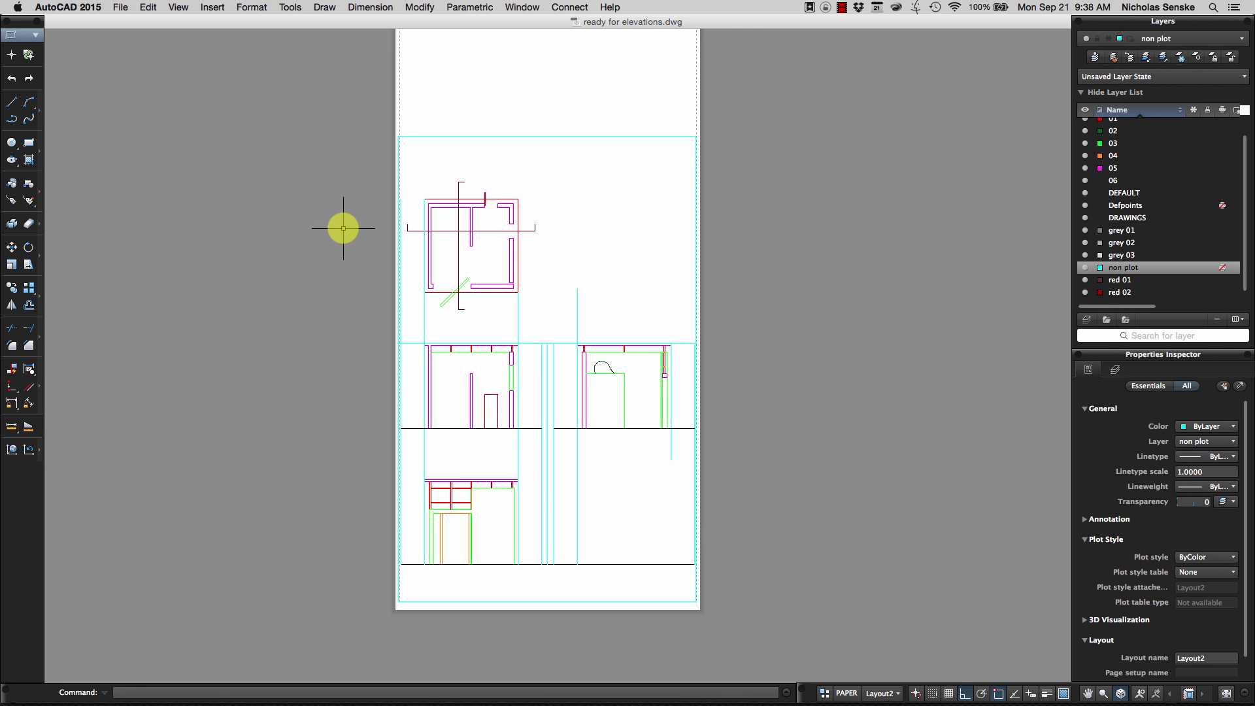
Offset the viewport's bottom edge upward by a distance measured between two points
{"action": "type", "text": "off"}
{"action": "key", "text": "Return"}
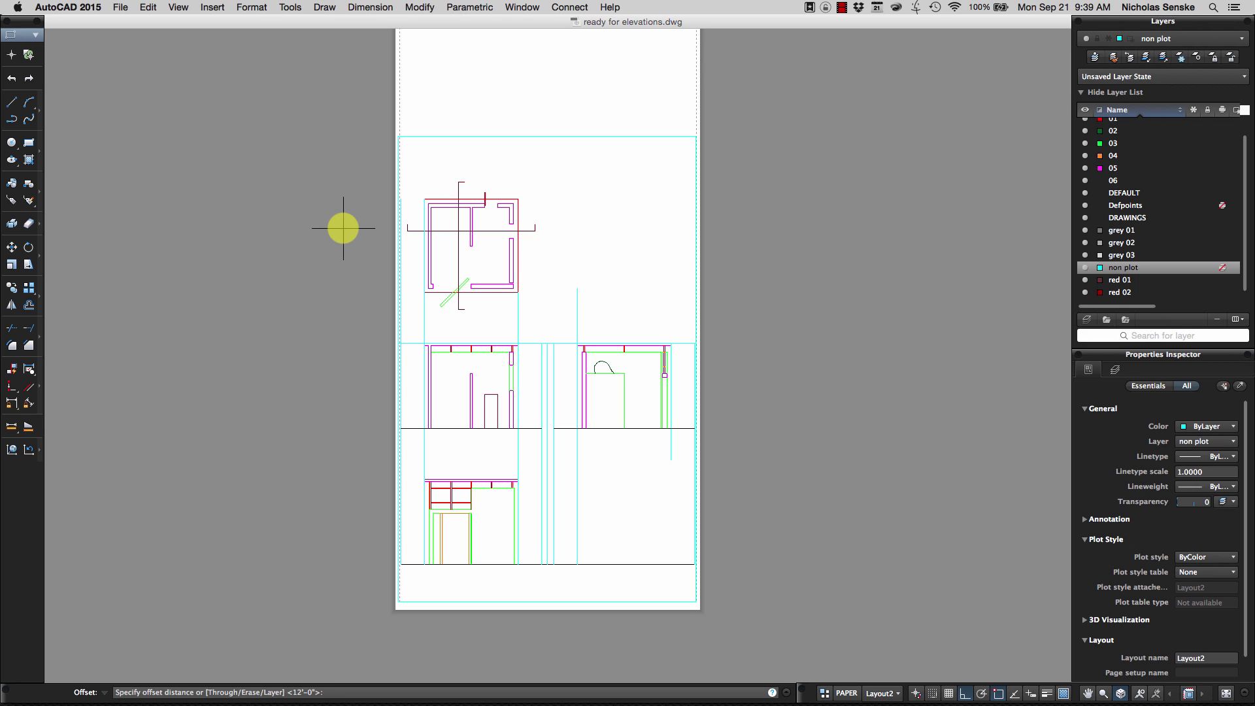
{"action": "scroll", "coordinate": [524, 468], "scroll_direction": "up", "scroll_amount": 2}
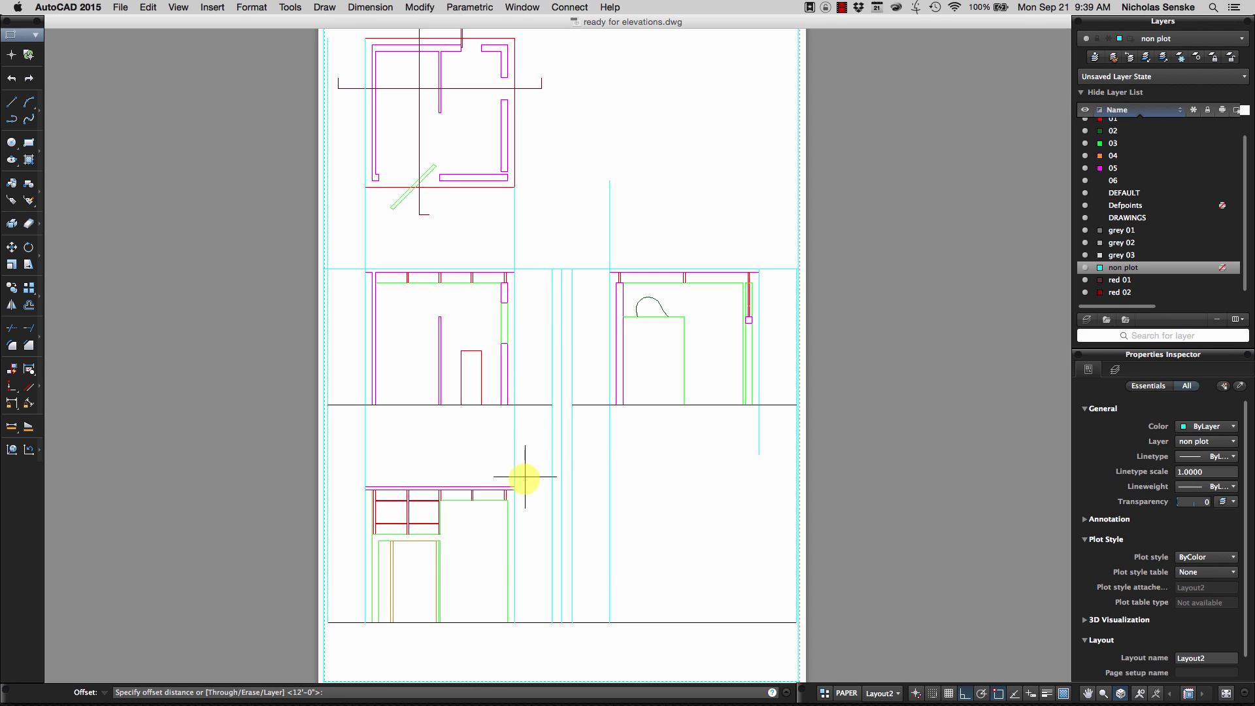
{"action": "left_click", "coordinate": [515, 486]}
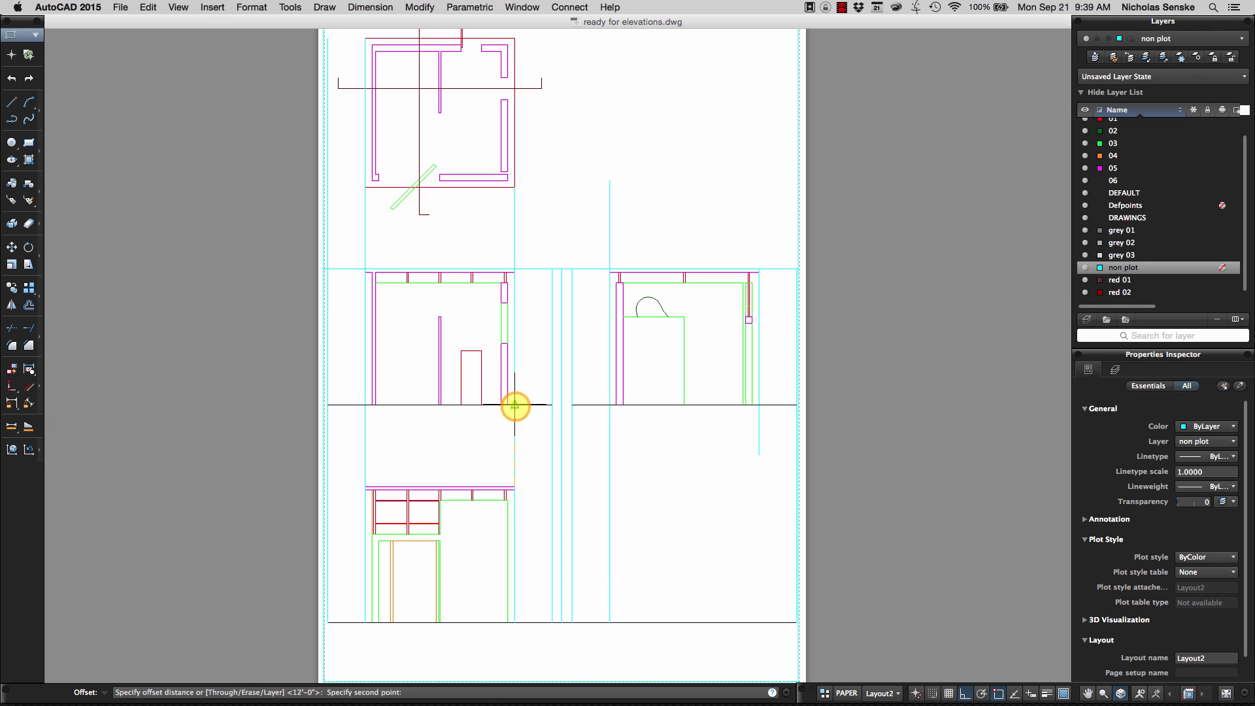
{"action": "left_click", "coordinate": [516, 405]}
{"action": "scroll", "coordinate": [543, 497], "scroll_direction": "down", "scroll_amount": 4}
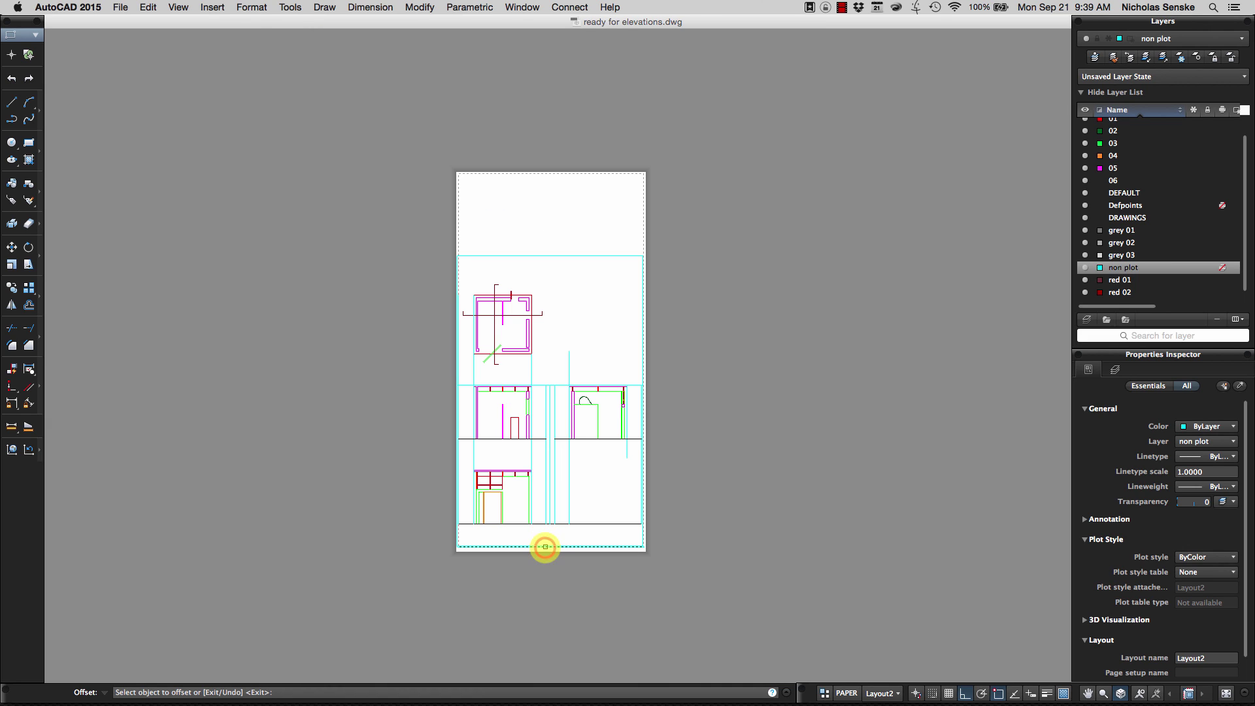
{"action": "left_click", "coordinate": [545, 546]}
{"action": "left_click", "coordinate": [693, 490]}
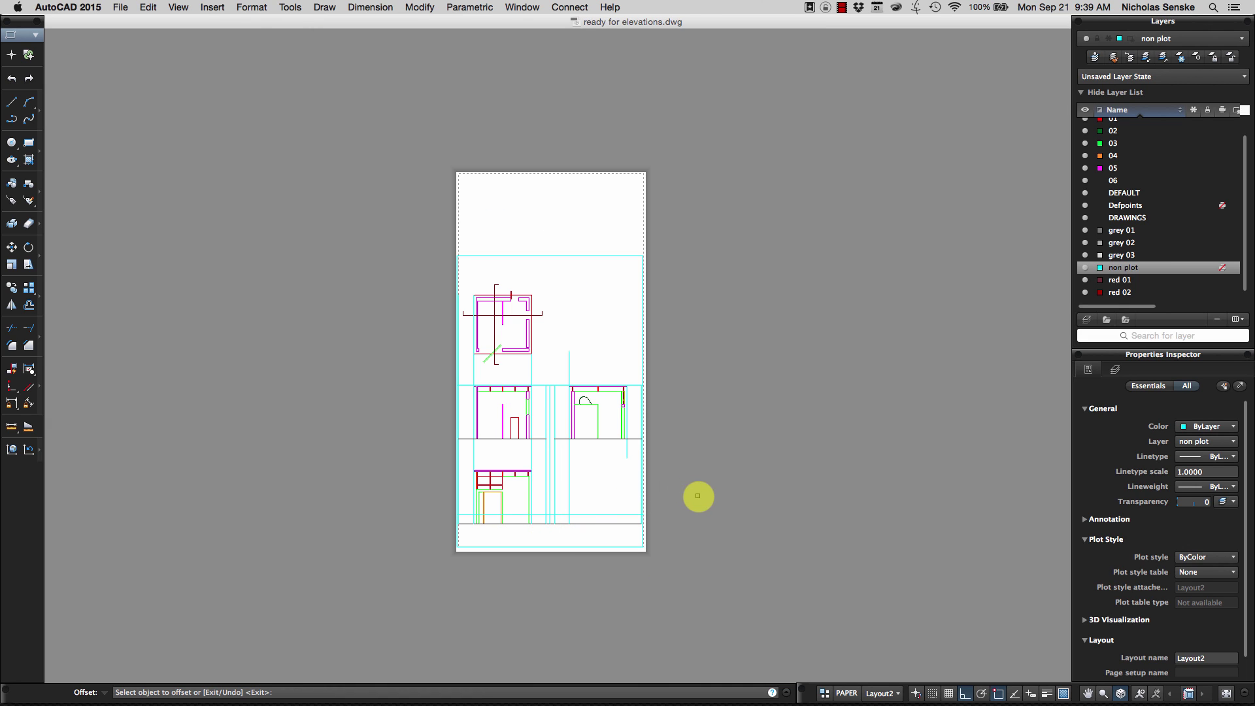
{"action": "right_click", "coordinate": [706, 493]}
{"action": "left_click", "coordinate": [717, 497]}
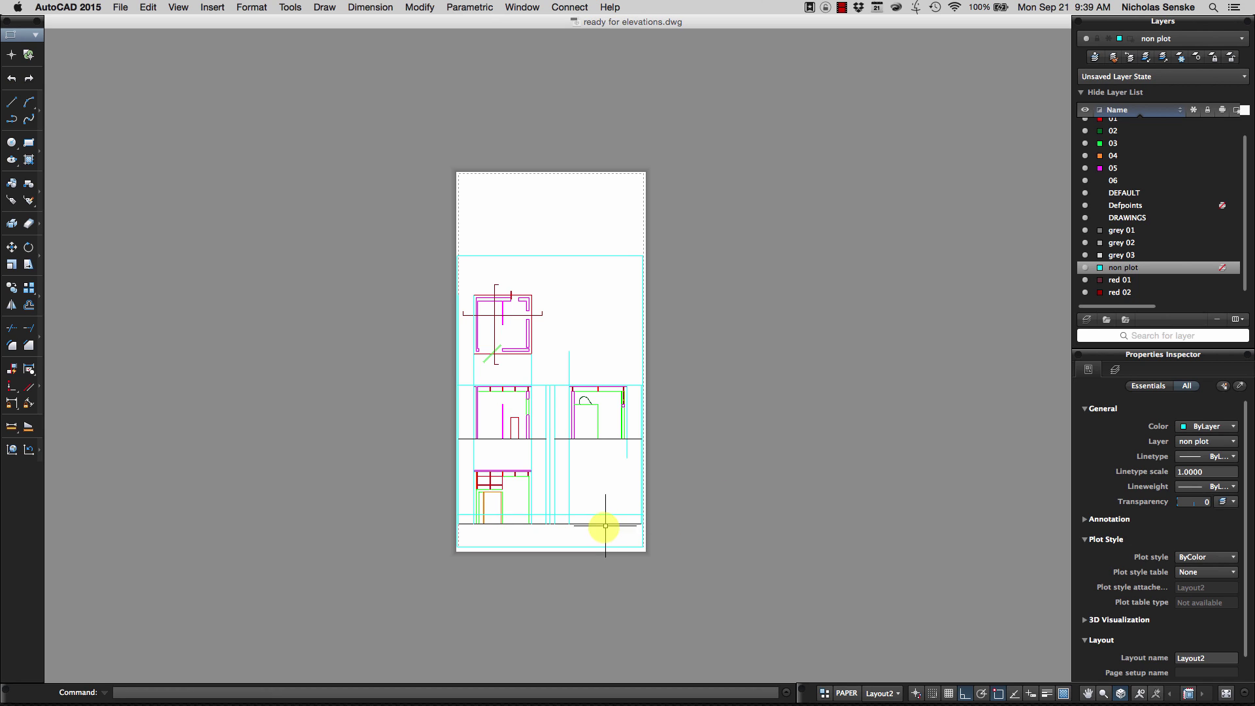
{"action": "scroll", "coordinate": [603, 526], "scroll_direction": "up", "scroll_amount": 2}
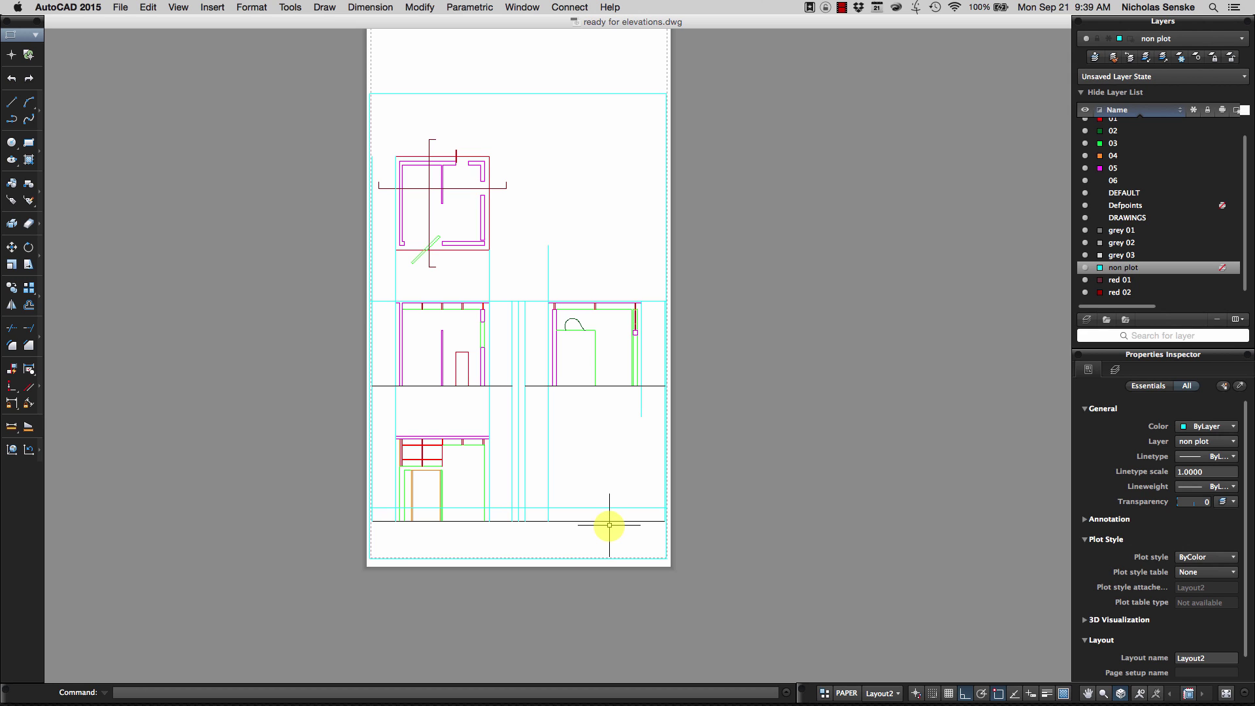
Move the viewport up so the elevations' ground line lands on the offset guide
{"action": "left_click", "coordinate": [613, 559]}
{"action": "key", "text": "Escape"}
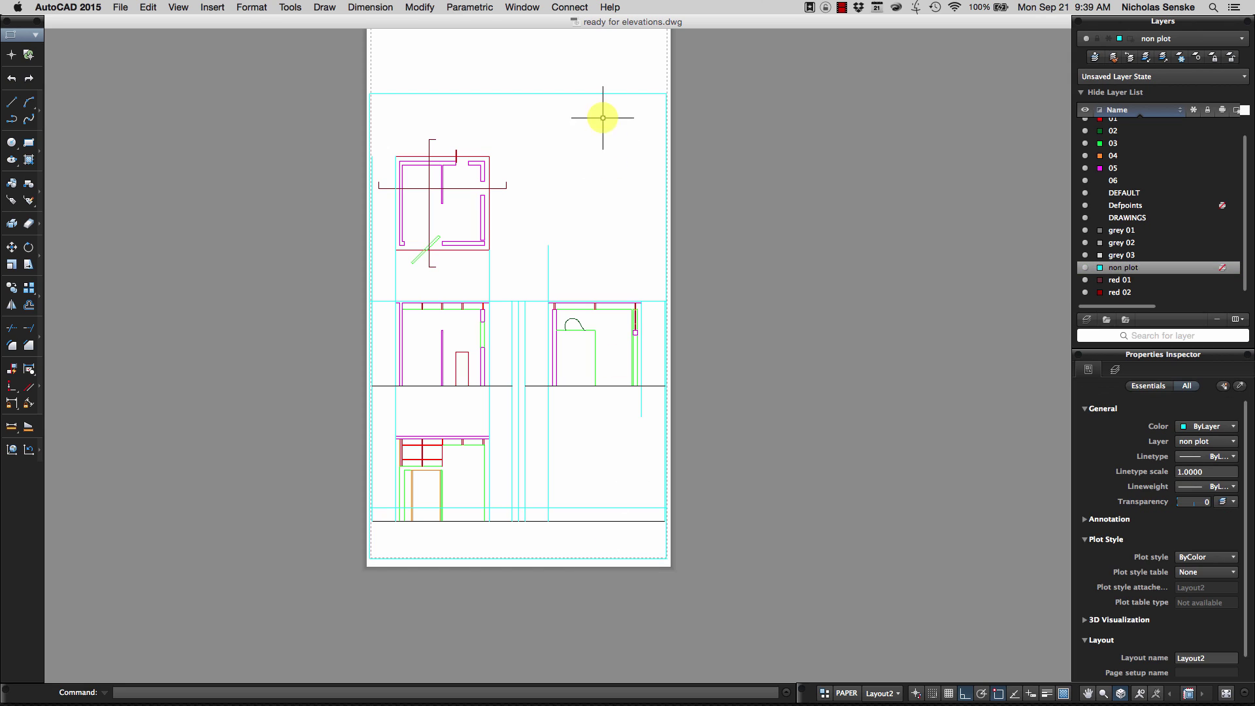
{"action": "left_click", "coordinate": [610, 96]}
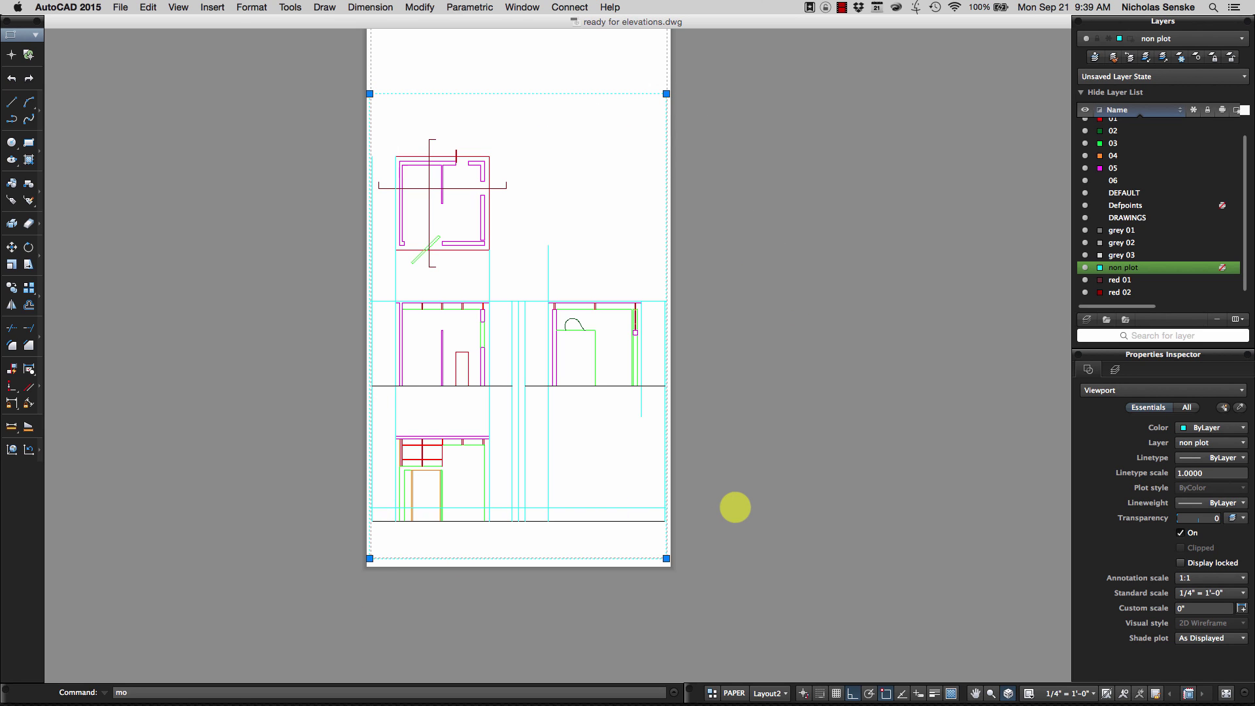
{"action": "key", "text": "Return"}
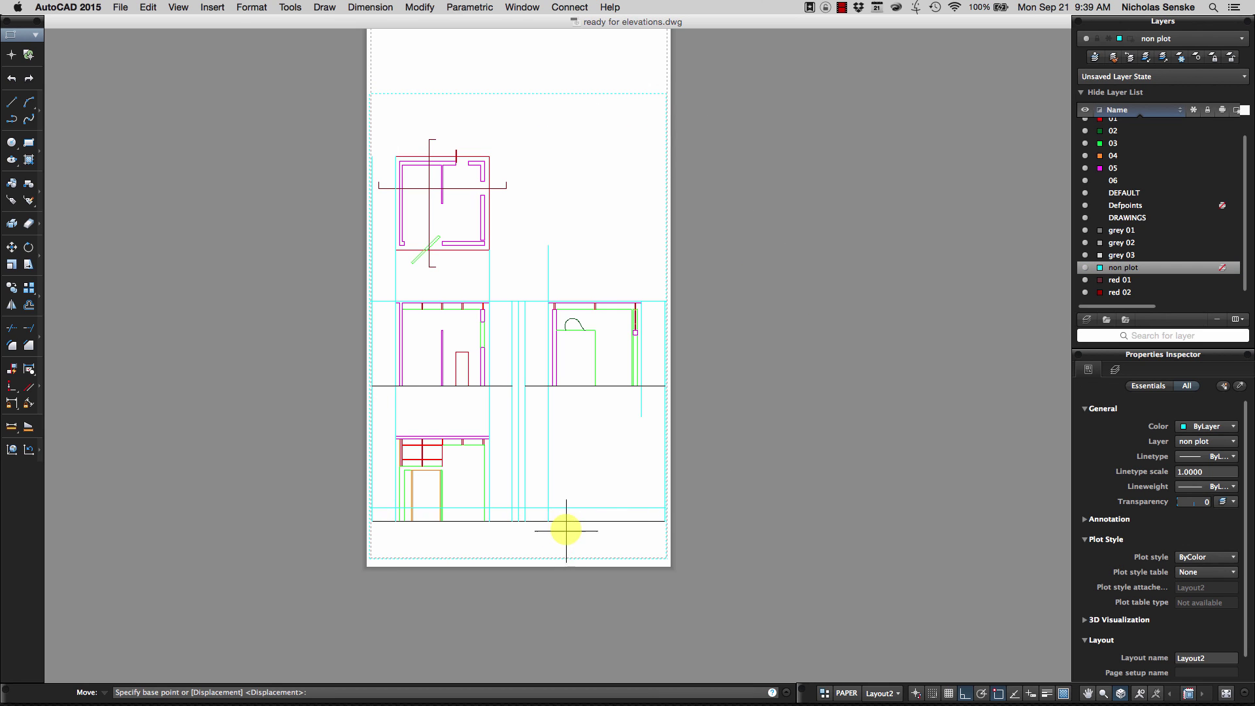
{"action": "scroll", "coordinate": [521, 535], "scroll_direction": "up", "scroll_amount": 3}
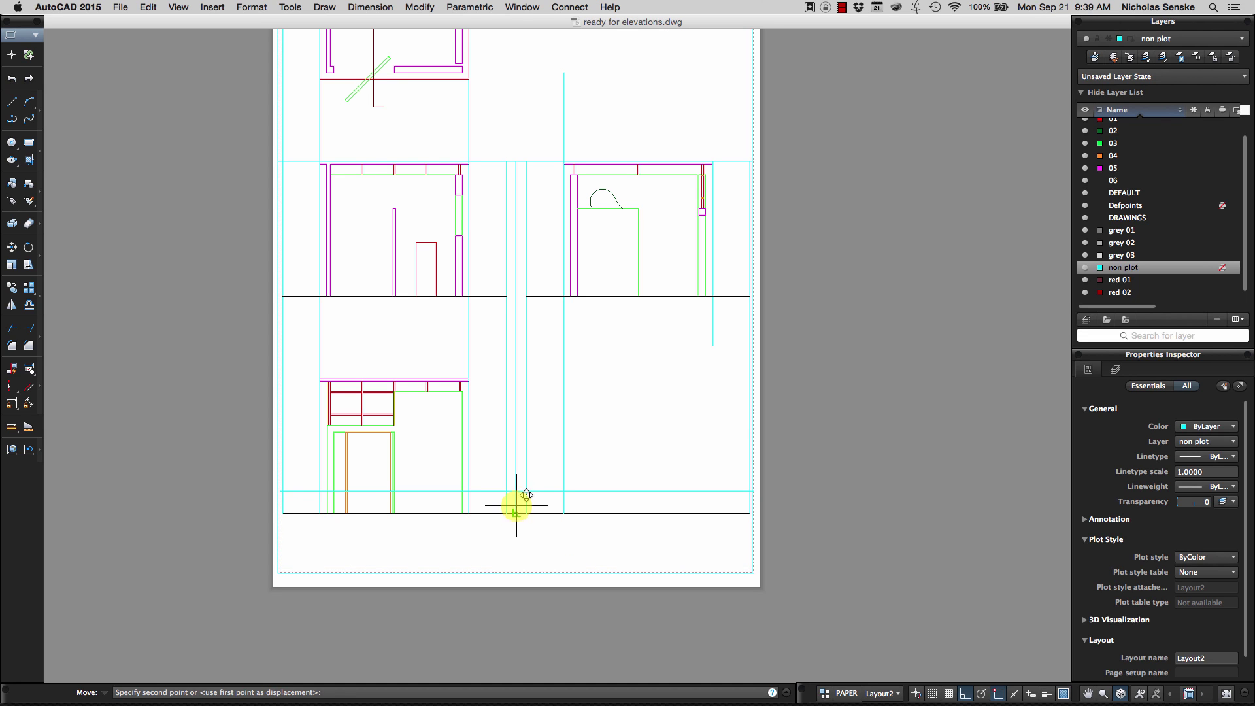
{"action": "left_click", "coordinate": [517, 491]}
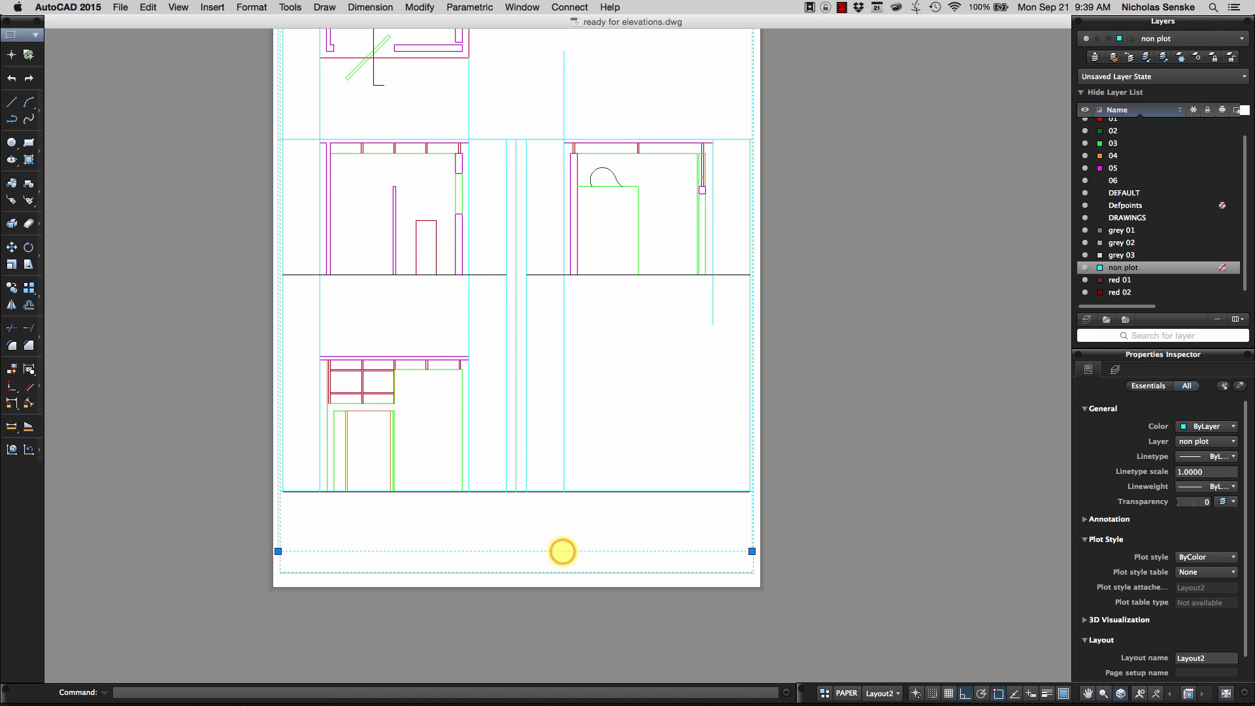
Check the bottom line and viewport placement and recenter the view on the sheet
{"action": "key", "text": "Escape"}
{"action": "left_click", "coordinate": [575, 573]}
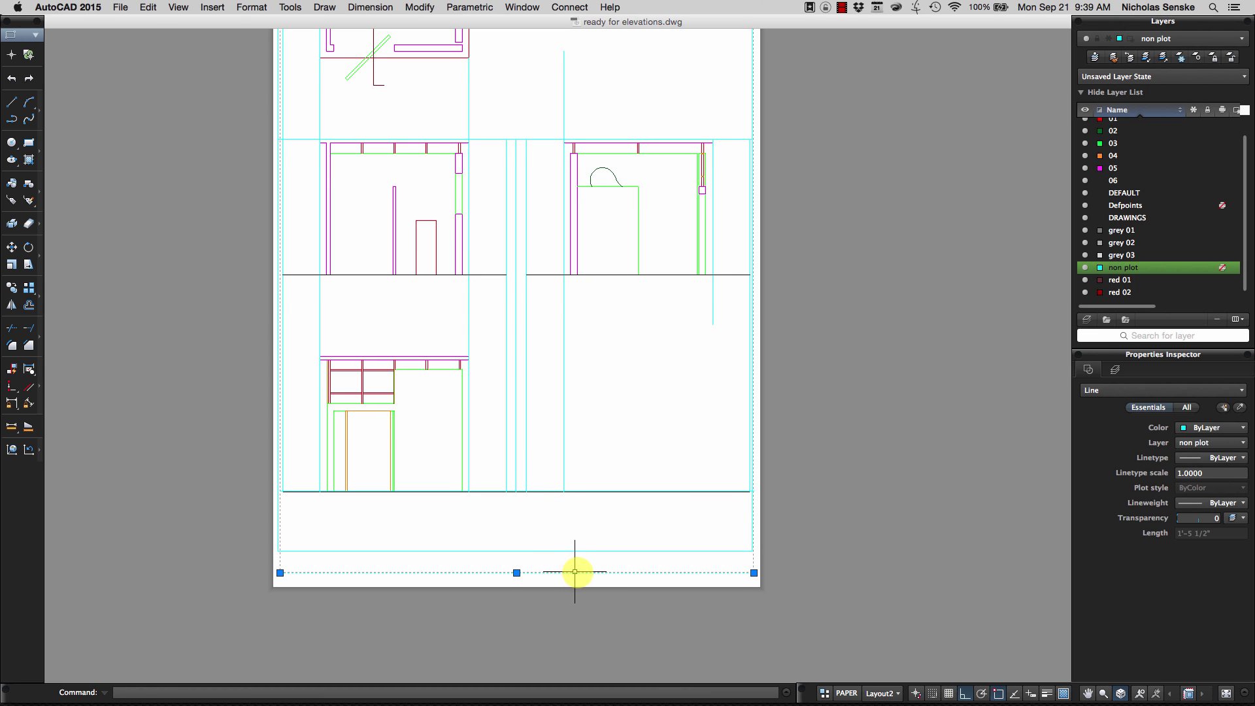
{"action": "key", "text": "Escape"}
{"action": "scroll", "coordinate": [683, 565], "scroll_direction": "down", "scroll_amount": 2}
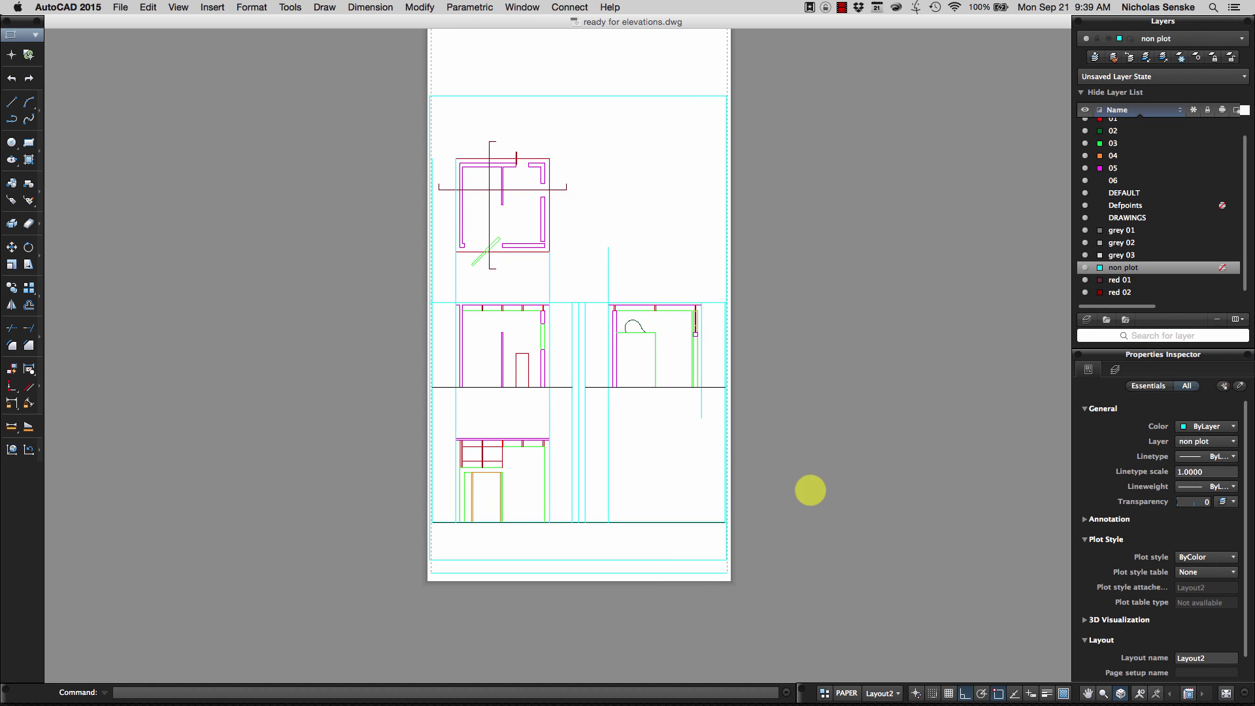
{"action": "middle_click_drag", "start_coordinate": [811, 490], "coordinate": [762, 493]}
{"action": "scroll", "coordinate": [791, 513], "scroll_direction": "down", "scroll_amount": 1}
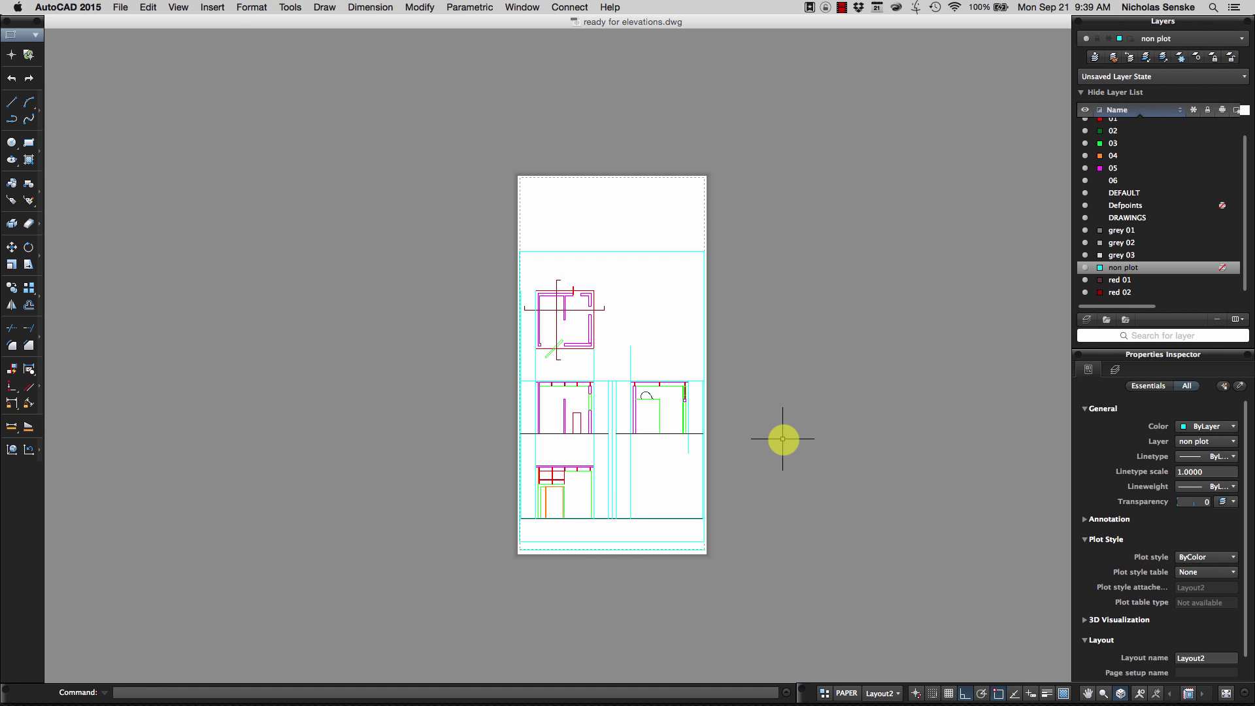
{"action": "scroll", "coordinate": [782, 439], "scroll_direction": "up", "scroll_amount": 1}
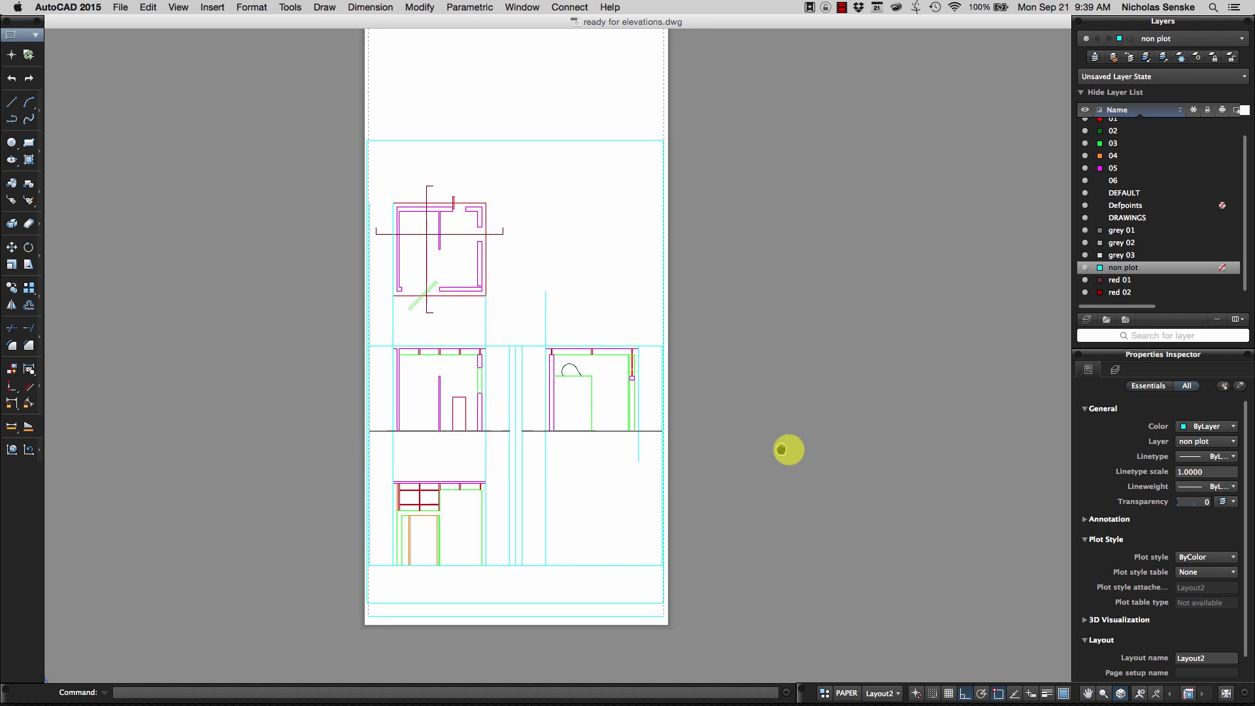
{"action": "scroll", "coordinate": [791, 449], "scroll_direction": "left", "scroll_amount": 3}
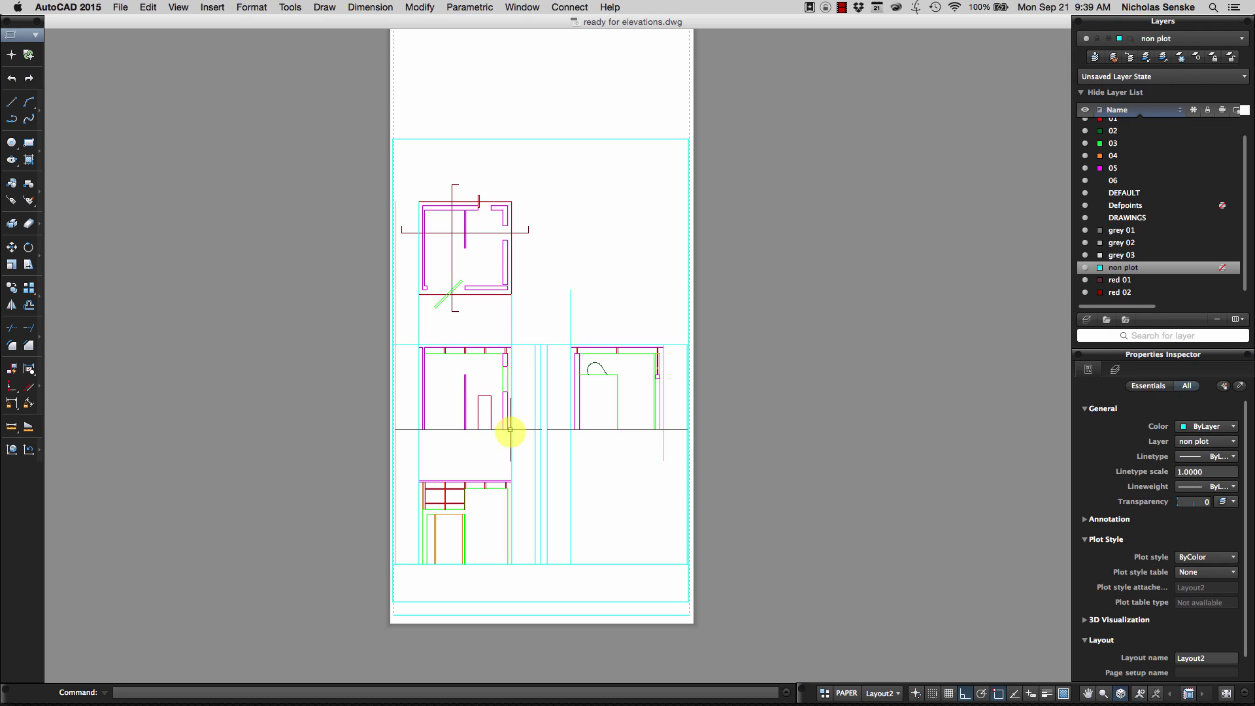
{"action": "left_click", "coordinate": [541, 614]}
{"action": "key", "text": "Escape"}
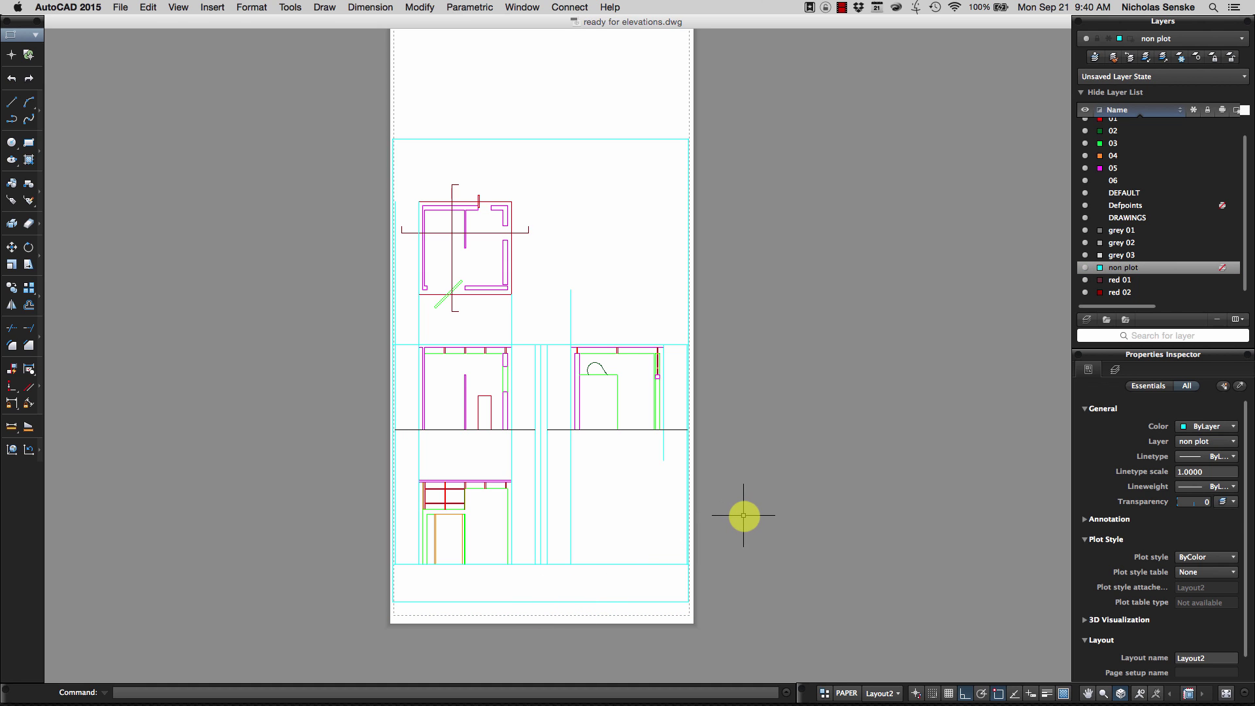
{"action": "scroll", "coordinate": [743, 516], "scroll_direction": "down", "scroll_amount": 2}
{"action": "scroll", "coordinate": [784, 456], "scroll_direction": "up", "scroll_amount": 2}
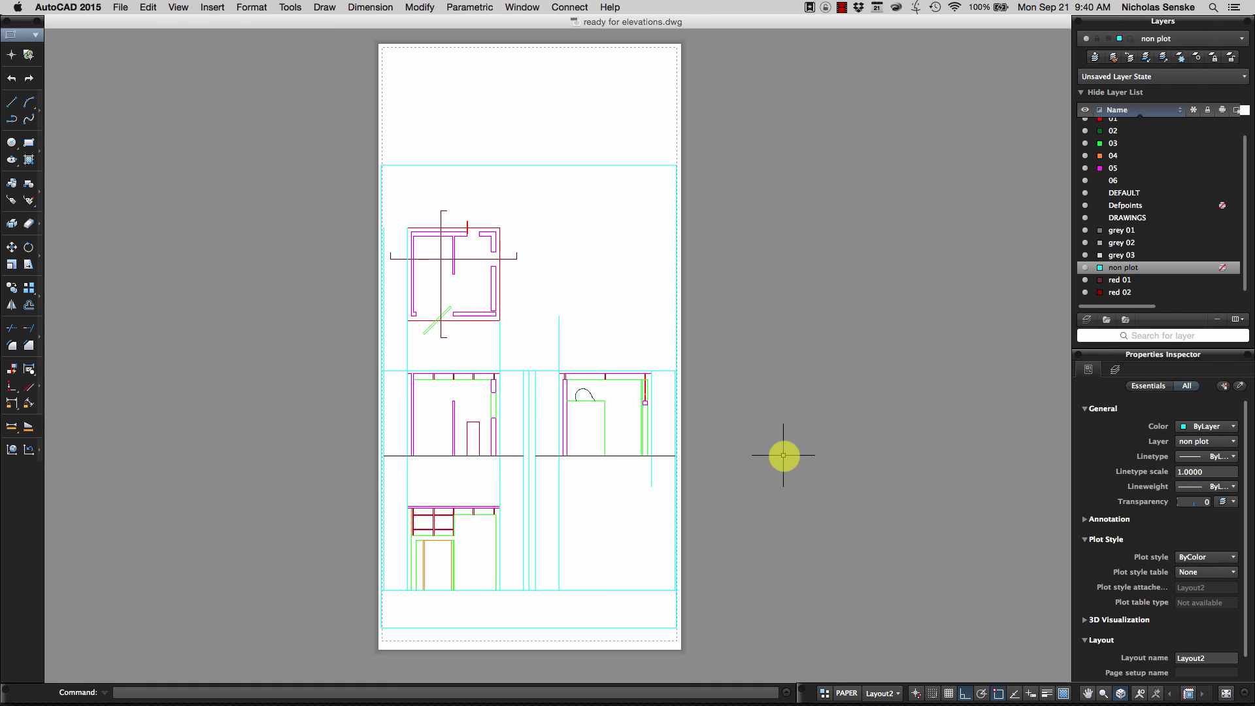
{"action": "scroll", "coordinate": [782, 468], "scroll_direction": "up", "scroll_amount": 2}
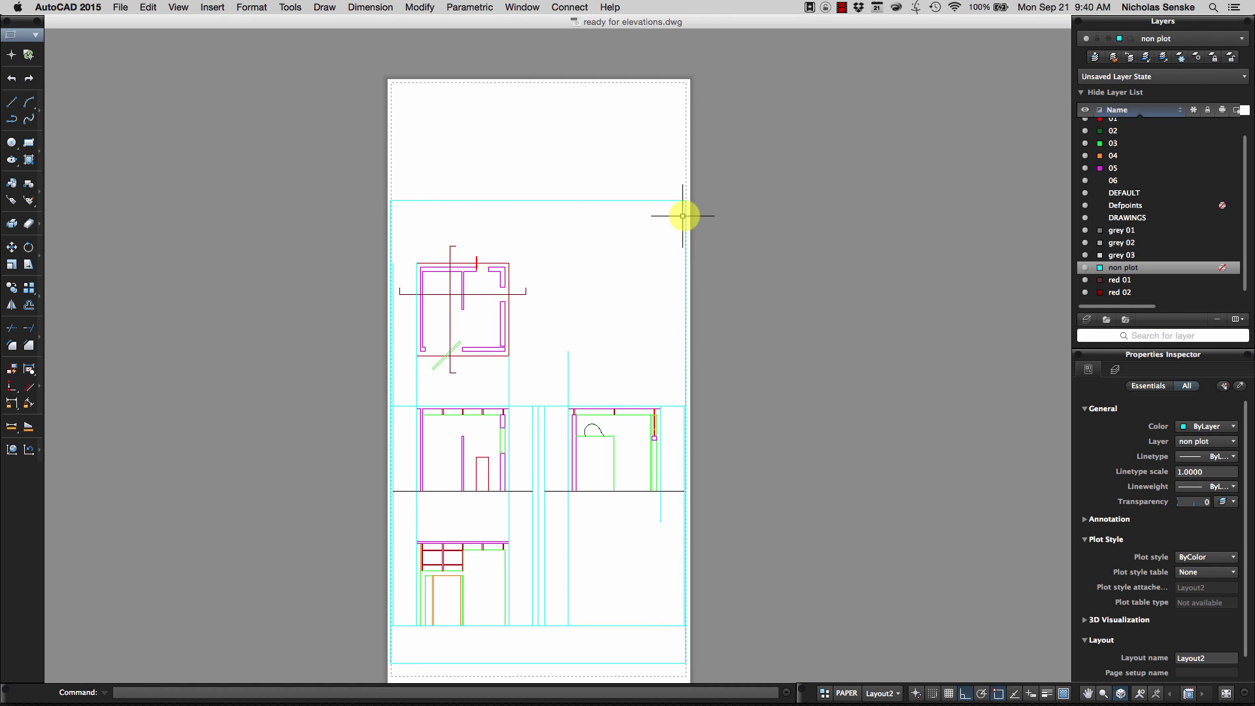
{"action": "scroll", "coordinate": [1137, 168], "scroll_direction": "up", "scroll_amount": 1}
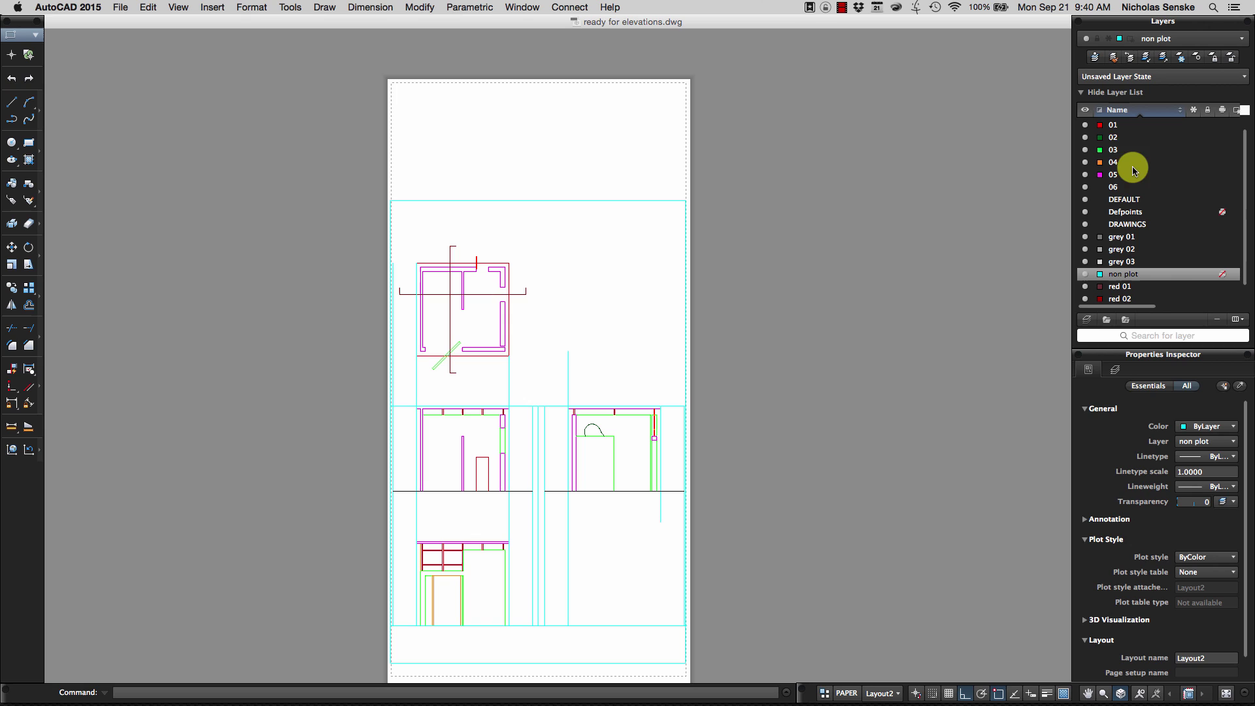
Make layer 01 current and draw a line along the viewport's top edge
{"action": "left_click", "coordinate": [1115, 128]}
{"action": "double_click", "coordinate": [1117, 129]}
{"action": "left_click", "coordinate": [11, 102]}
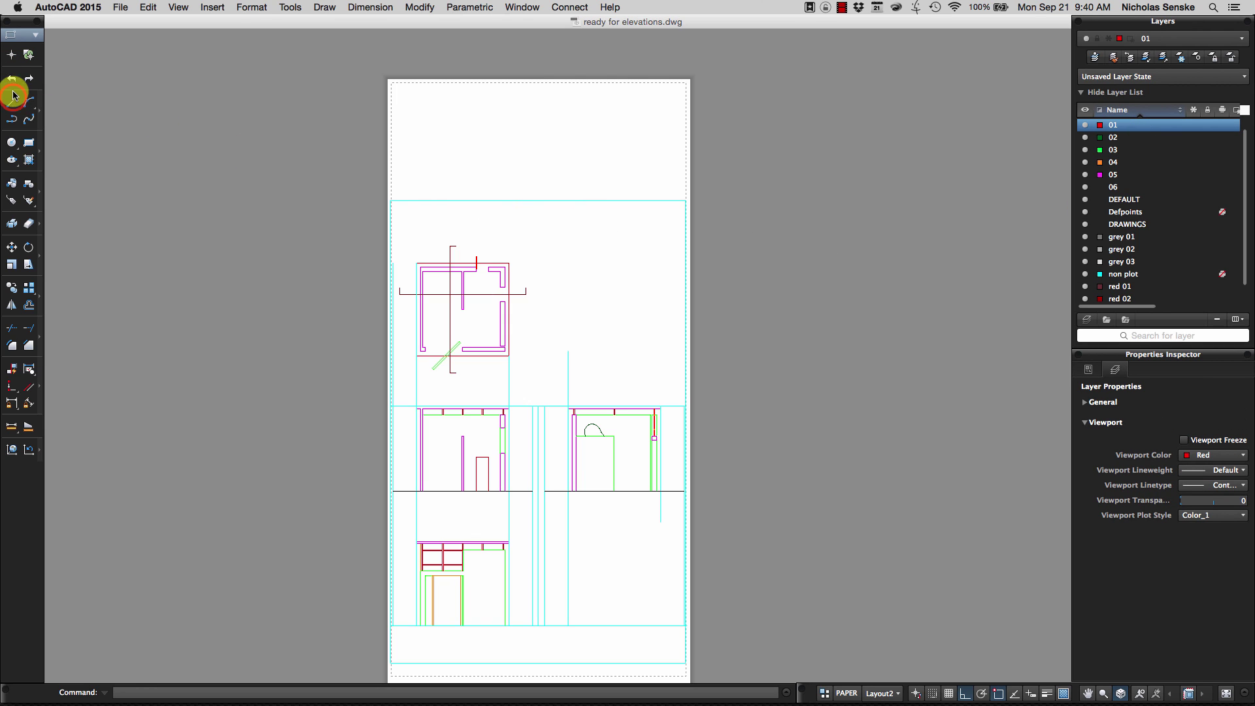
{"action": "left_click", "coordinate": [391, 201]}
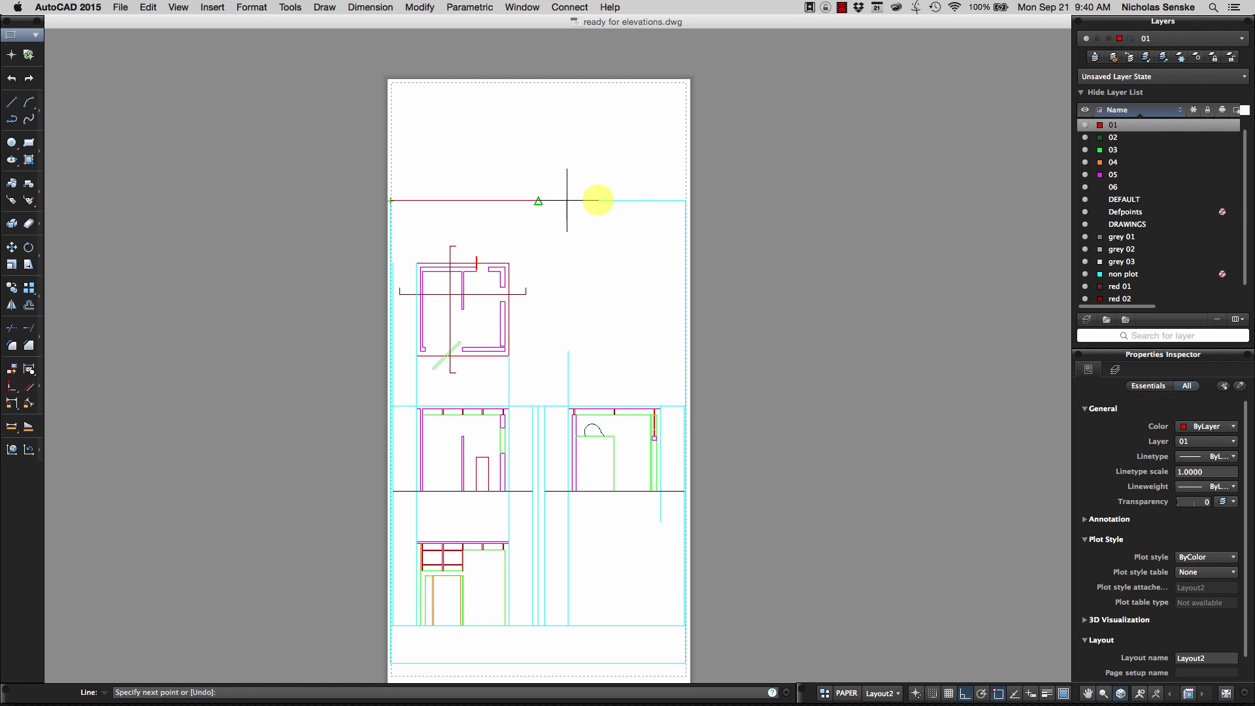
{"action": "left_click", "coordinate": [660, 201]}
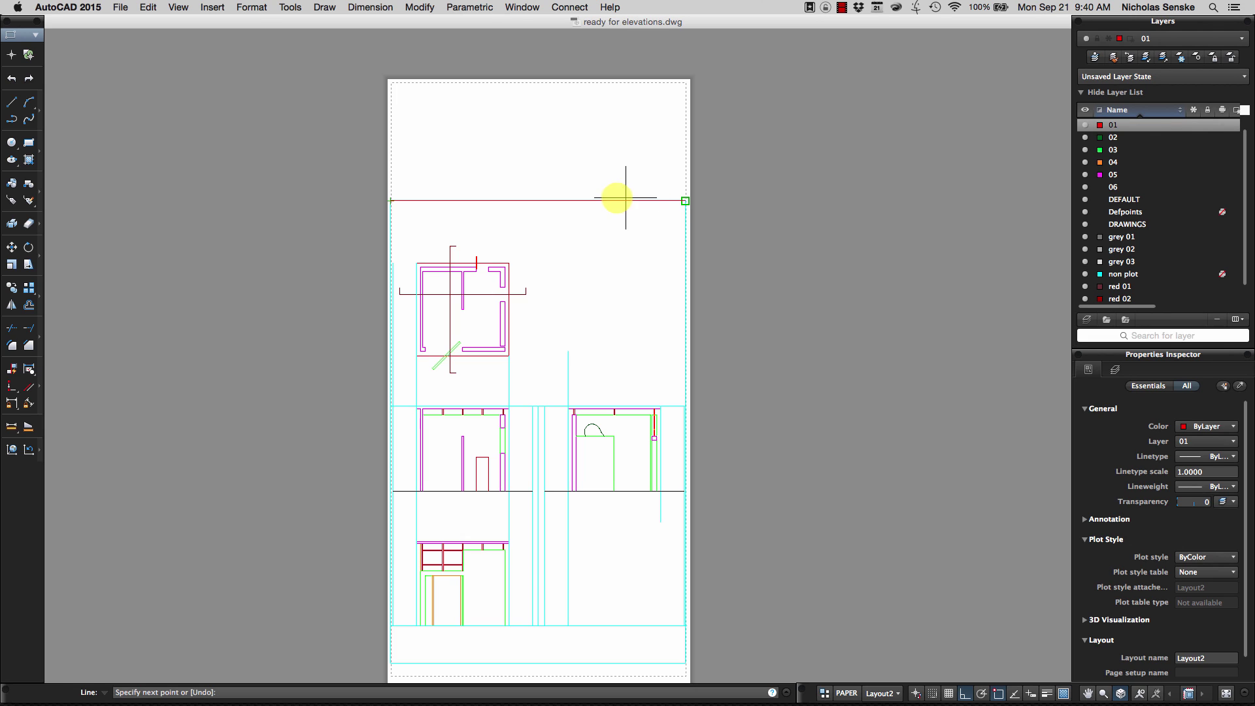
{"action": "key", "text": "Return"}
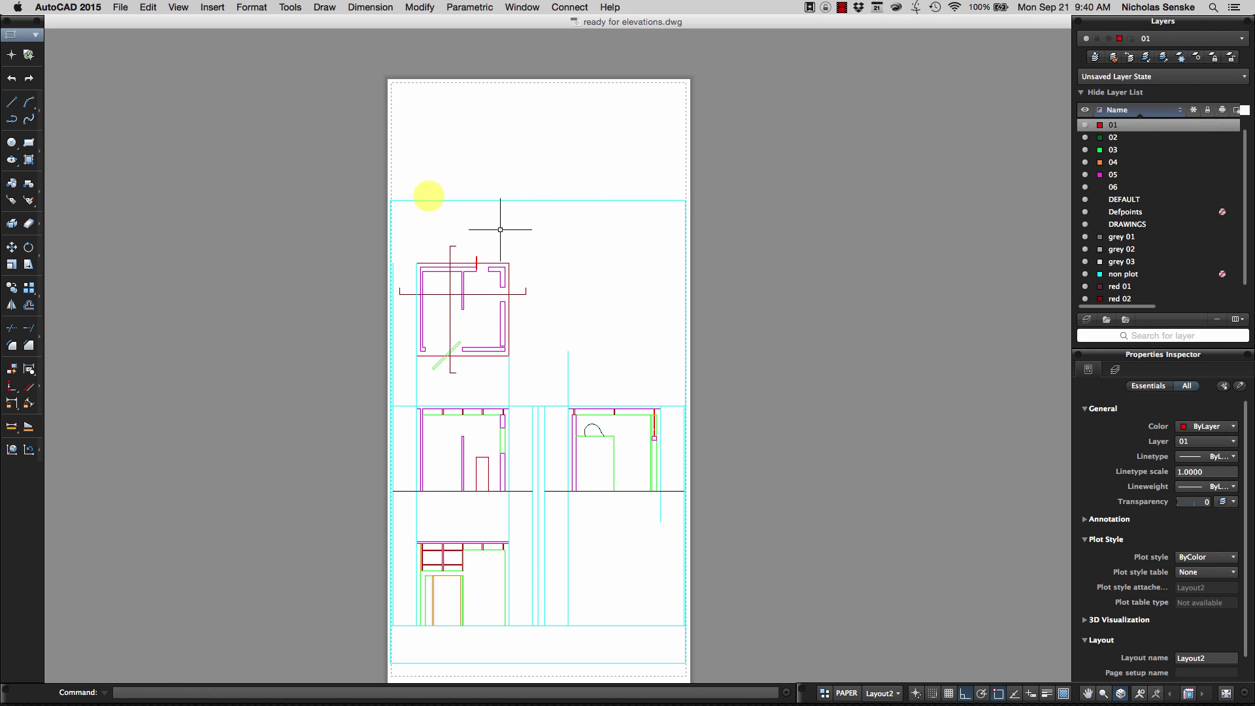
Make the non plot layer current and draw a guide line across the viewport's top
{"action": "scroll", "coordinate": [1130, 264], "scroll_direction": "down", "scroll_amount": 1}
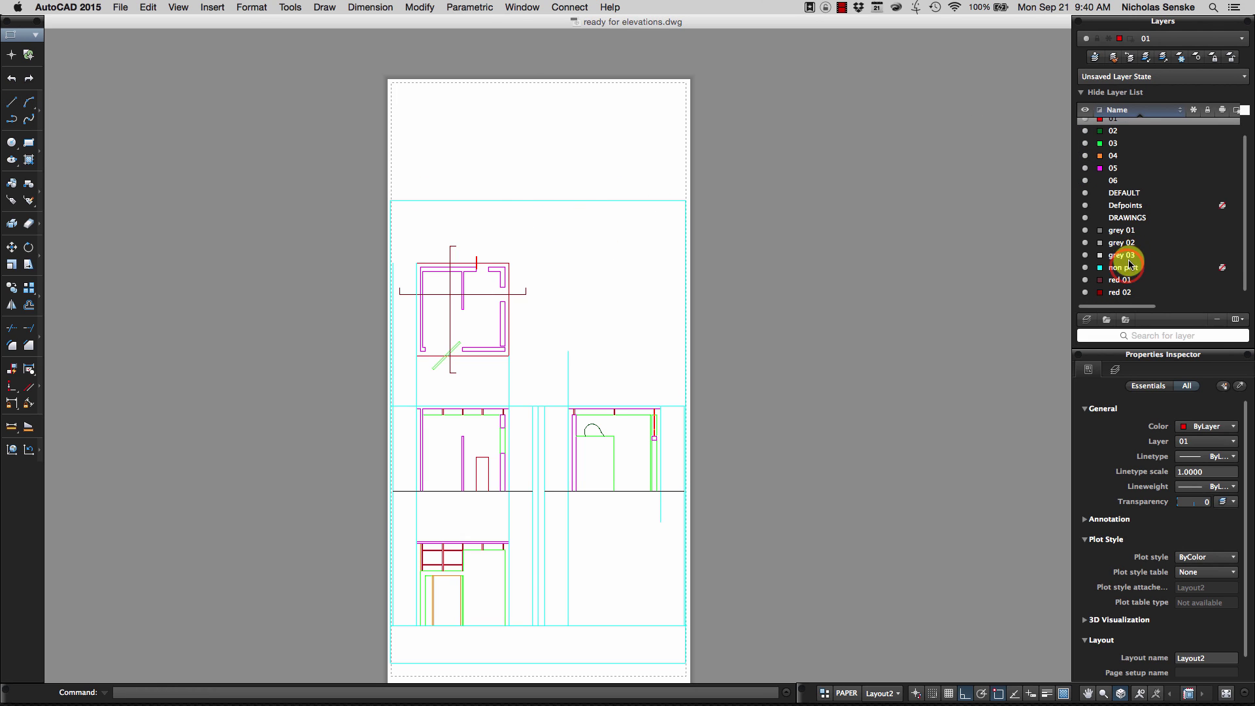
{"action": "double_click", "coordinate": [1129, 268]}
{"action": "left_click", "coordinate": [12, 102]}
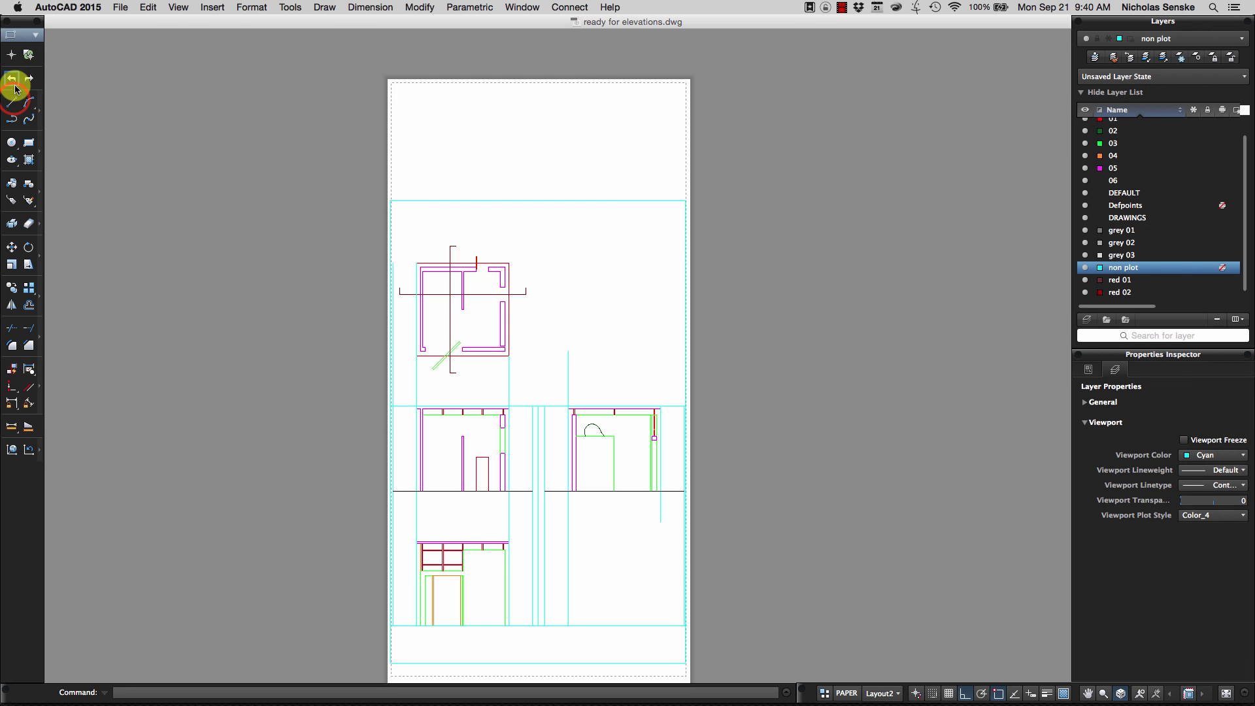
{"action": "left_click", "coordinate": [390, 200]}
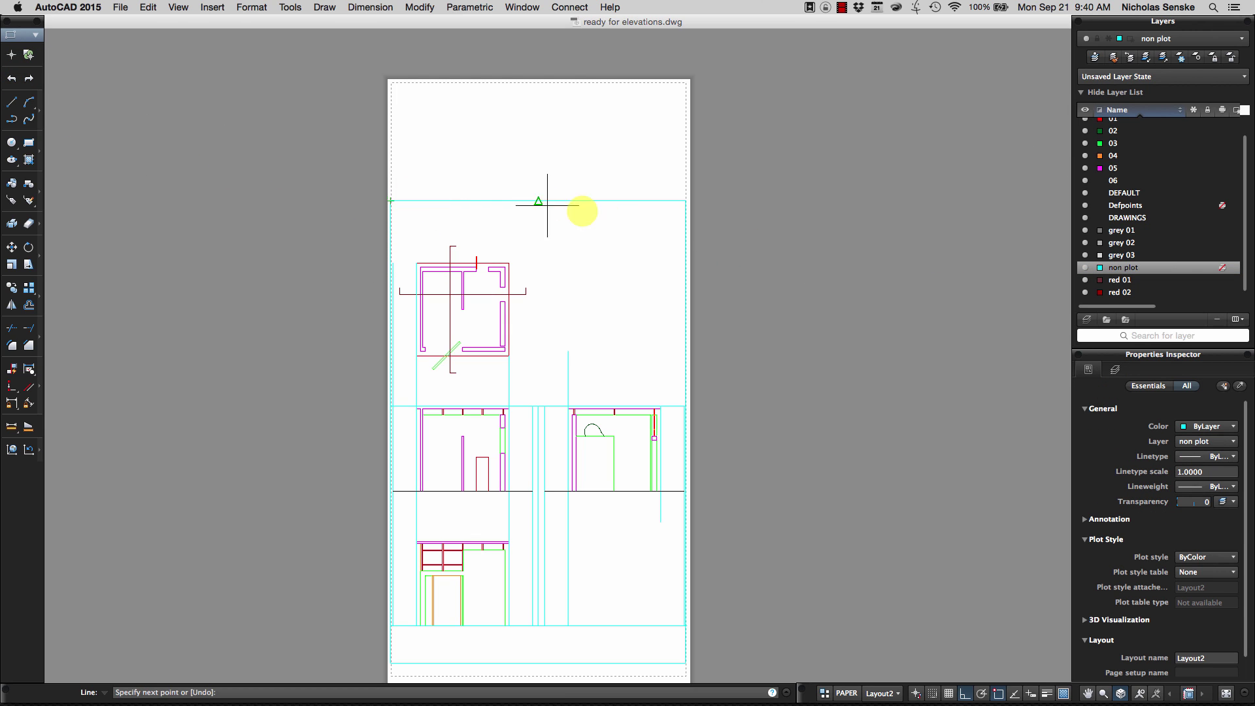
{"action": "left_click", "coordinate": [687, 200]}
{"action": "right_click", "coordinate": [688, 199]}
{"action": "left_click", "coordinate": [699, 203]}
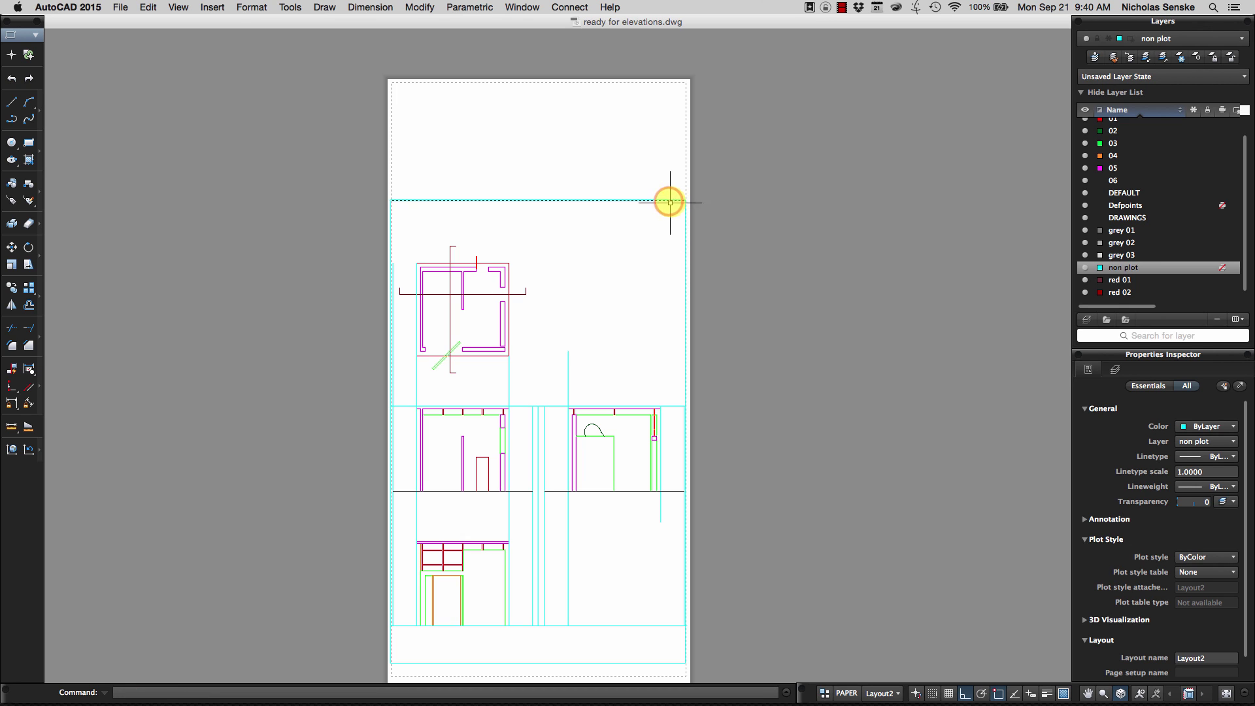
Move the new guide line from its midpoint down to the snap point
{"action": "left_click", "coordinate": [678, 200]}
{"action": "type", "text": "mov"}
{"action": "key", "text": "Return"}
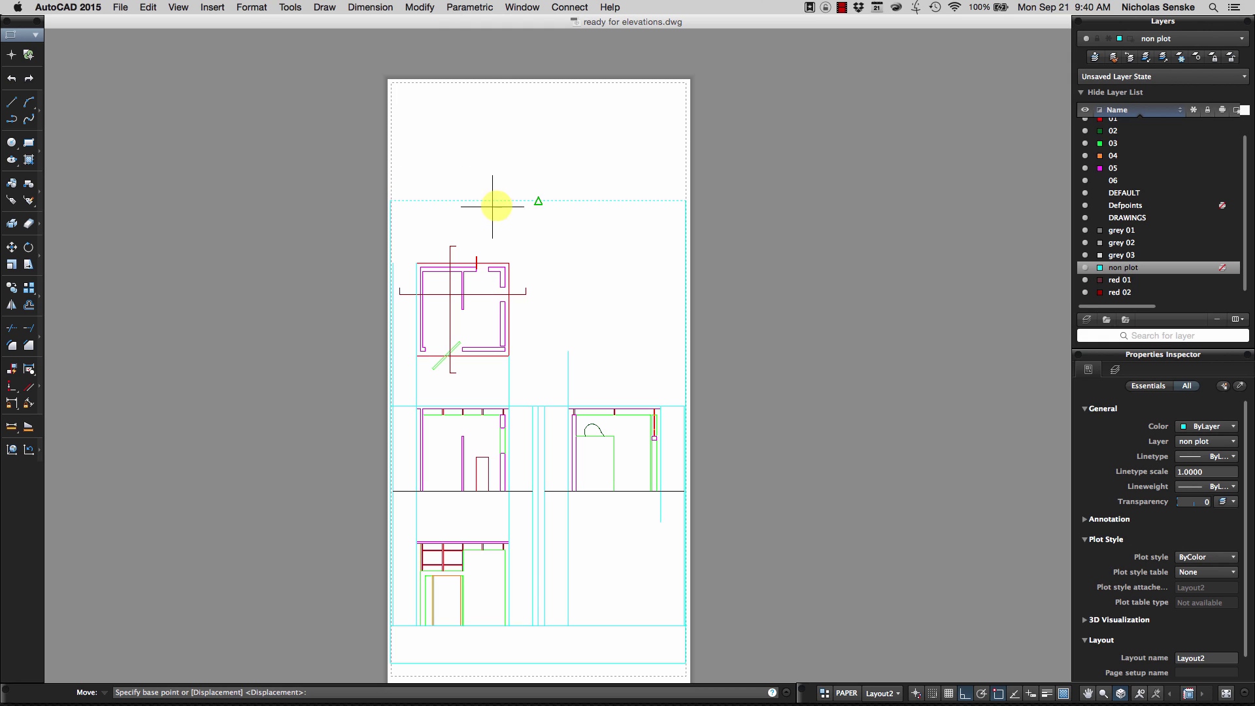
{"action": "left_click", "coordinate": [538, 200]}
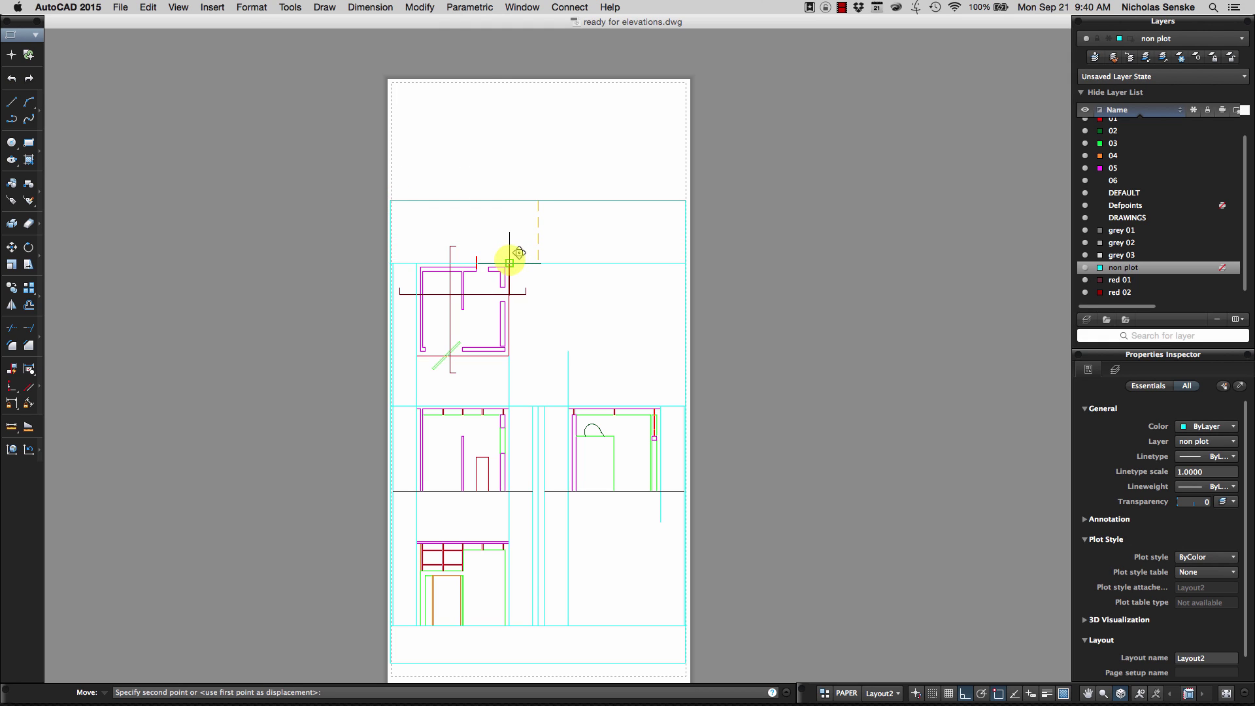
{"action": "left_click", "coordinate": [509, 262]}
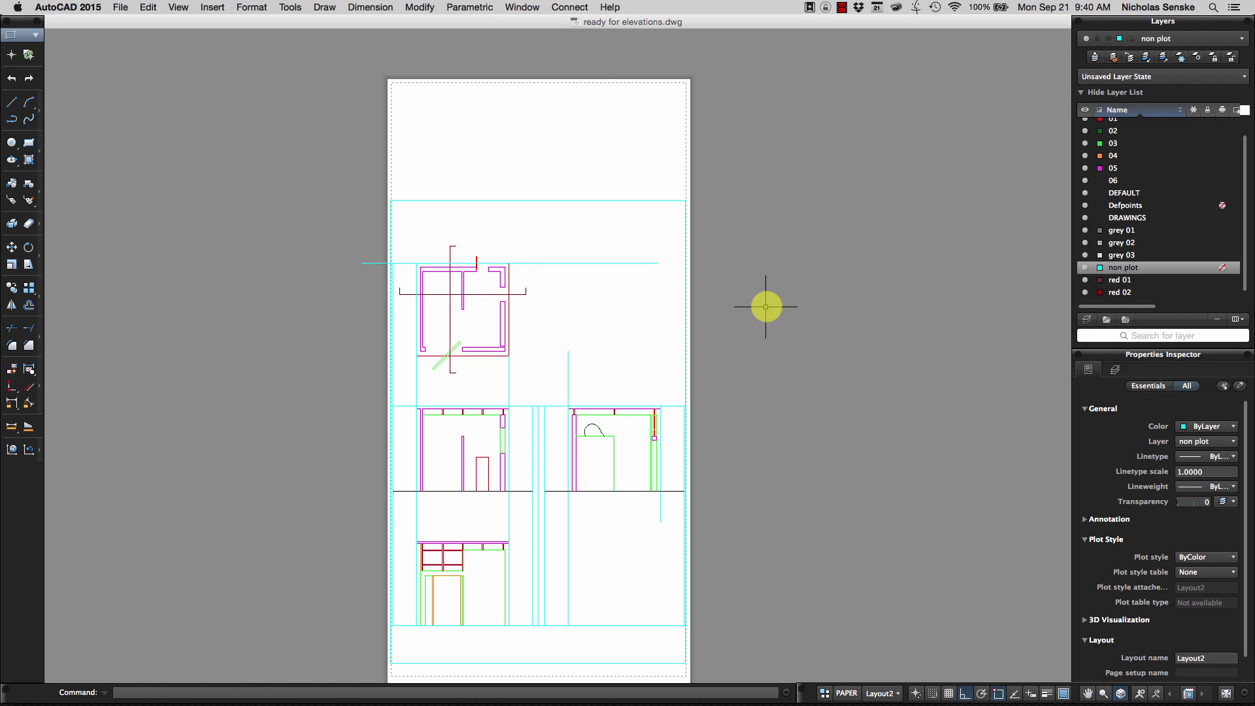
Offset the cyan guide line upward by the default distance
{"action": "type", "text": "o"}
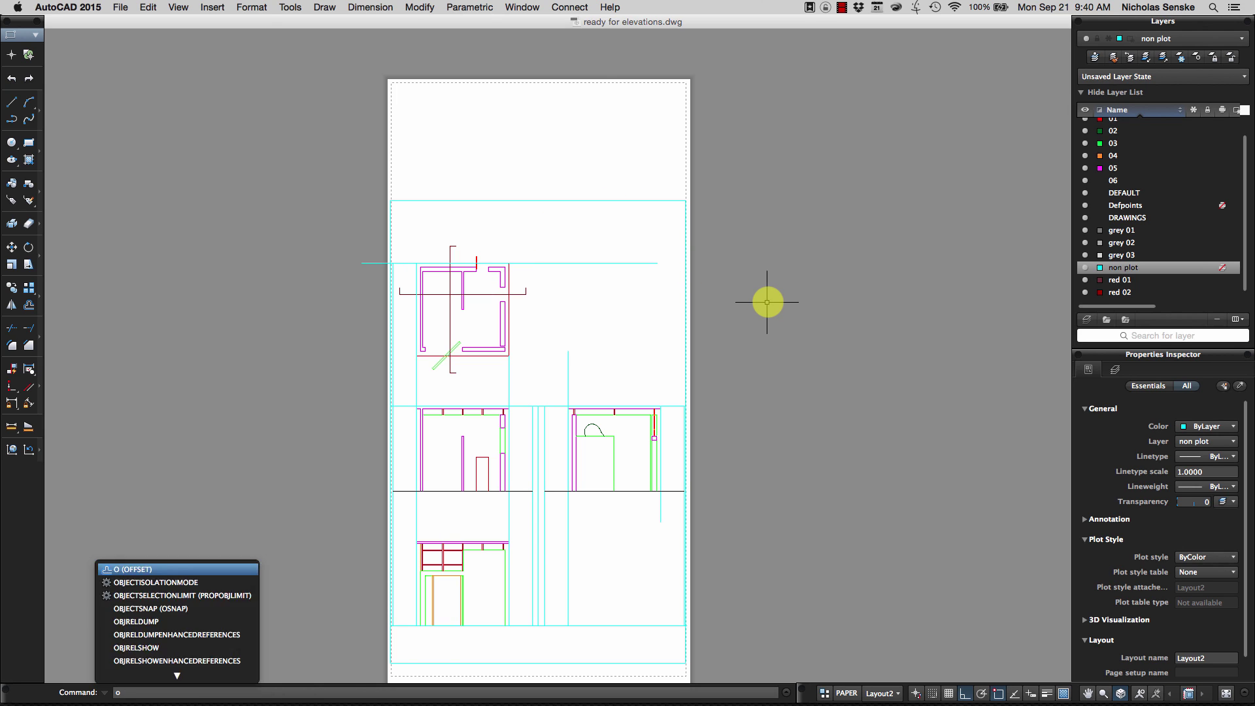
{"action": "key", "text": "Return"}
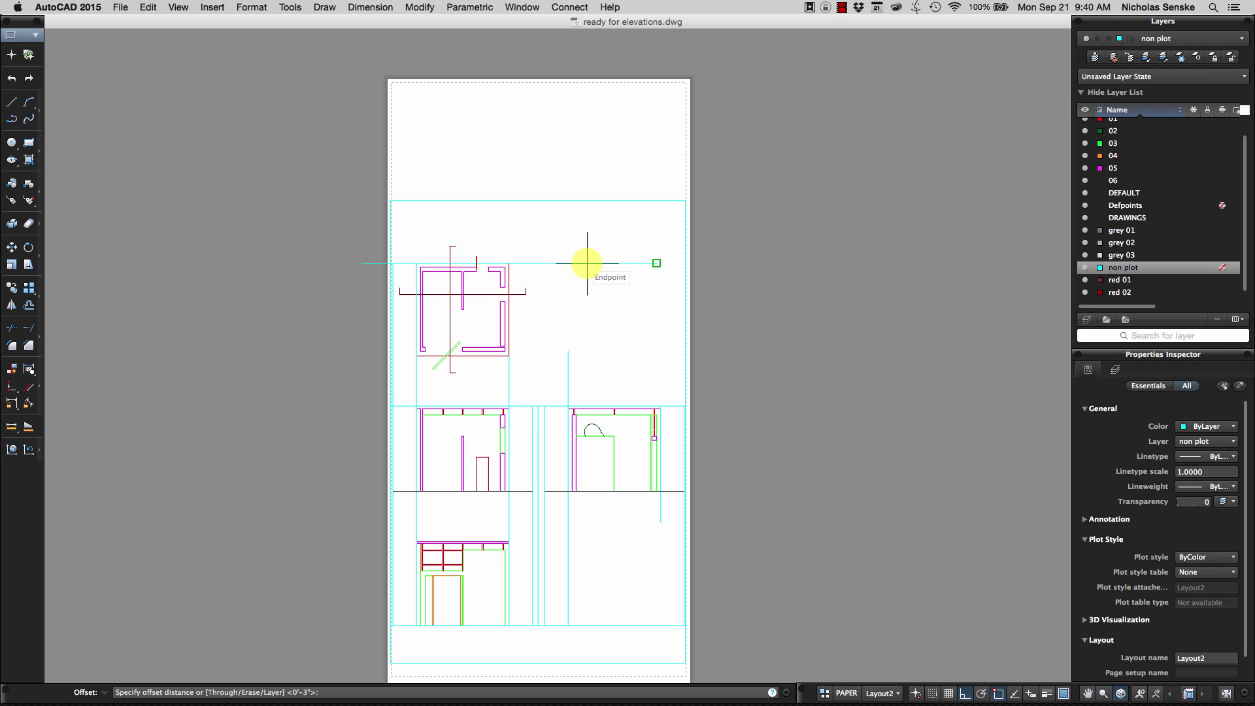
{"action": "key", "text": "Return"}
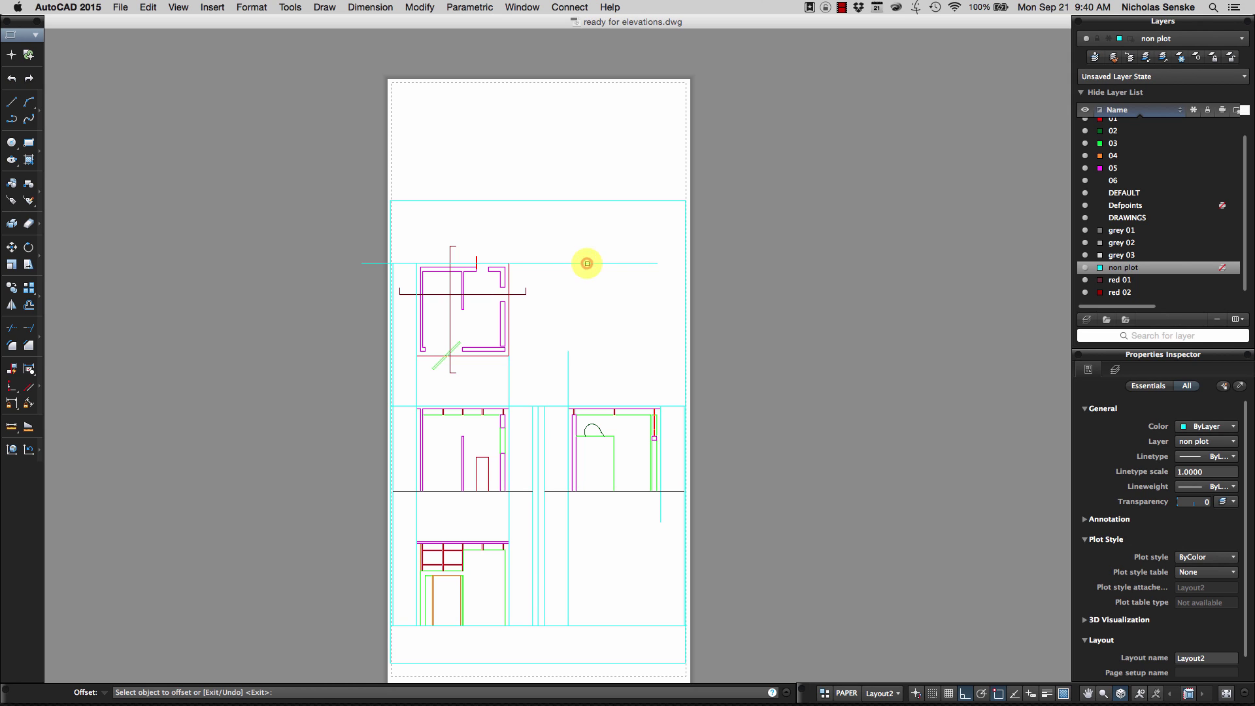
{"action": "left_click", "coordinate": [587, 263]}
{"action": "left_click", "coordinate": [589, 182]}
{"action": "left_click", "coordinate": [648, 263]}
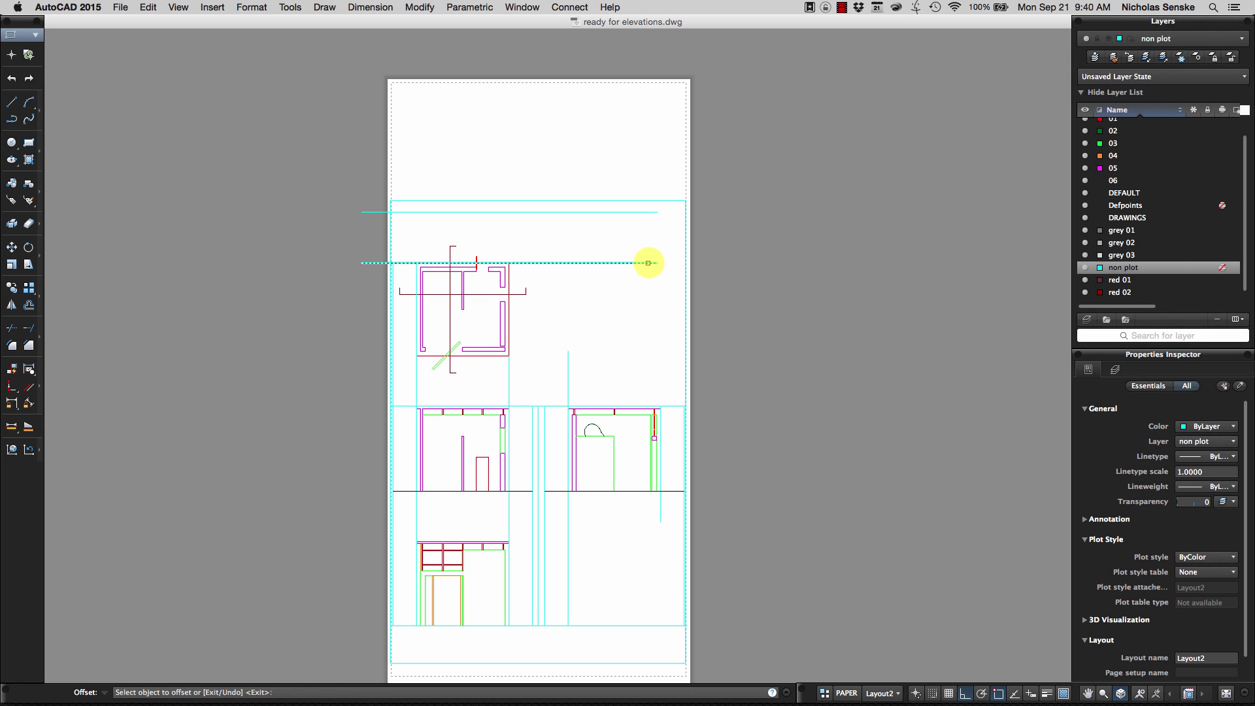
{"action": "key", "text": "Escape"}
Stretch the upper guide line's right endpoint past the viewport edge
{"action": "left_click", "coordinate": [670, 212]}
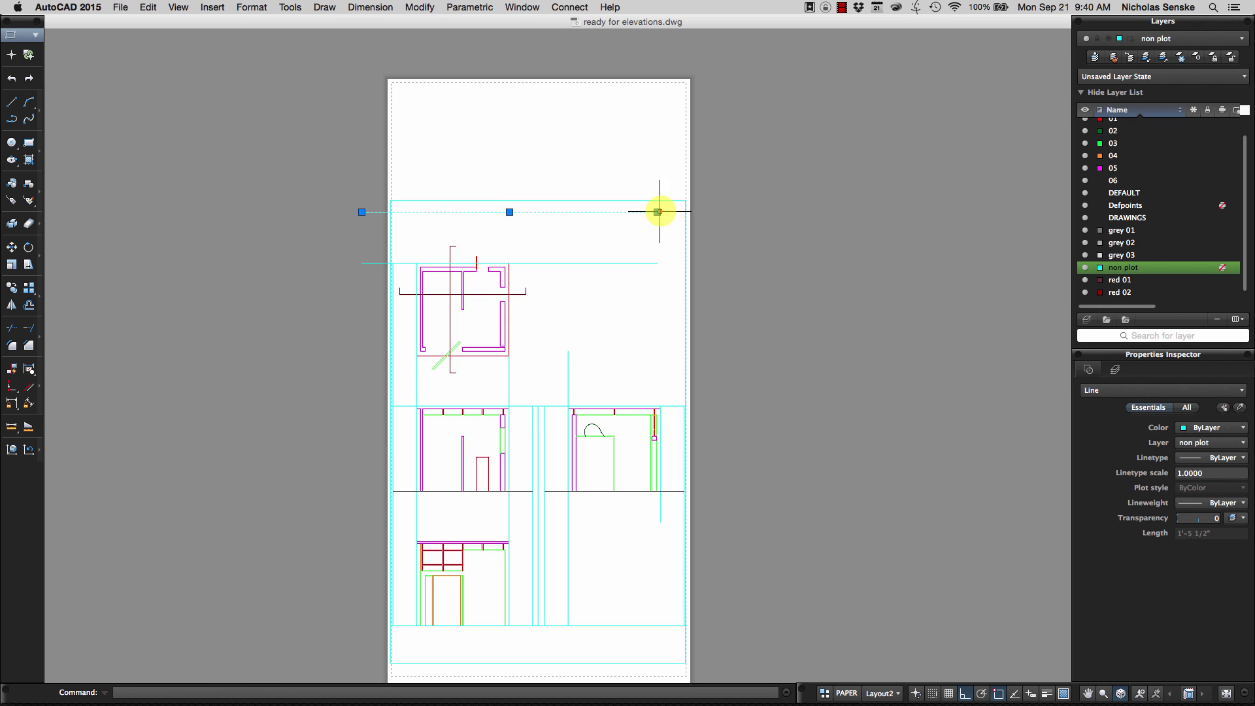
{"action": "left_click", "coordinate": [660, 211]}
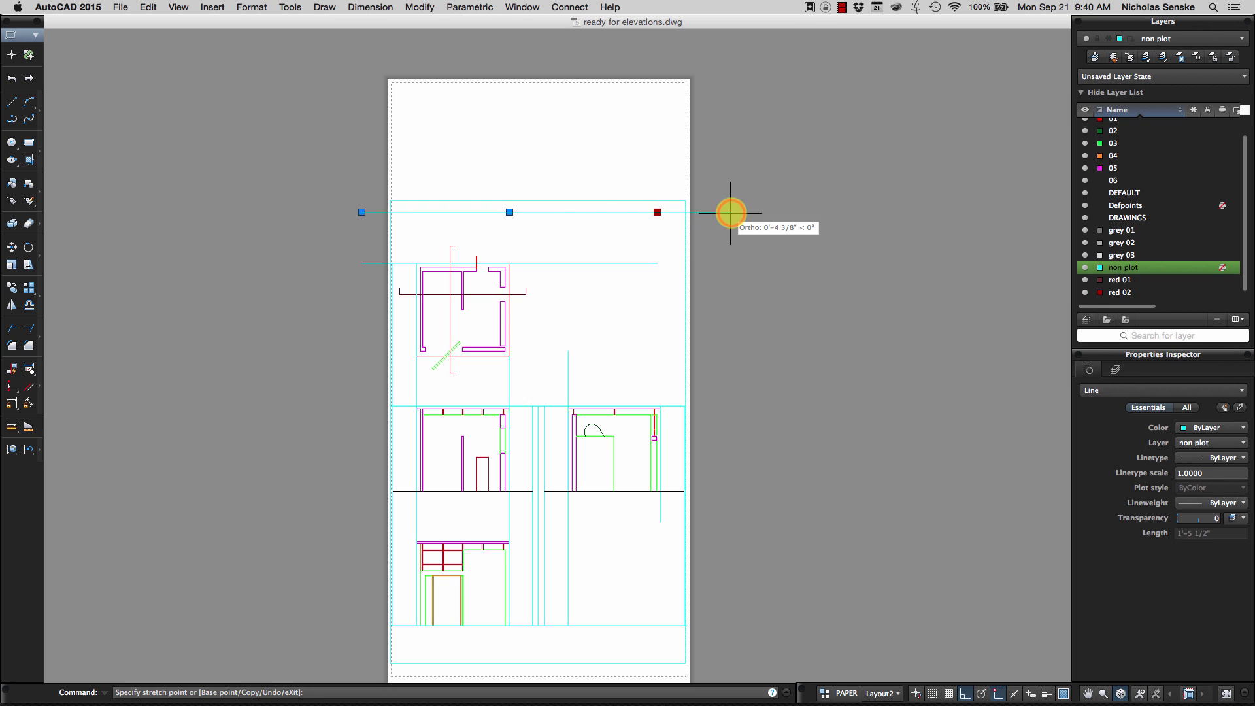
{"action": "left_click", "coordinate": [731, 213]}
{"action": "key", "text": "Escape"}
{"action": "left_click", "coordinate": [1121, 124]}
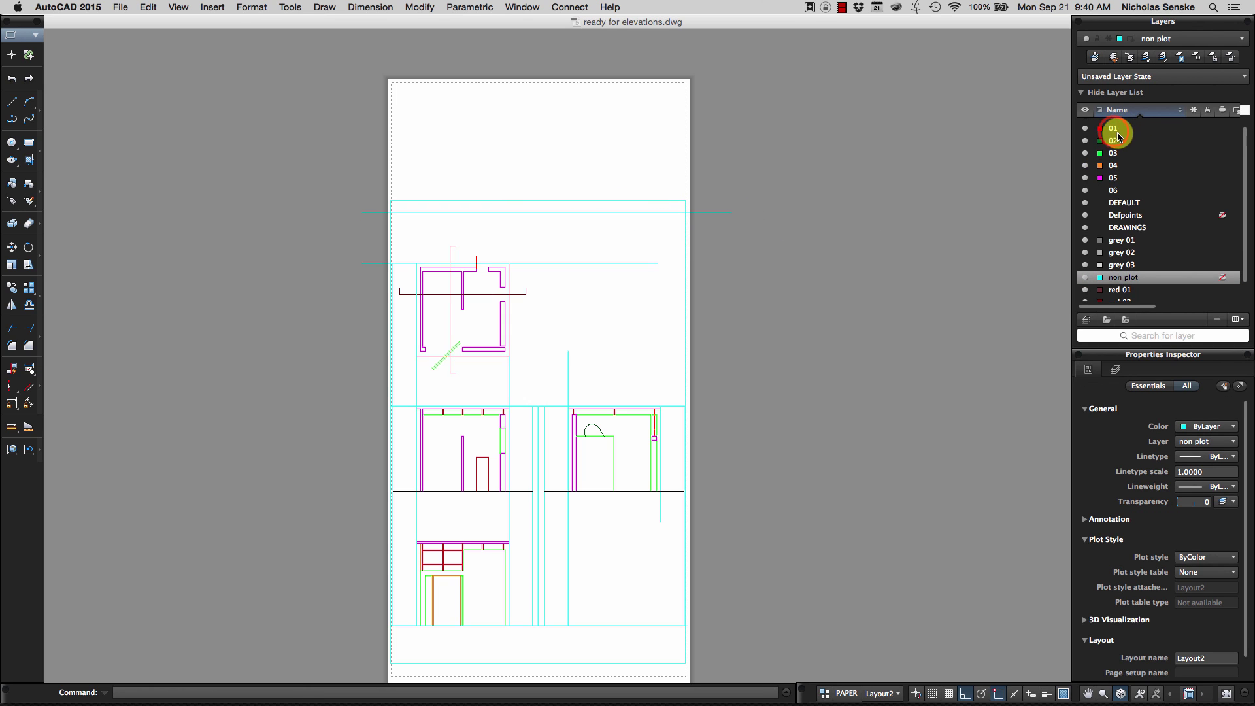
Draw a red line on layer 01 across the top of the viewport
{"action": "double_click", "coordinate": [1118, 131]}
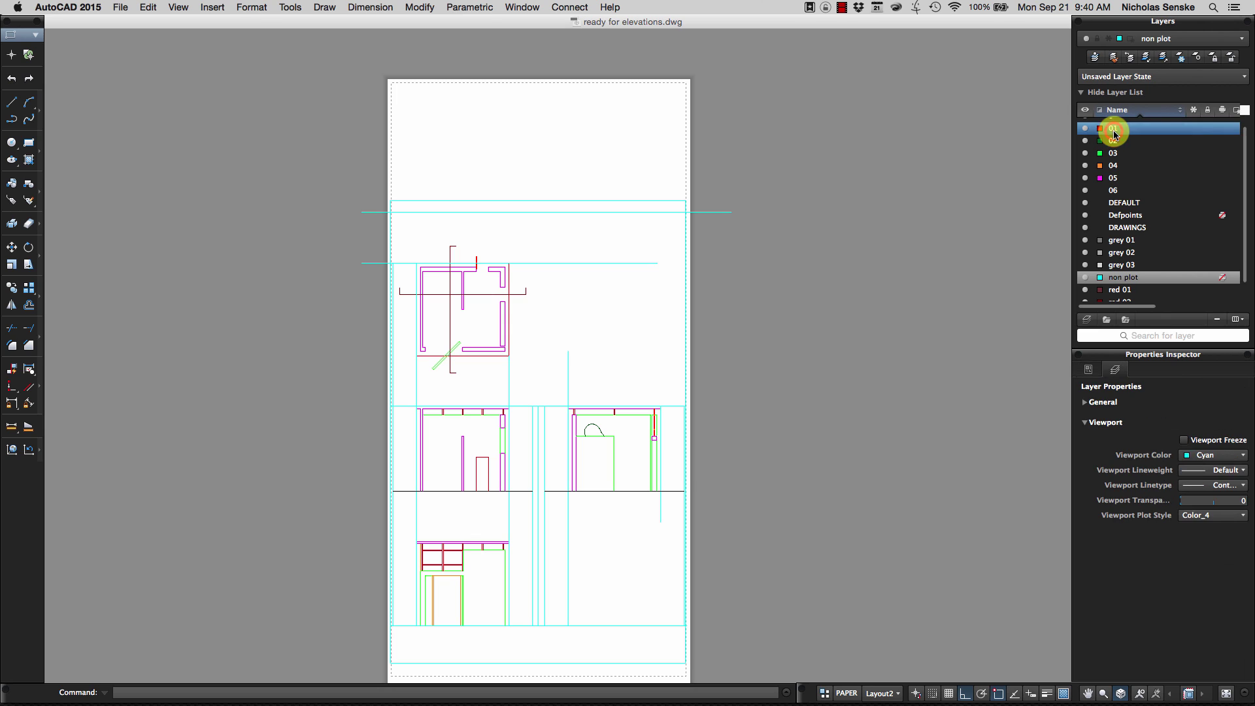
{"action": "left_click", "coordinate": [12, 101]}
{"action": "left_click", "coordinate": [391, 211]}
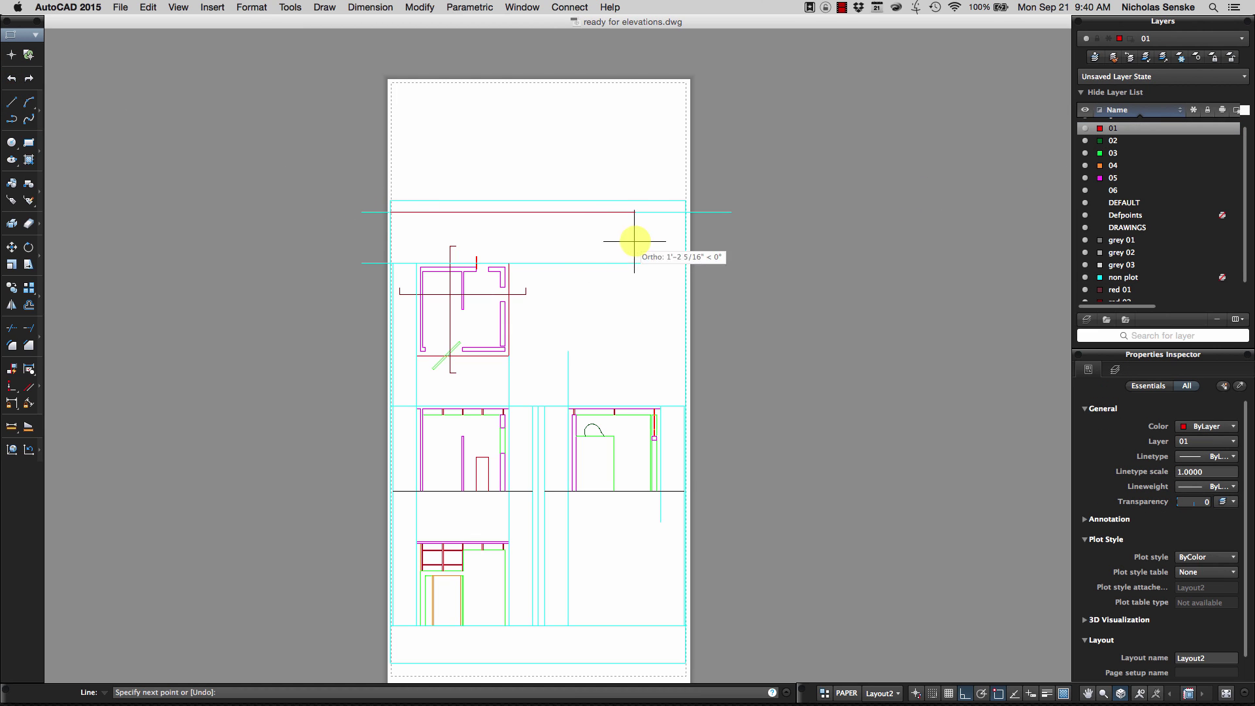
{"action": "right_click", "coordinate": [684, 212]}
{"action": "left_click", "coordinate": [706, 214]}
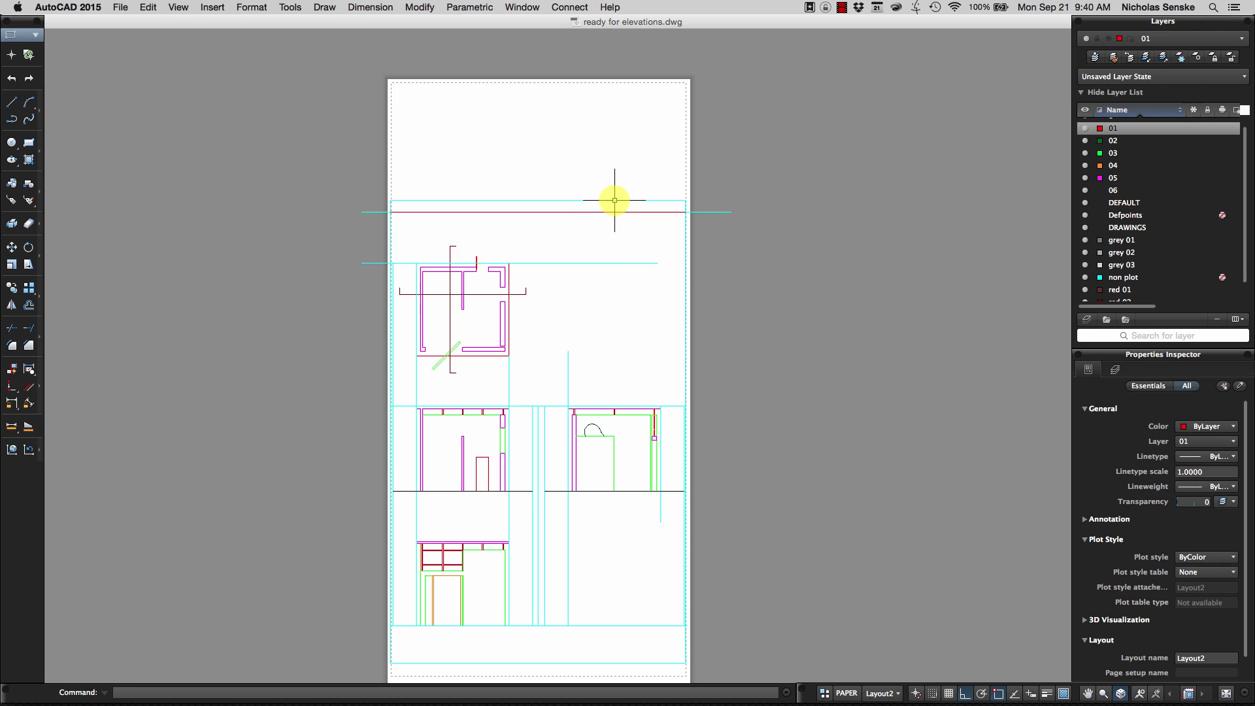
Delete both the upper and lower cyan guide lines
{"action": "left_click", "coordinate": [718, 212]}
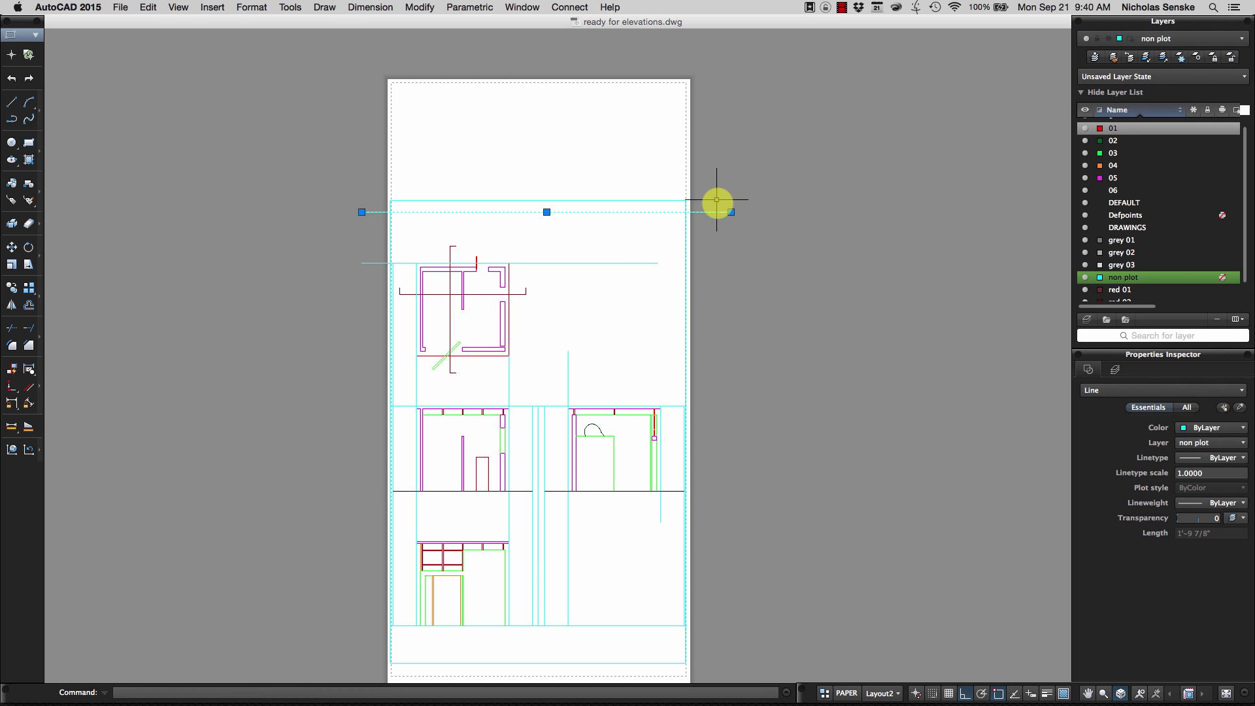
{"action": "key", "text": "Delete"}
{"action": "left_click", "coordinate": [652, 285]}
{"action": "left_click", "coordinate": [597, 229]}
{"action": "key", "text": "Delete"}
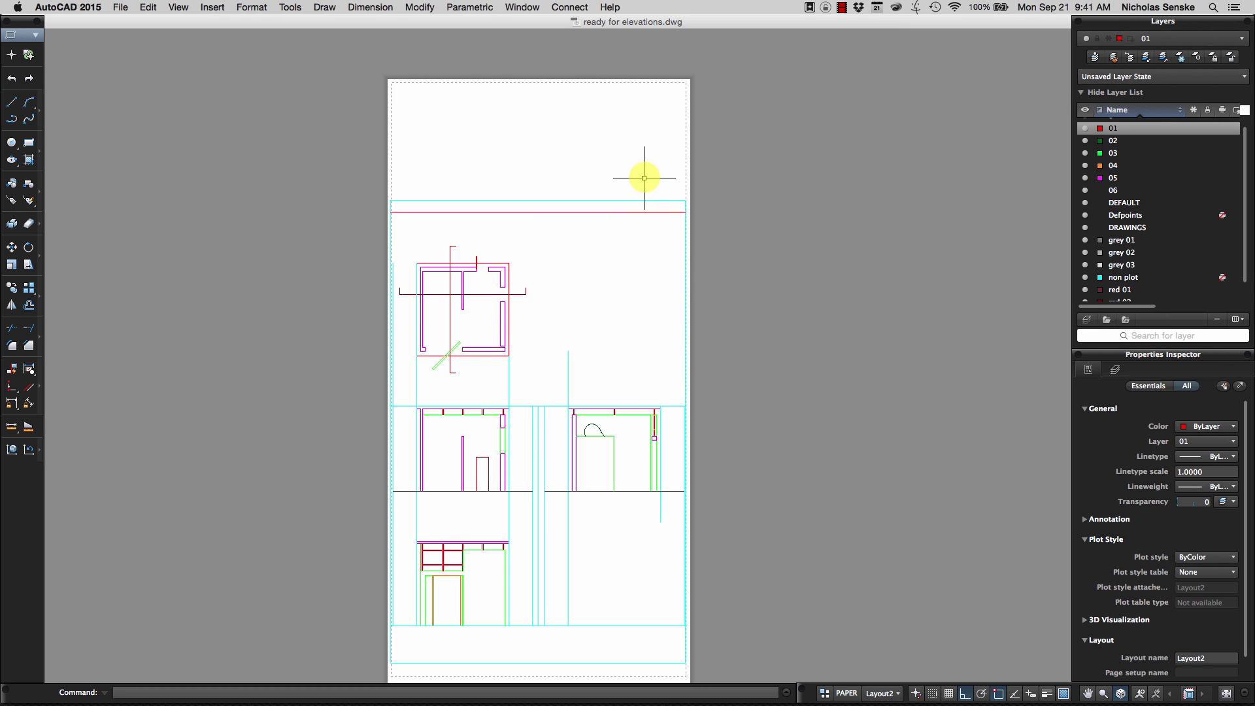
Lower the viewport's top edge onto the red line
{"action": "left_click", "coordinate": [645, 200]}
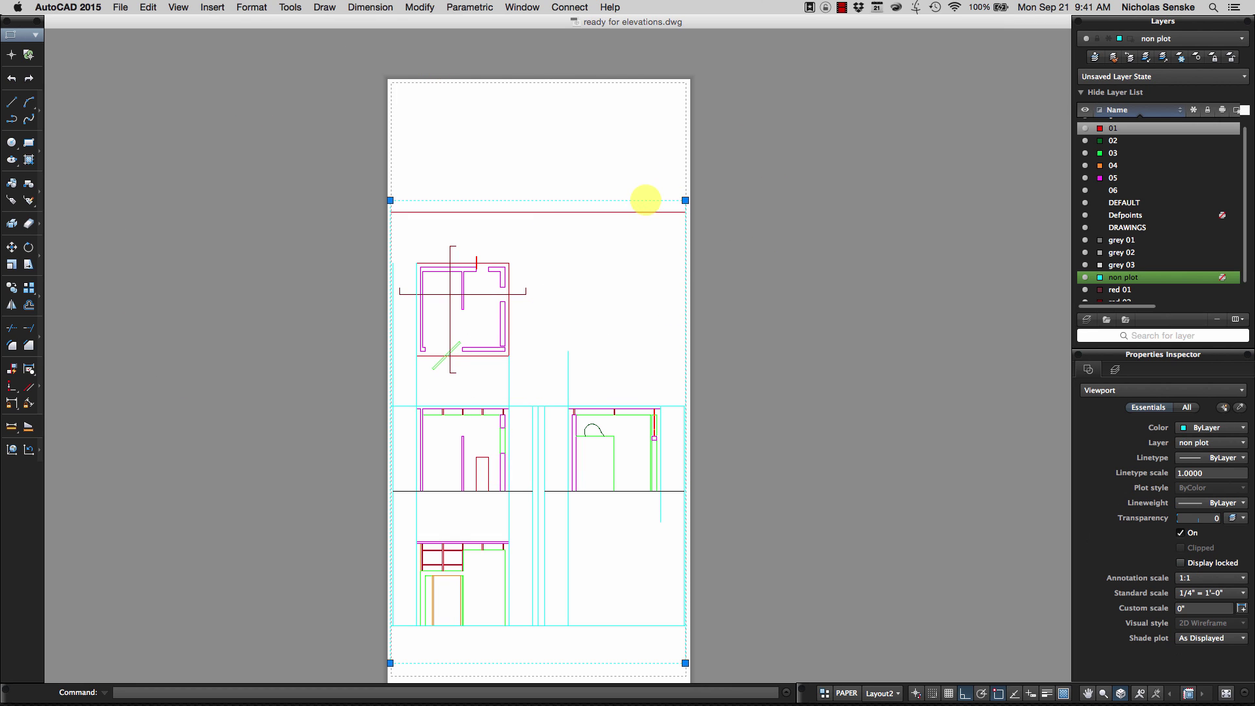
{"action": "left_click", "coordinate": [685, 200]}
{"action": "left_click", "coordinate": [685, 212]}
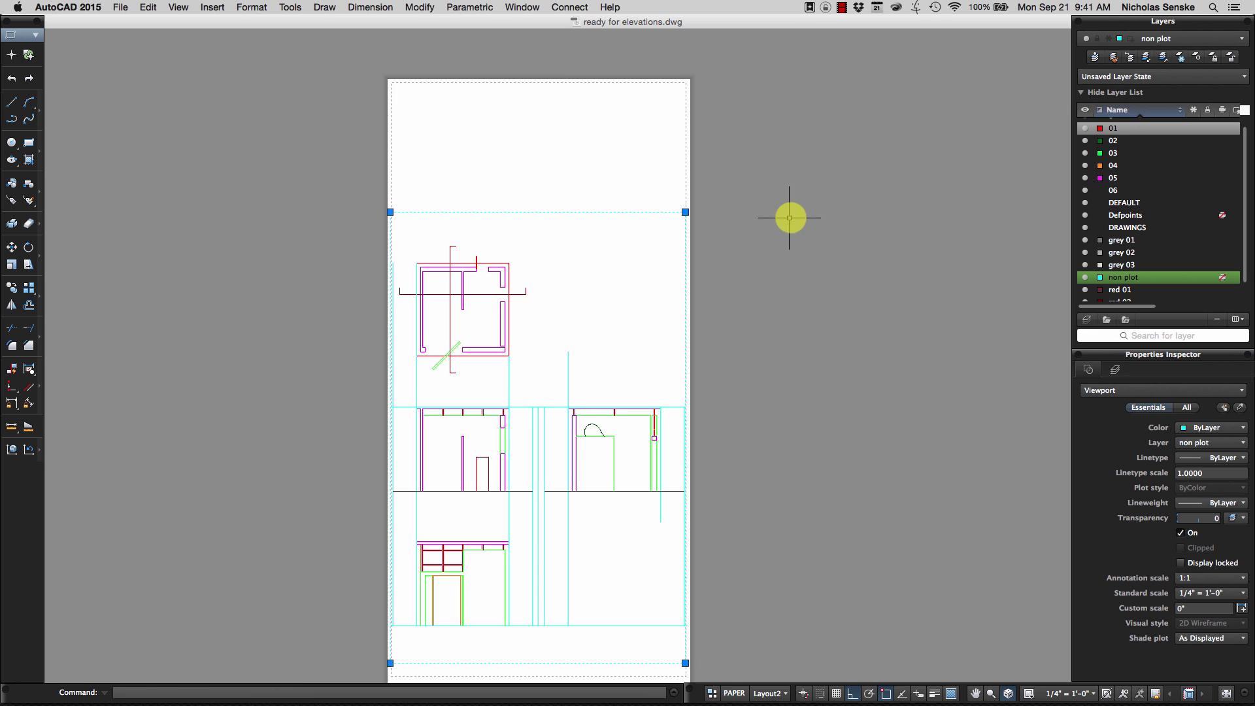
{"action": "key", "text": "Escape"}
{"action": "scroll", "coordinate": [795, 219], "scroll_direction": "down", "scroll_amount": 2}
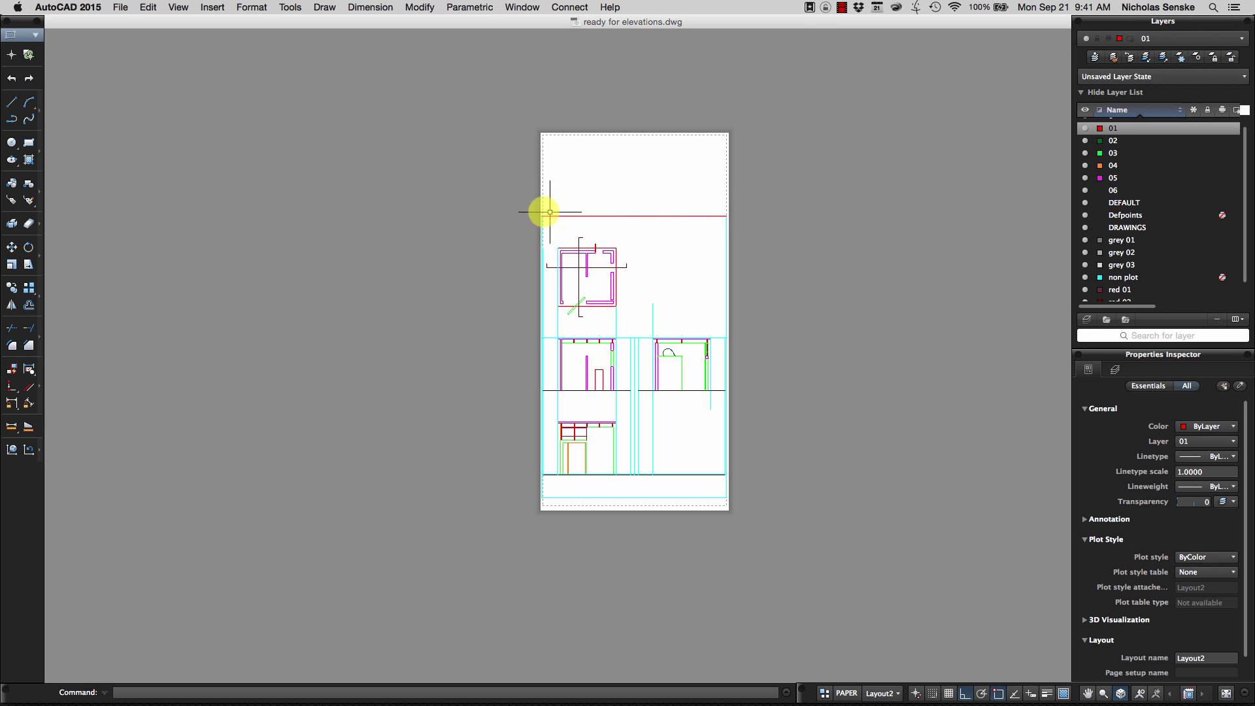
{"action": "middle_click_drag", "start_coordinate": [810, 308], "coordinate": [743, 308]}
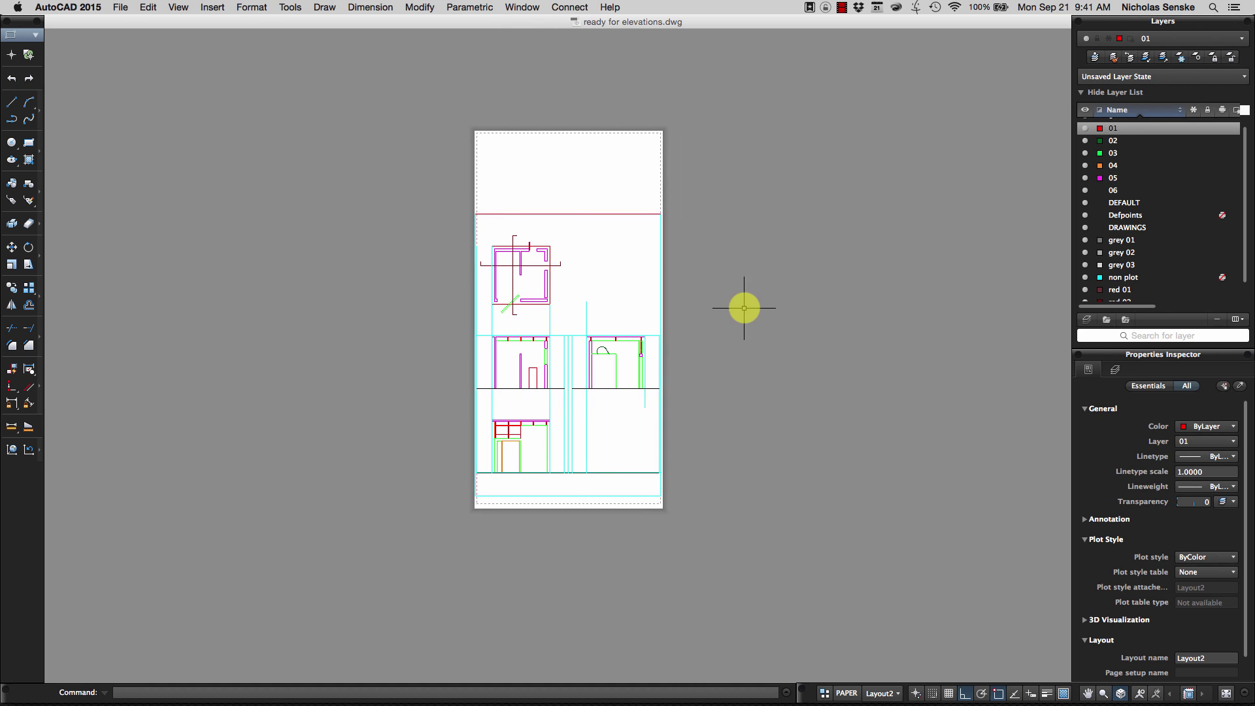
{"action": "scroll", "coordinate": [794, 323], "scroll_direction": "up", "scroll_amount": 2}
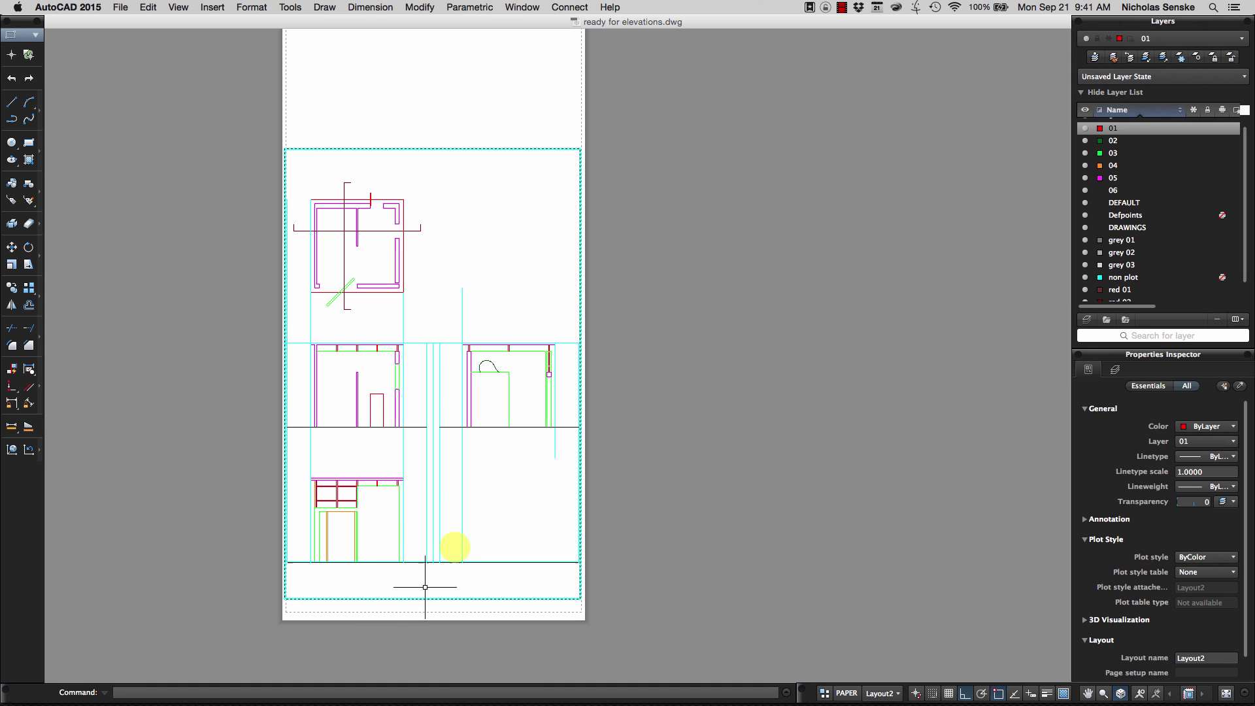
{"action": "middle_click_drag", "start_coordinate": [686, 463], "coordinate": [708, 463]}
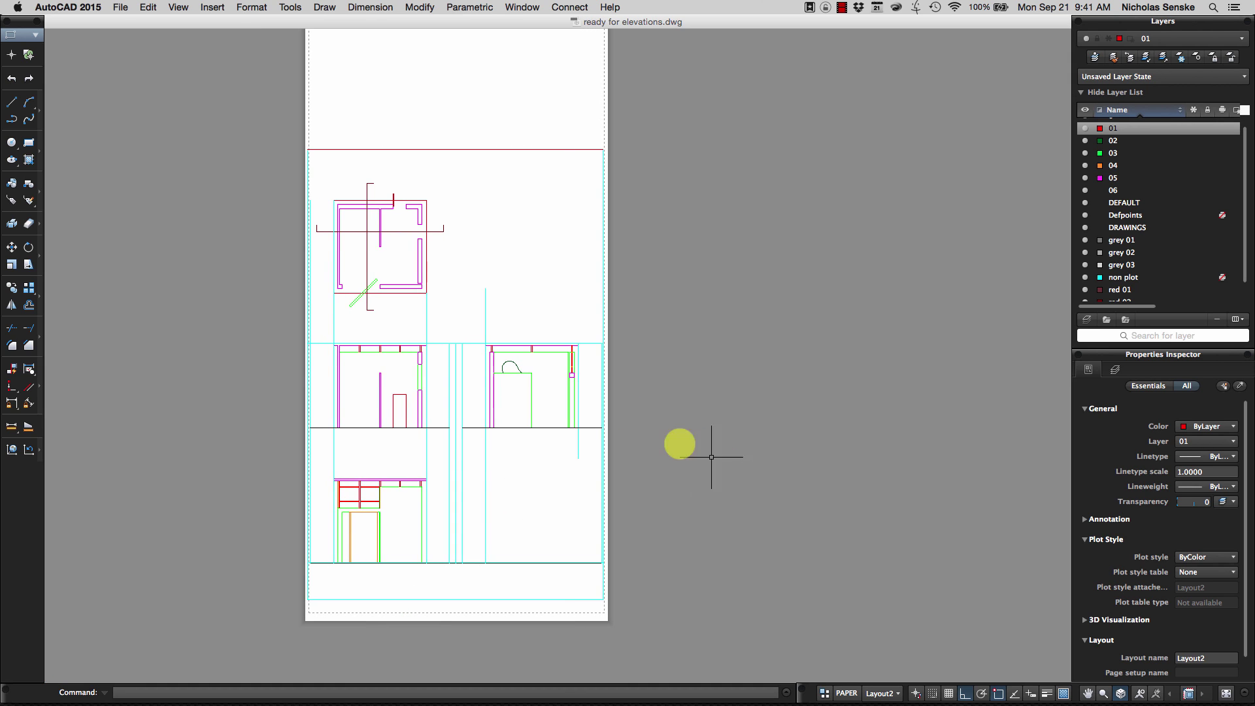
{"action": "scroll", "coordinate": [817, 393], "scroll_direction": "down", "scroll_amount": 2}
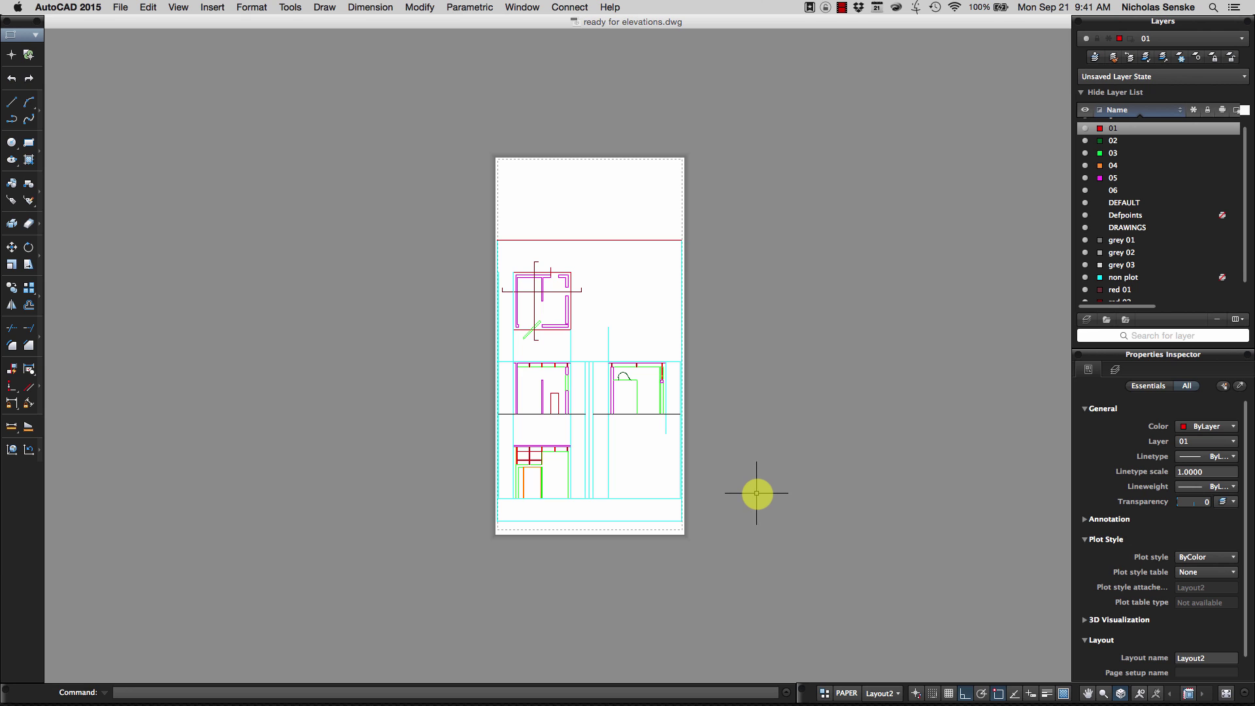
{"action": "scroll", "coordinate": [756, 493], "scroll_direction": "up", "scroll_amount": 3}
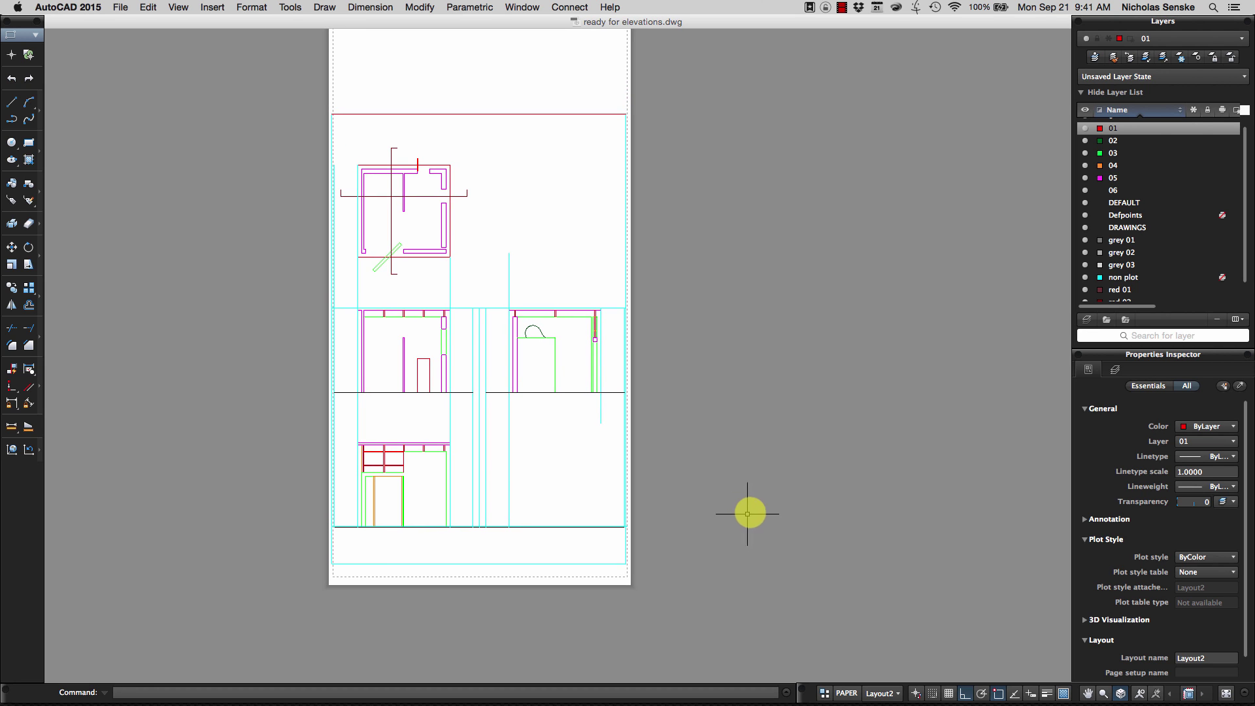
{"action": "middle_click_drag", "start_coordinate": [711, 413], "coordinate": [787, 423]}
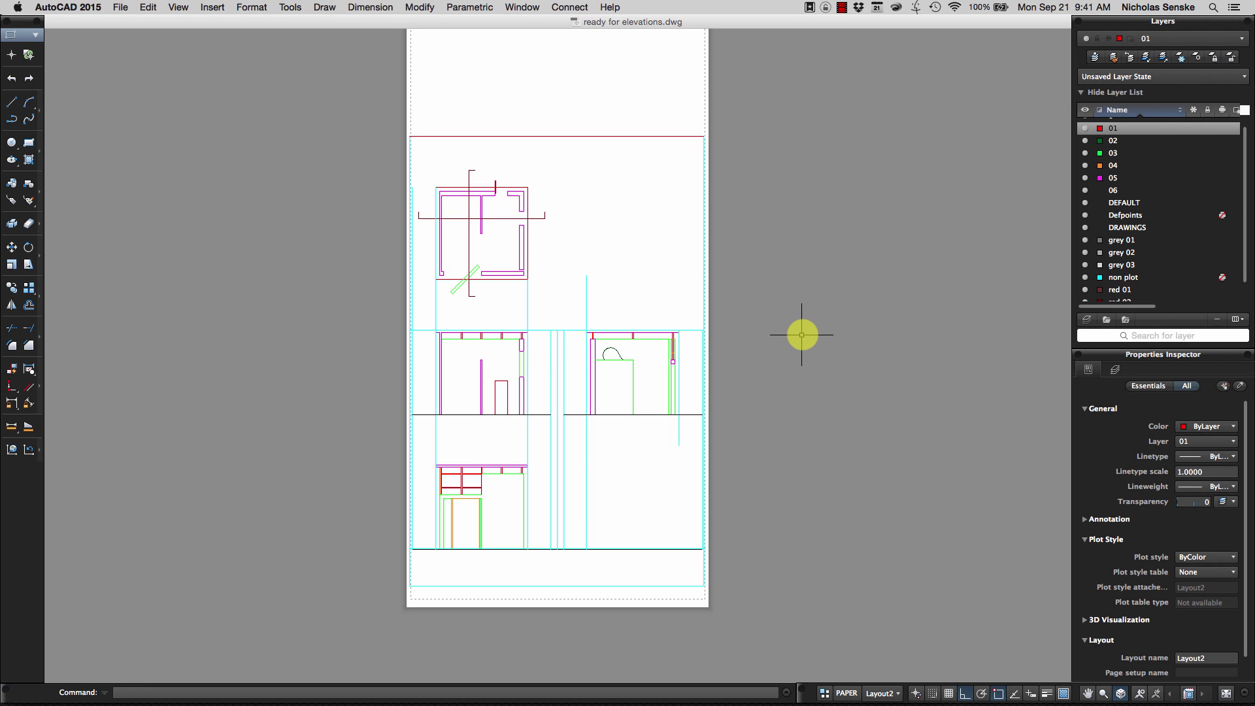
Turn off the non plot layer, then zoom and pan to recenter the sheet
{"action": "left_click", "coordinate": [1086, 278]}
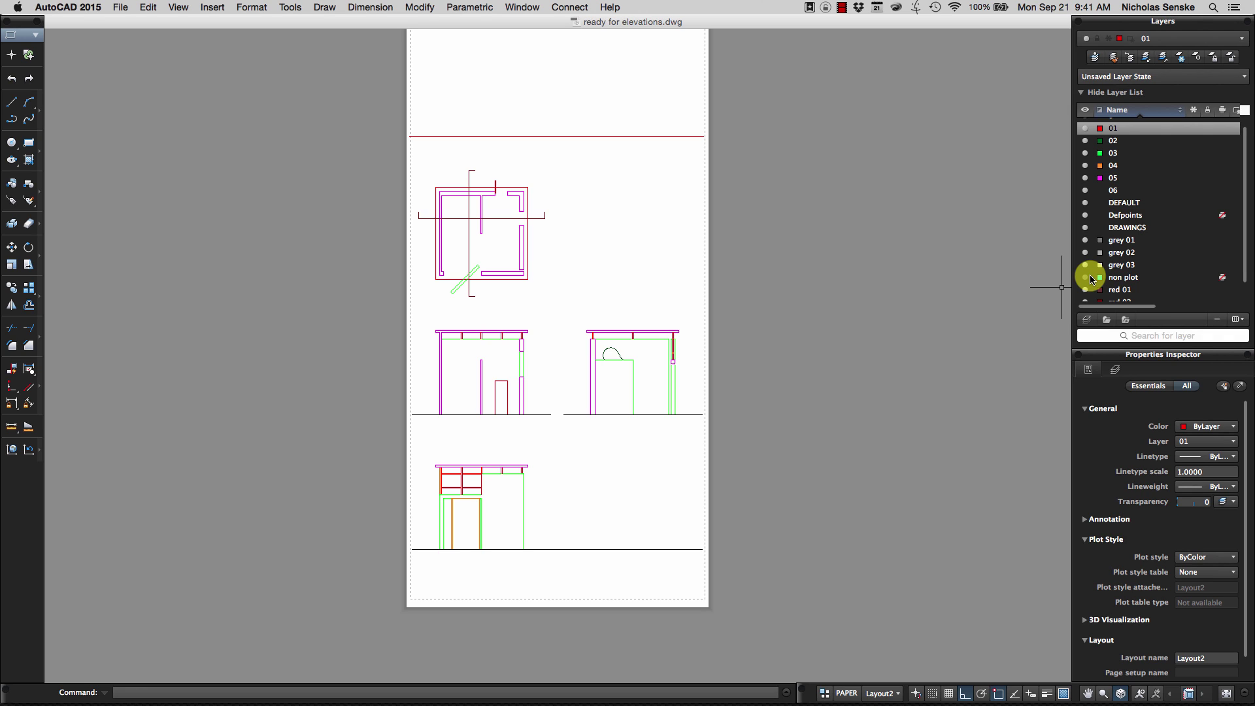
{"action": "scroll", "coordinate": [856, 327], "scroll_direction": "down", "scroll_amount": 3}
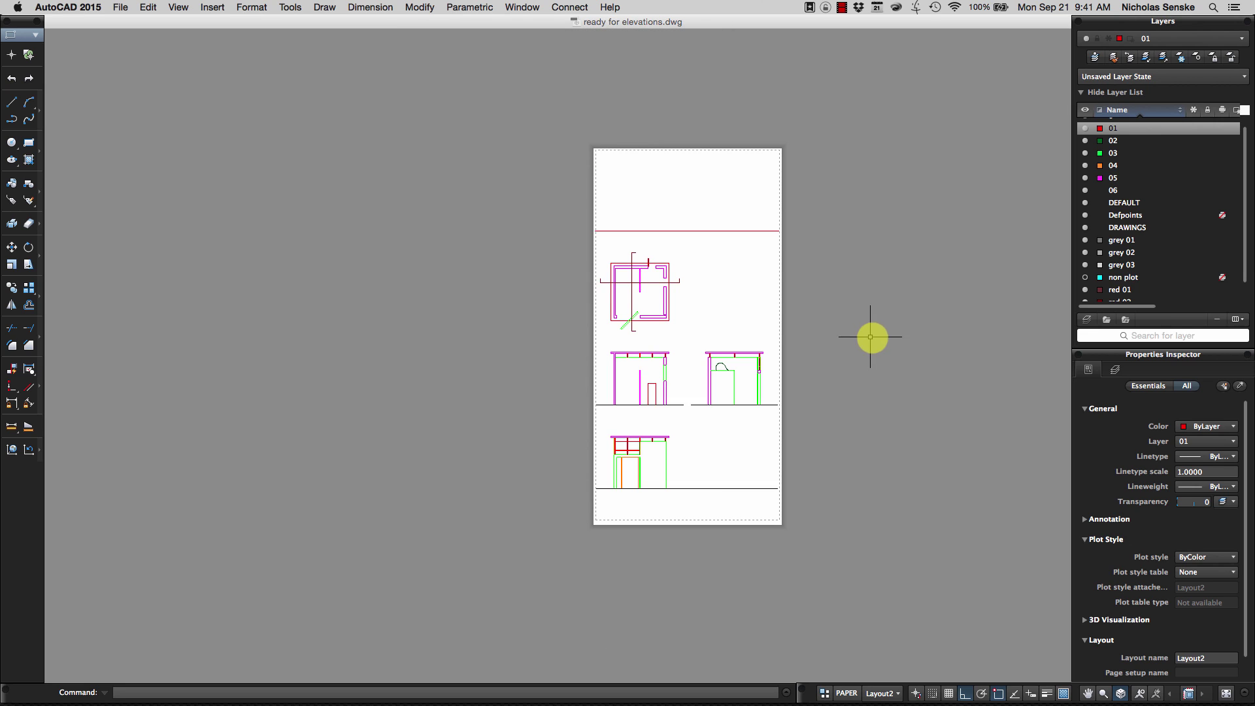
{"action": "middle_click_drag", "start_coordinate": [871, 338], "coordinate": [769, 370]}
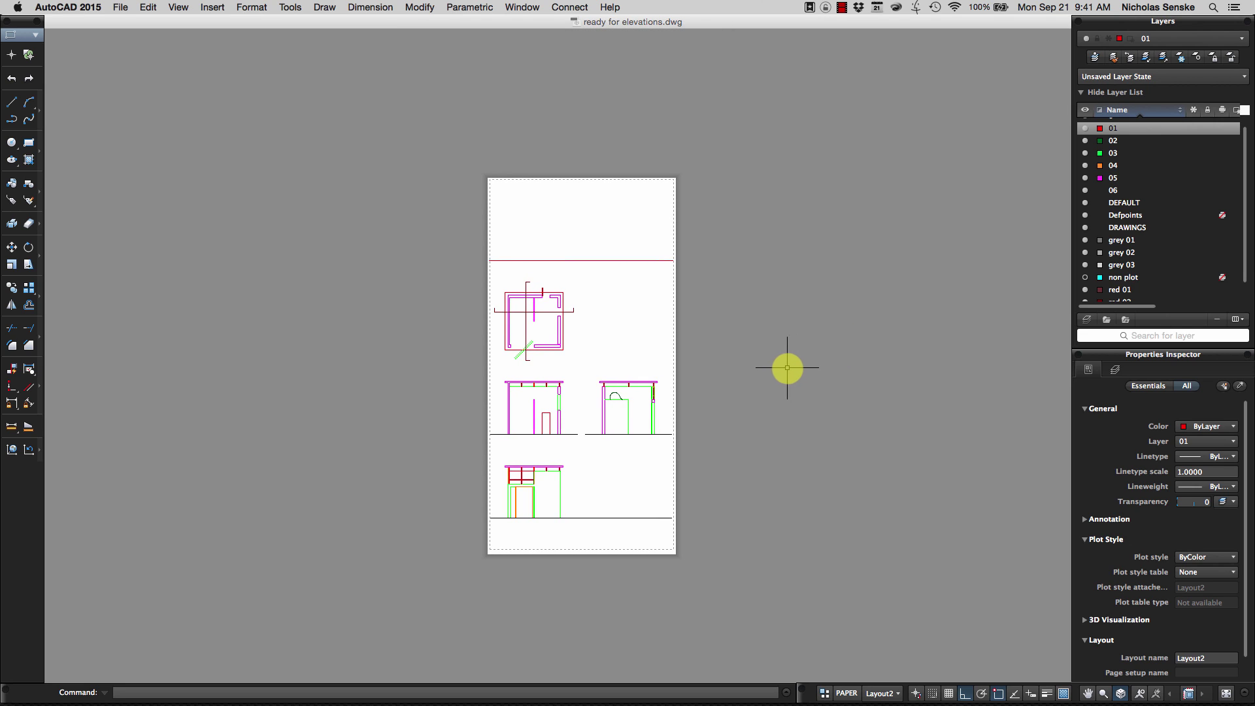
{"action": "scroll", "coordinate": [787, 368], "scroll_direction": "up", "scroll_amount": 2}
{"action": "middle_click_drag", "start_coordinate": [781, 368], "coordinate": [831, 312]}
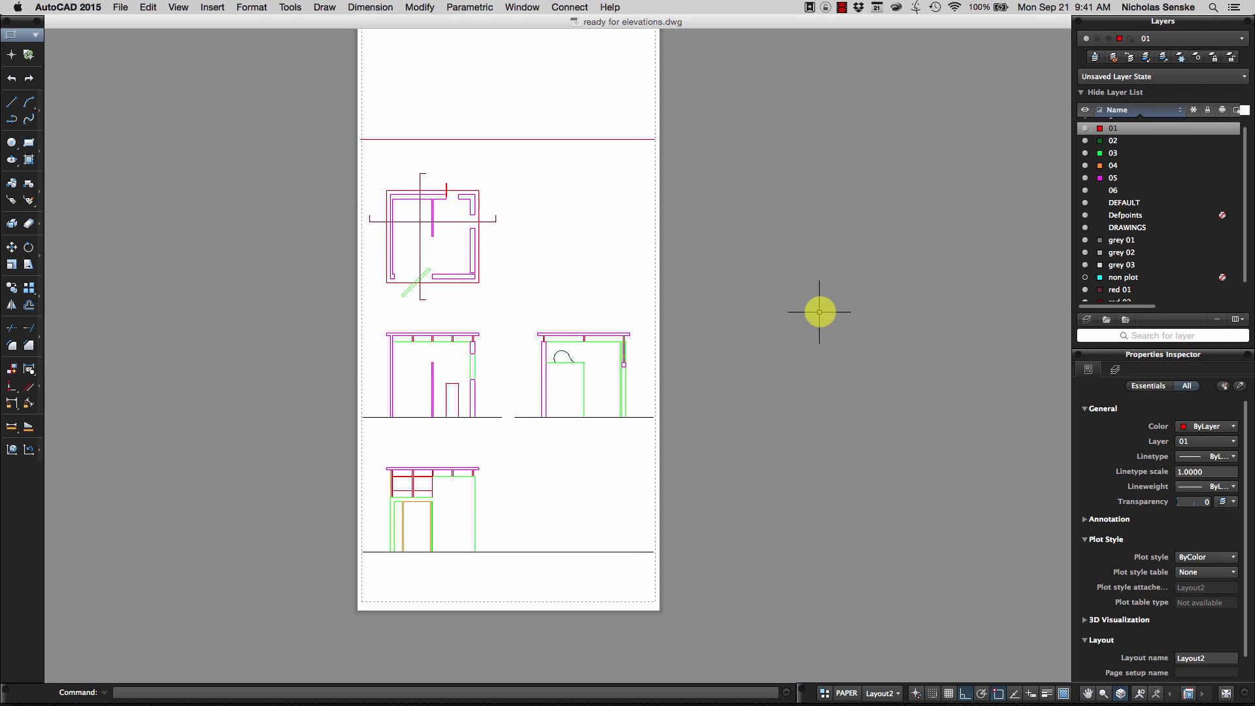
{"action": "mouse_move", "coordinate": [821, 312]}
{"action": "middle_mouse_down"}
{"action": "mouse_move", "coordinate": [838, 331]}
{"action": "mouse_move", "coordinate": [873, 334]}
{"action": "middle_mouse_up"}
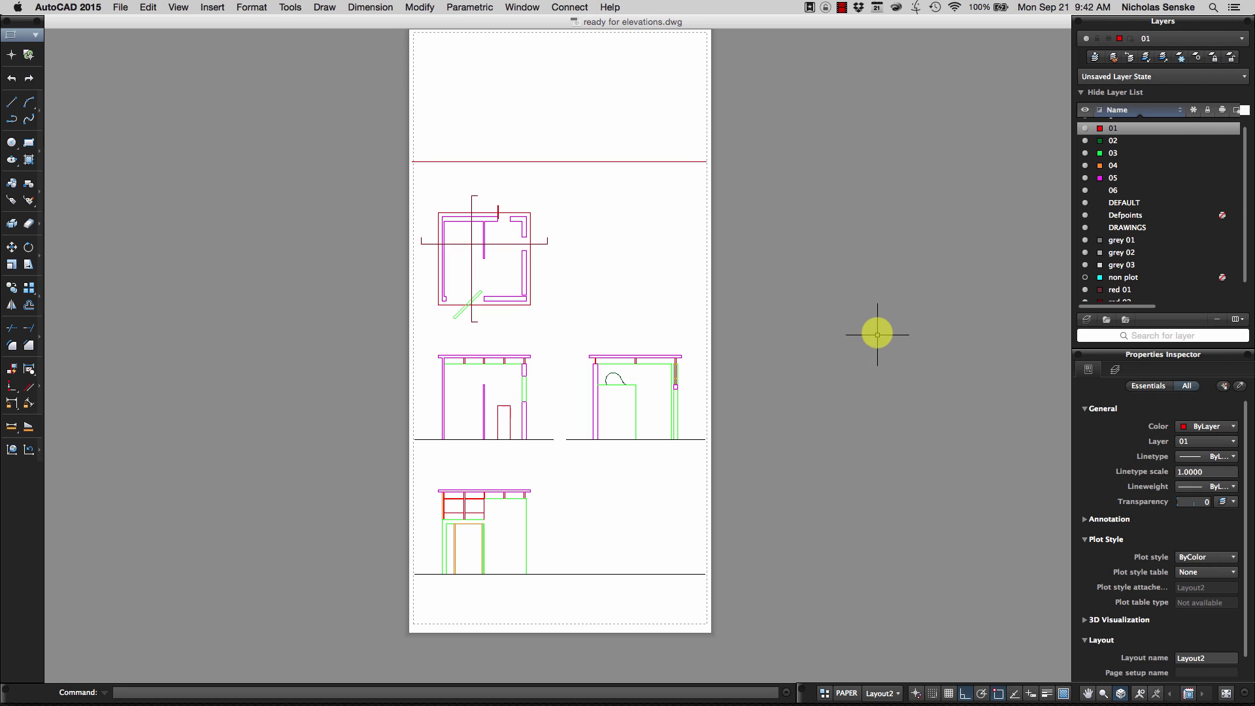